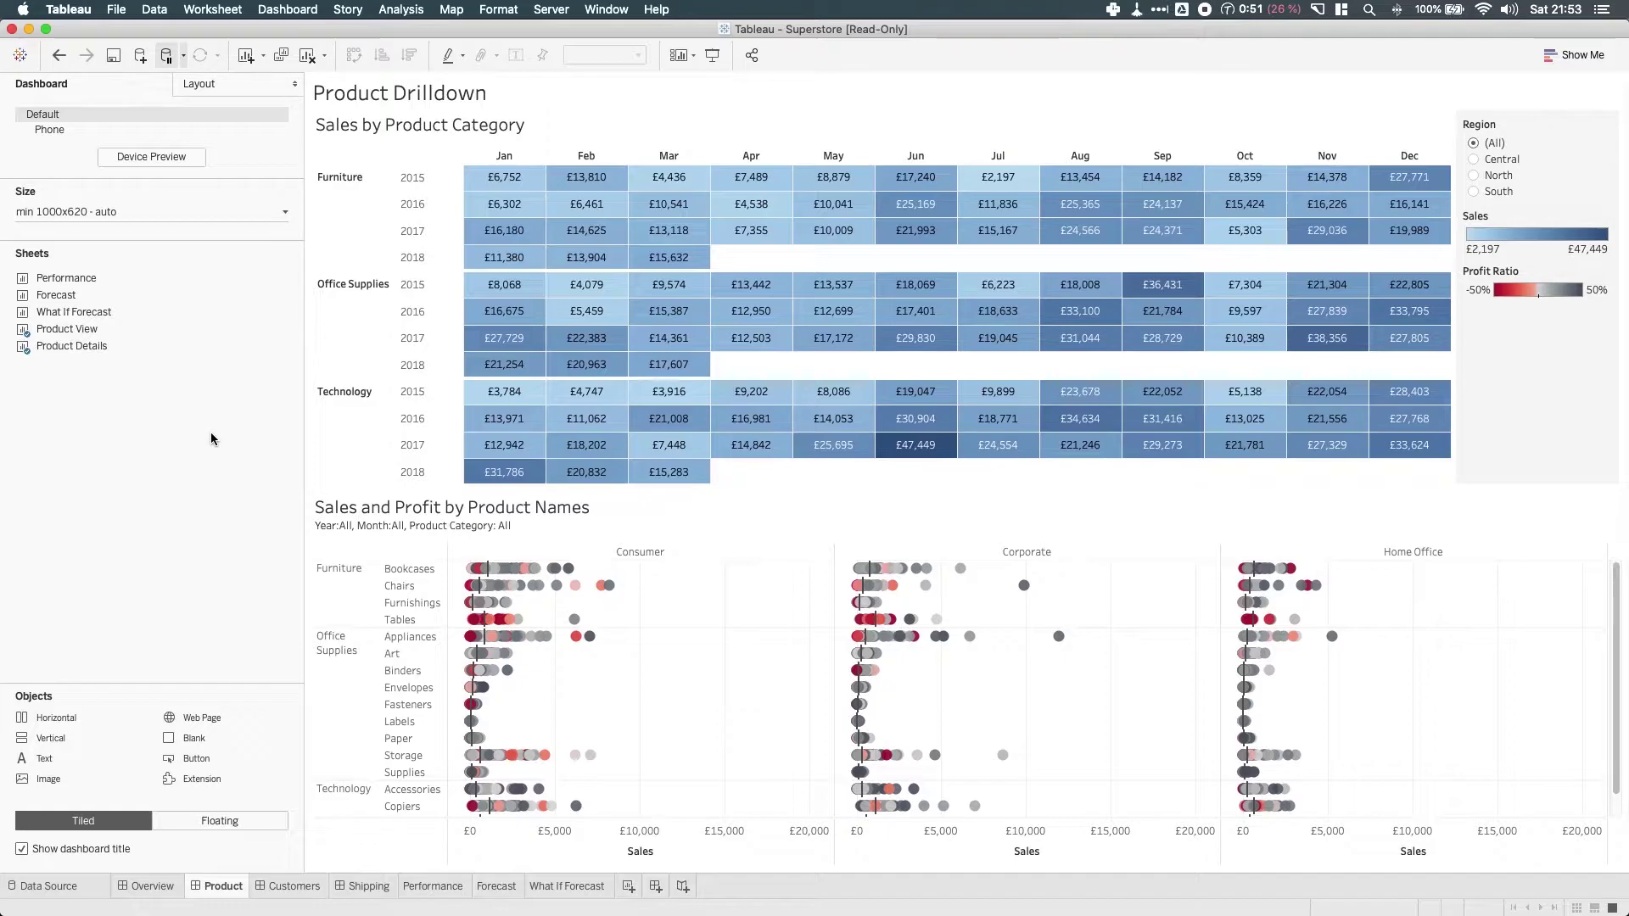
Copy the Google 'furniture' search URL from Safari and switch back to the Tableau dashboard
key(ctrl+Up)
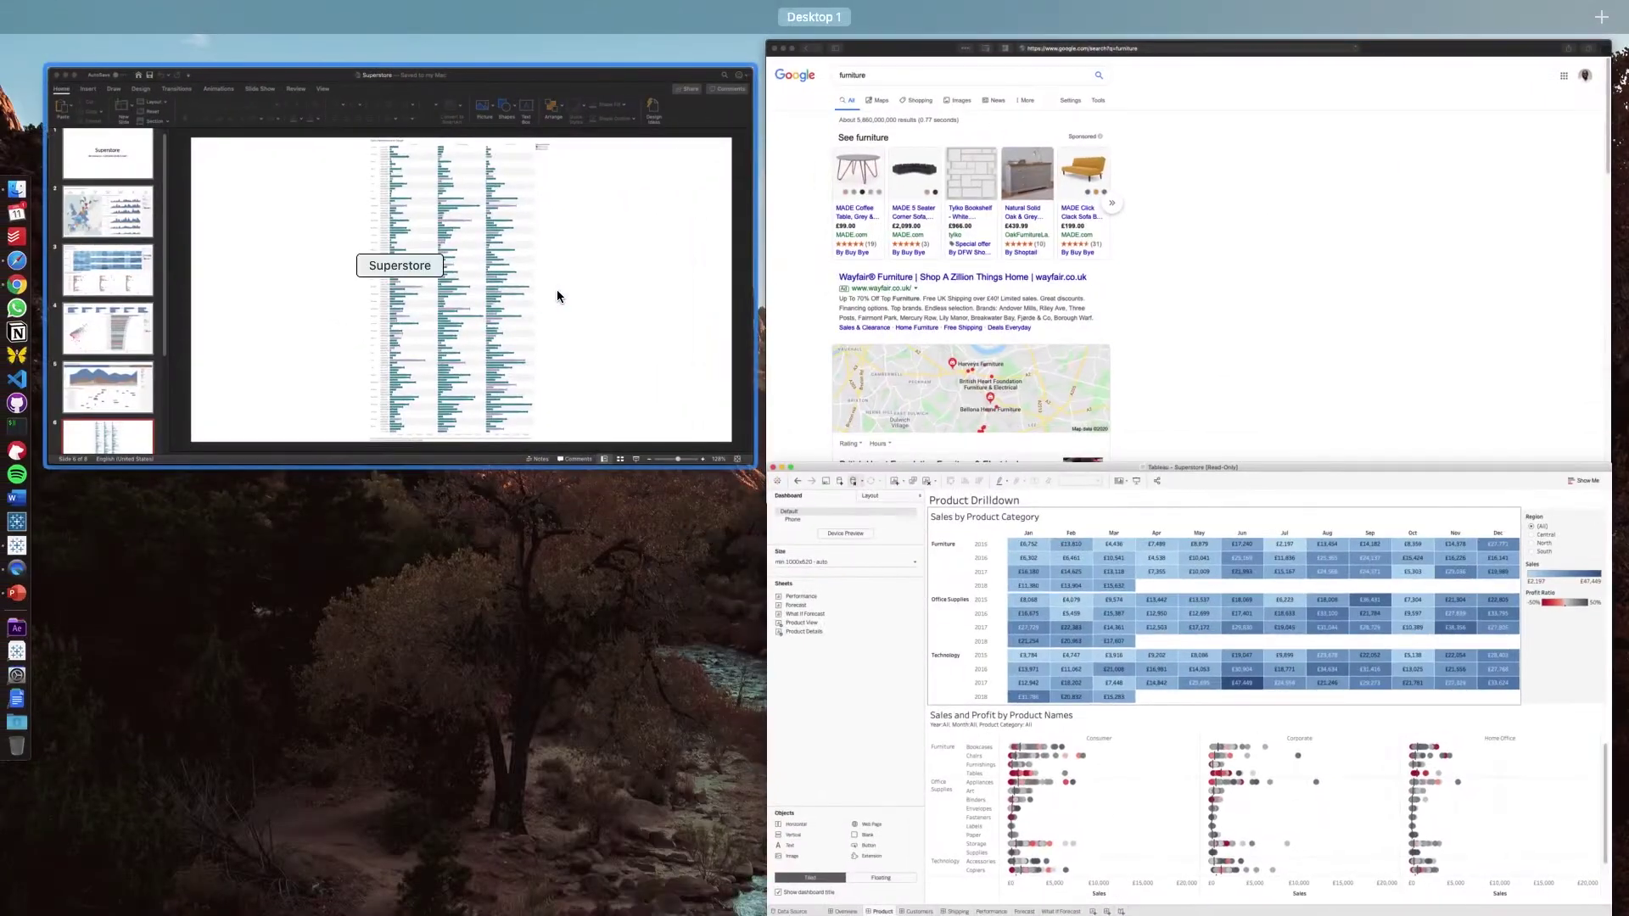
click(1049, 210)
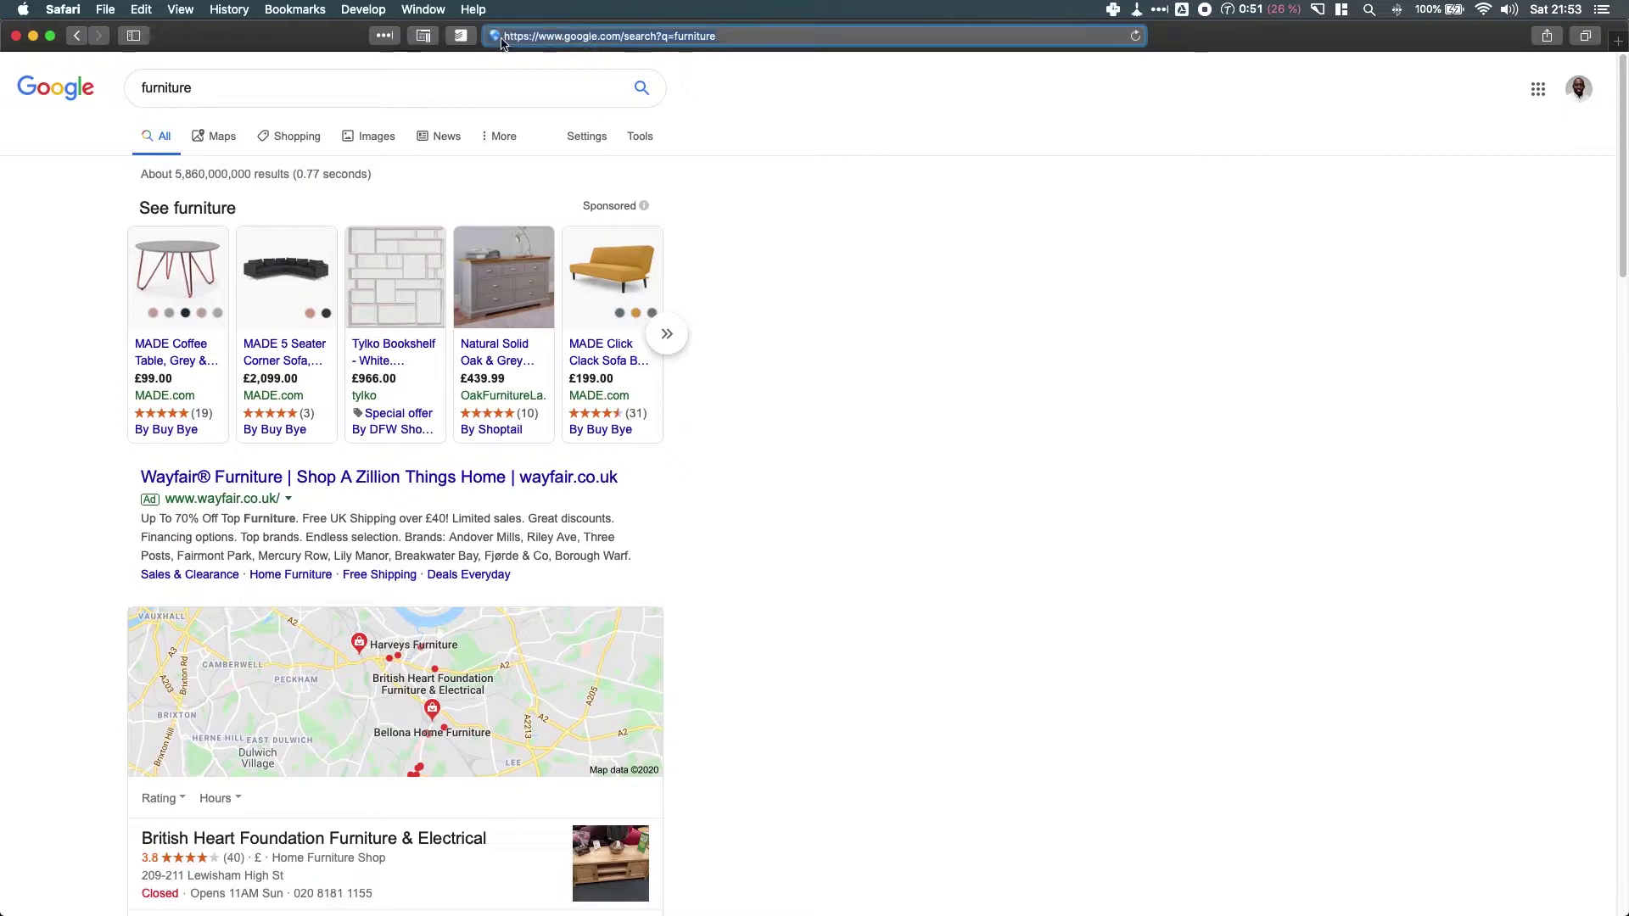
right_click(543, 39)
click(567, 62)
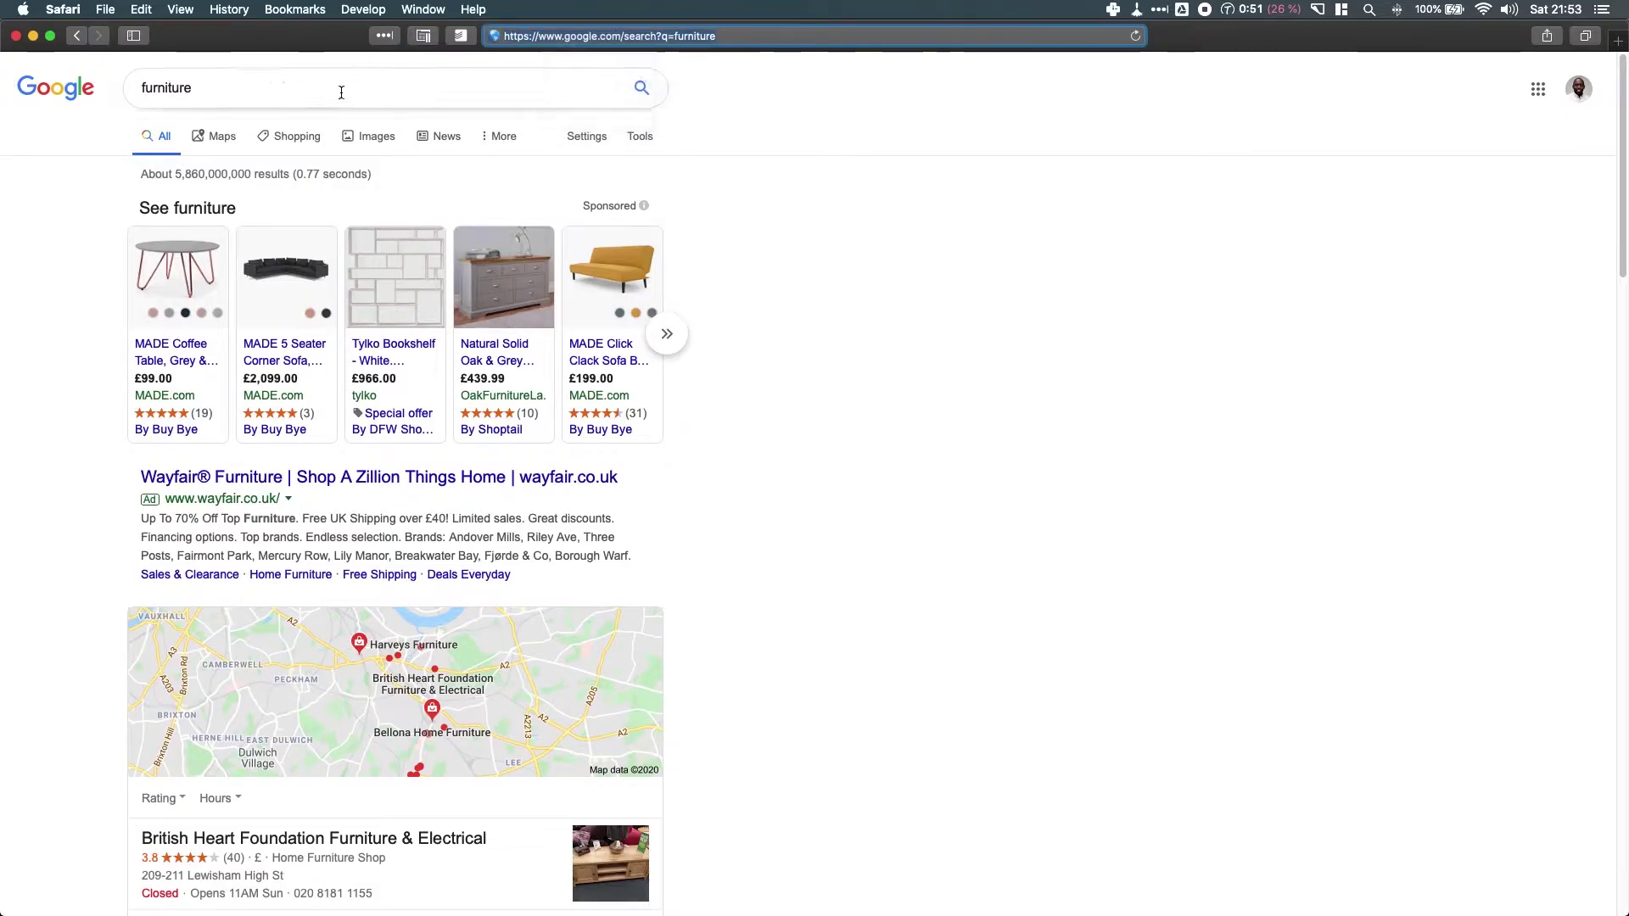
key(ctrl+Up)
click(936, 410)
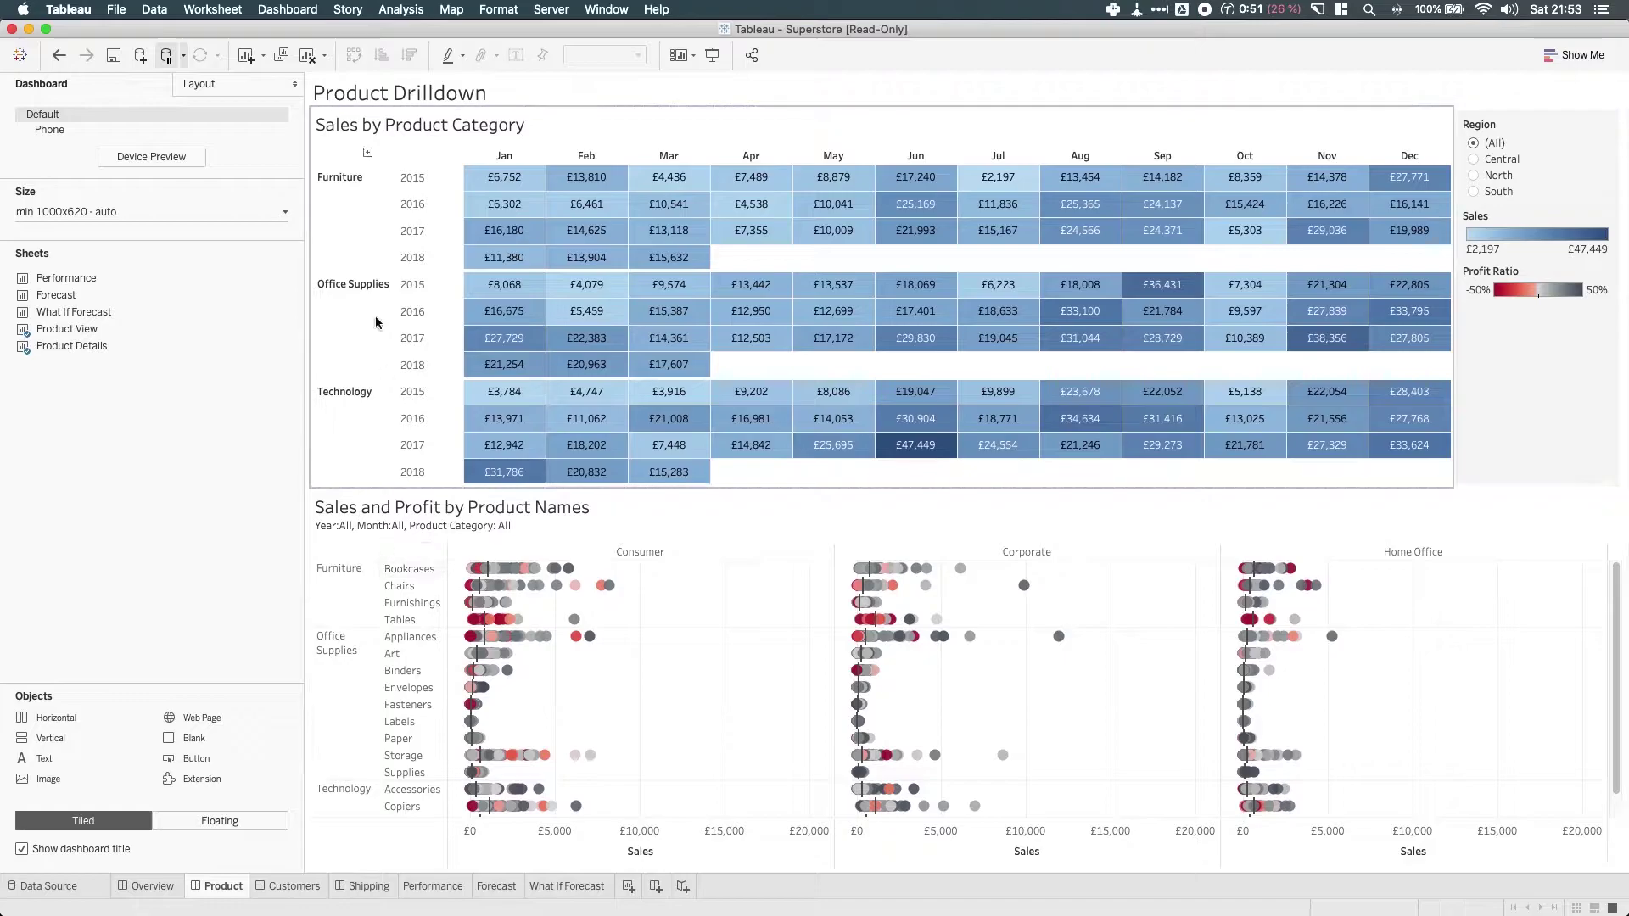
Review the dashboard Actions list, starting and then cancelling a Go to URL action
click(282, 11)
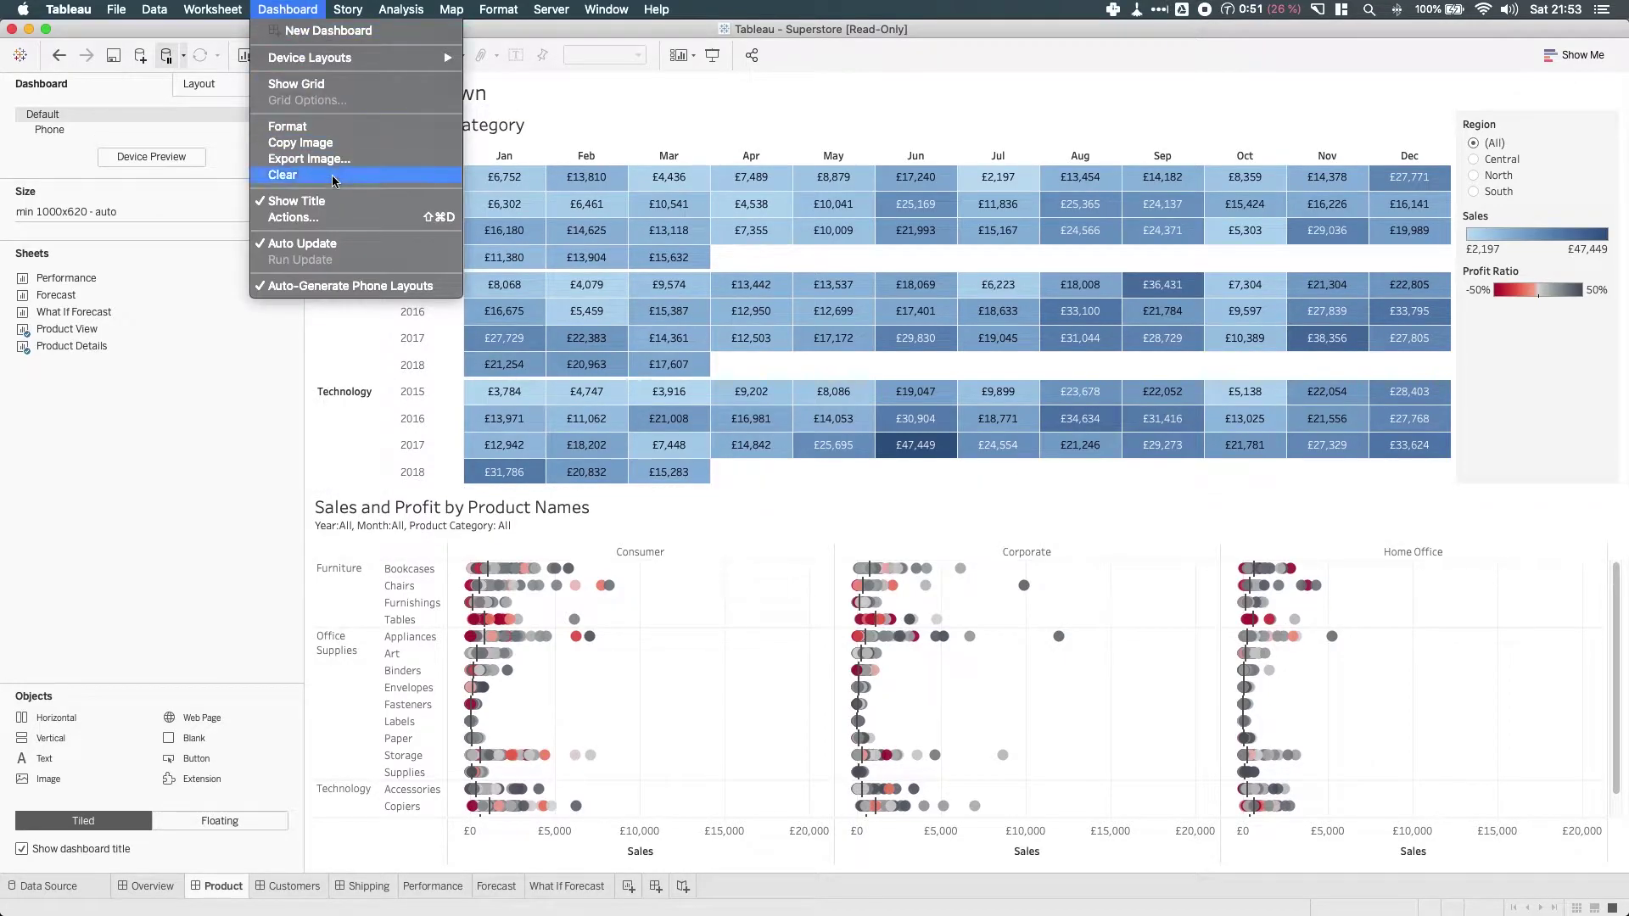
click(668, 363)
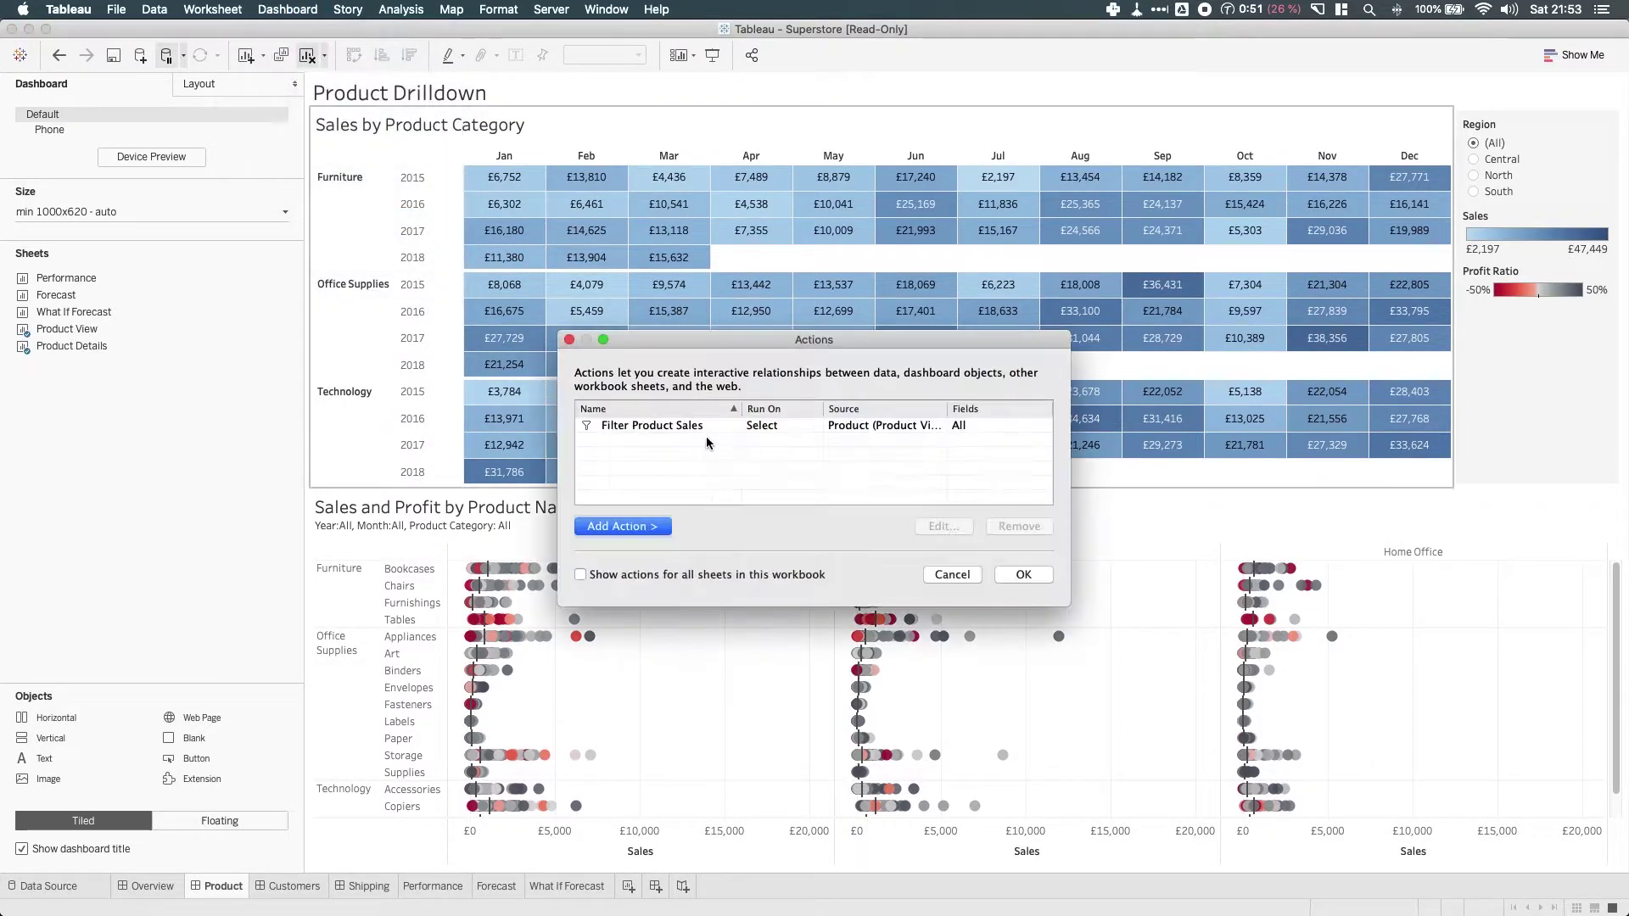
click(635, 527)
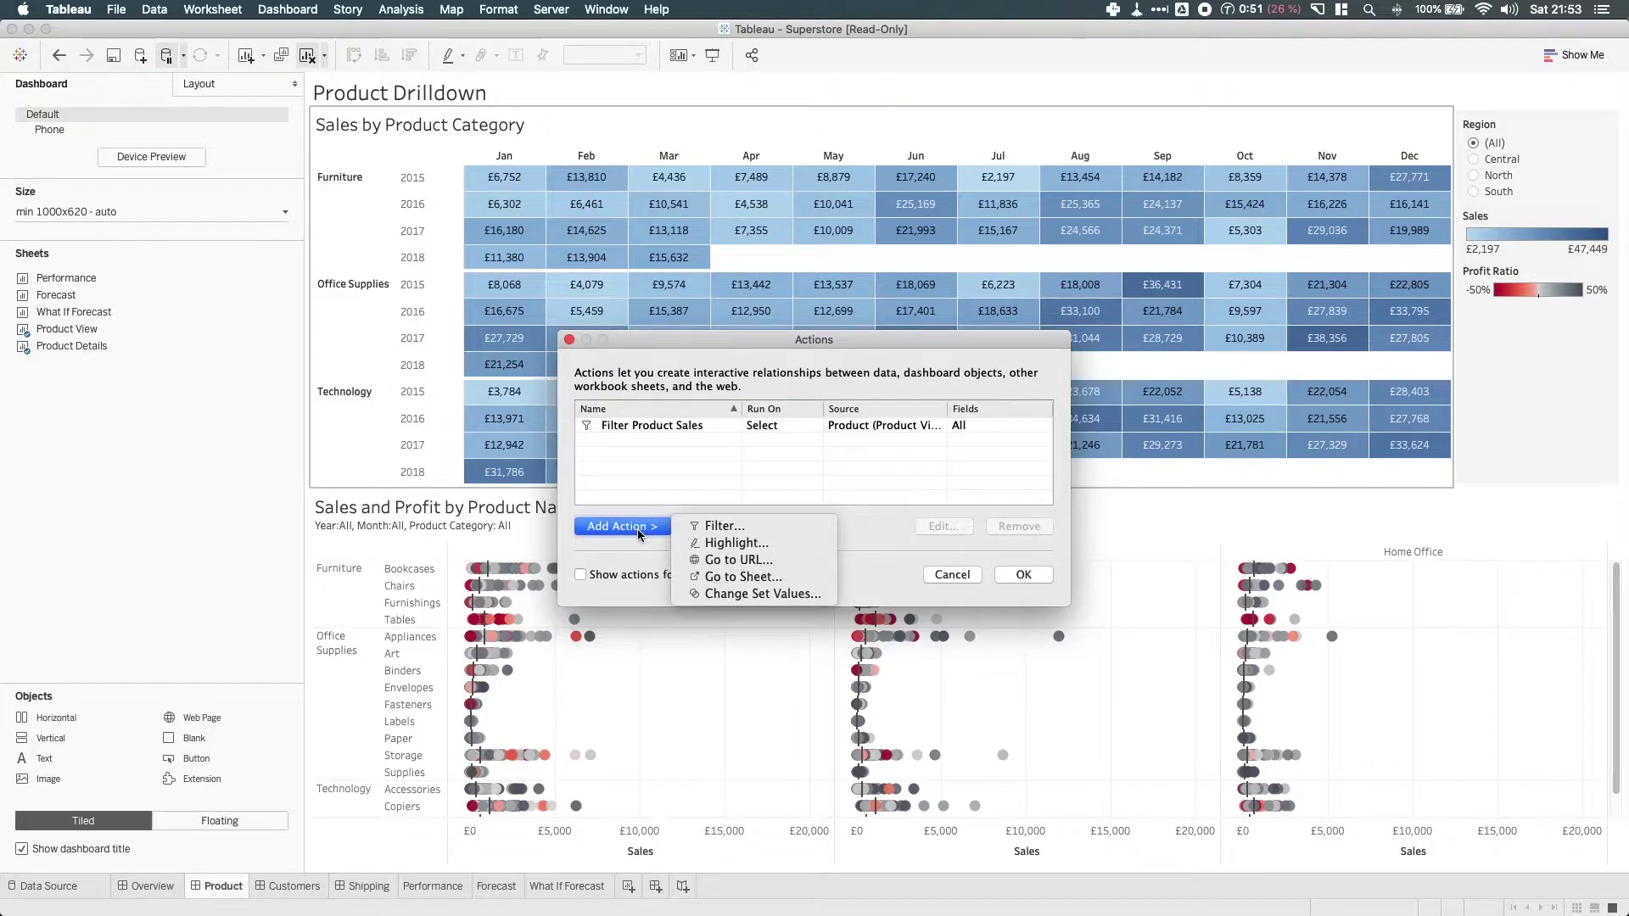
click(771, 561)
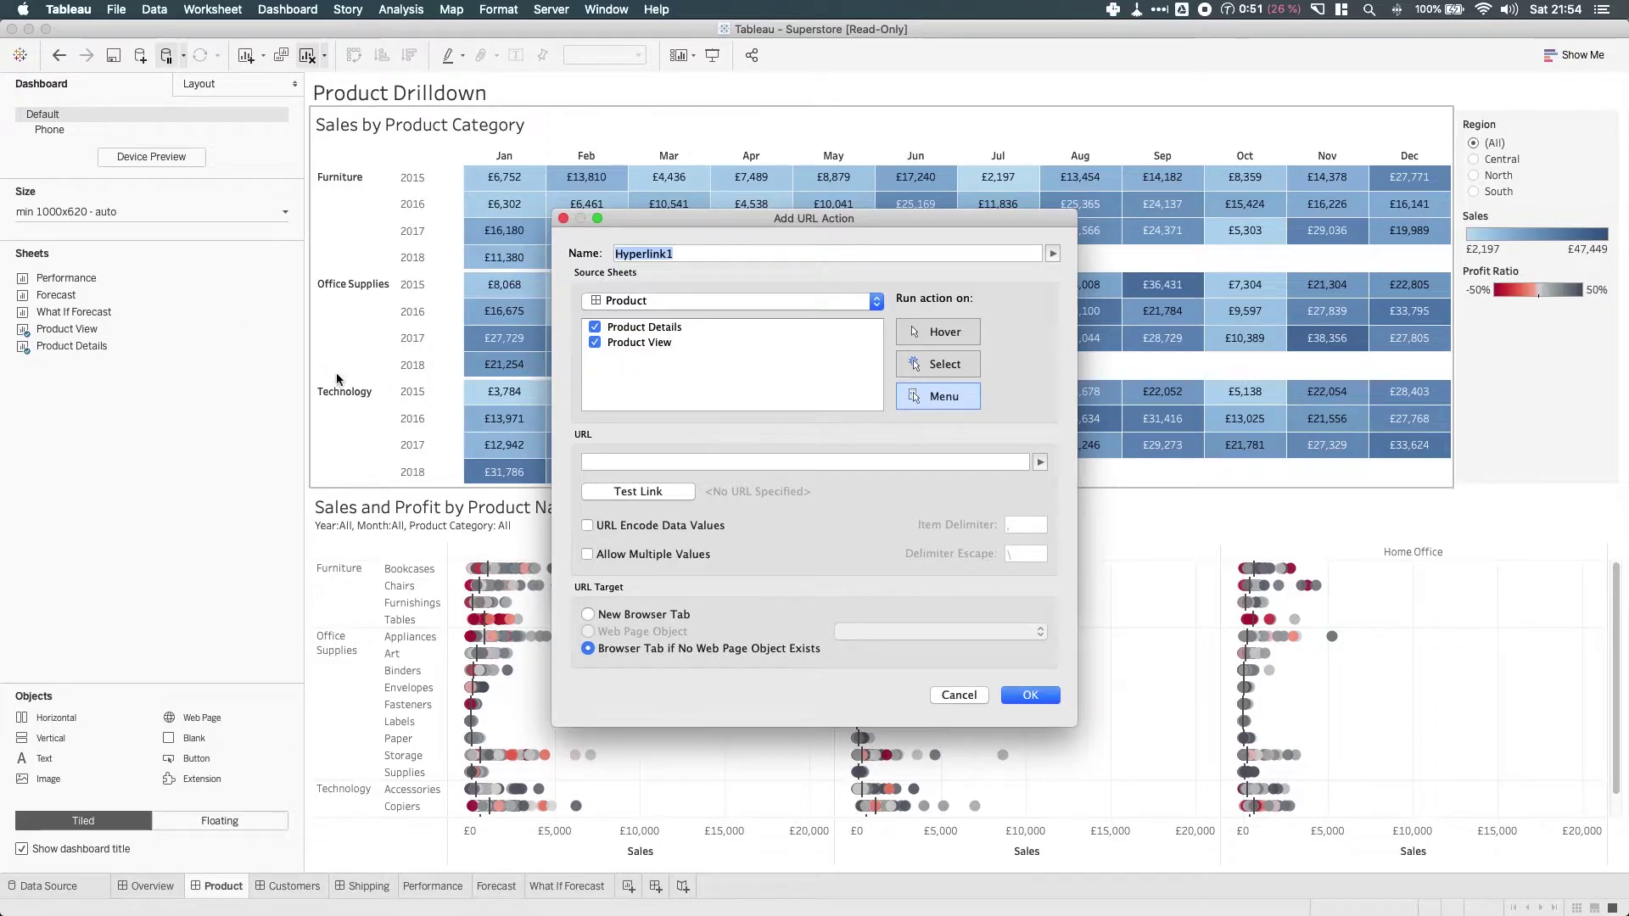
click(563, 219)
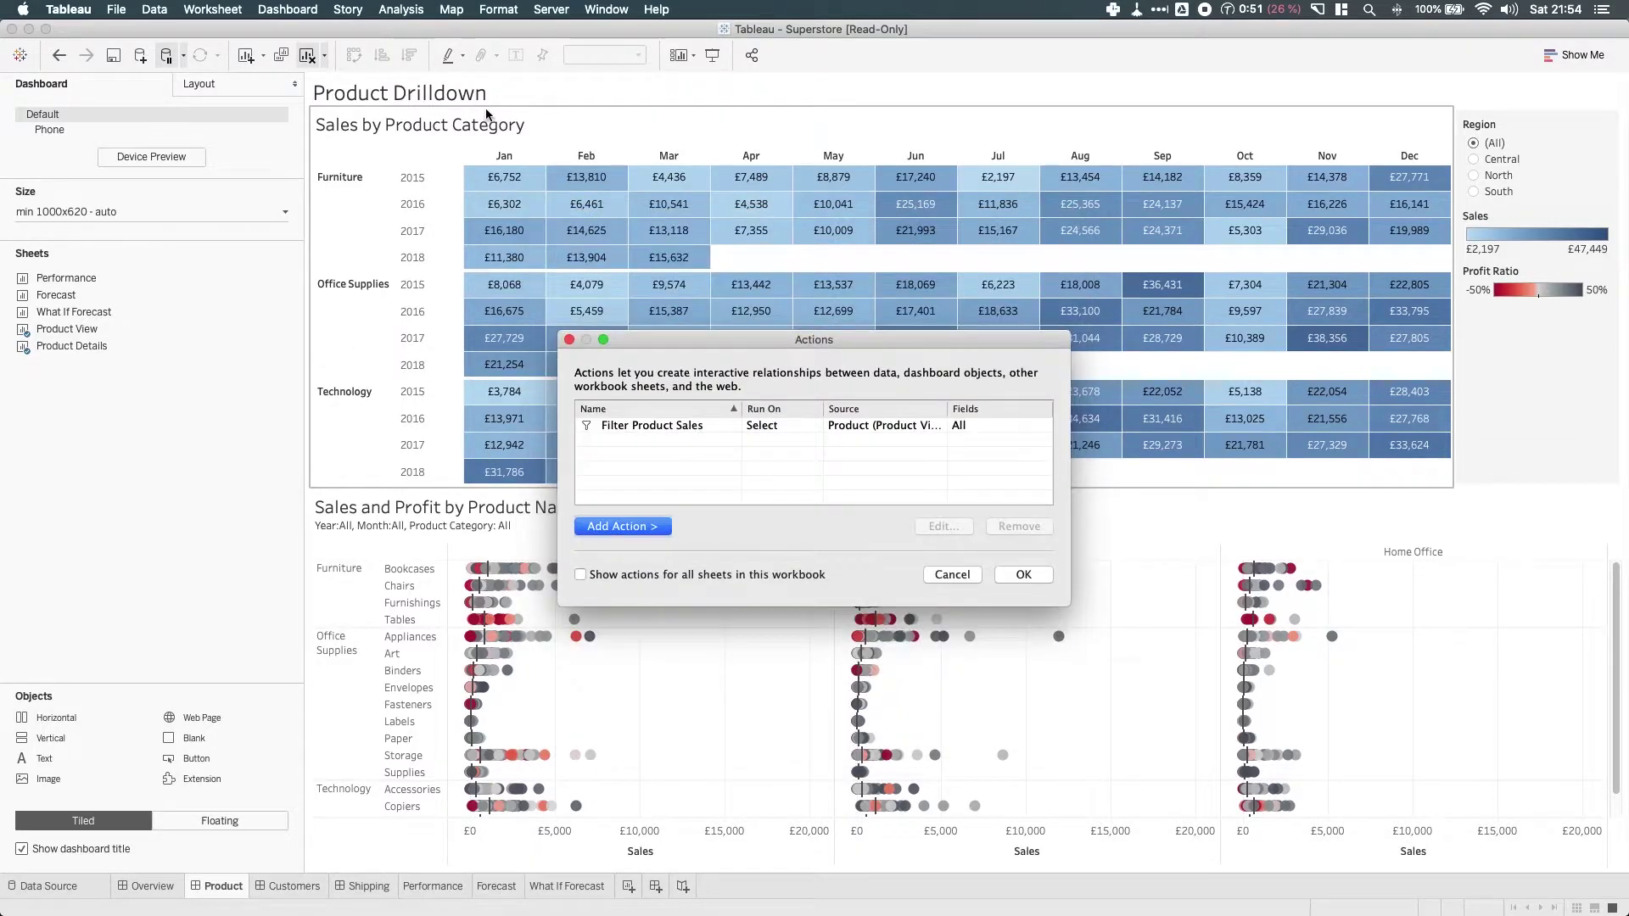
Close the Actions list and inspect the two chart sheets' layout settings
click(1024, 579)
click(527, 127)
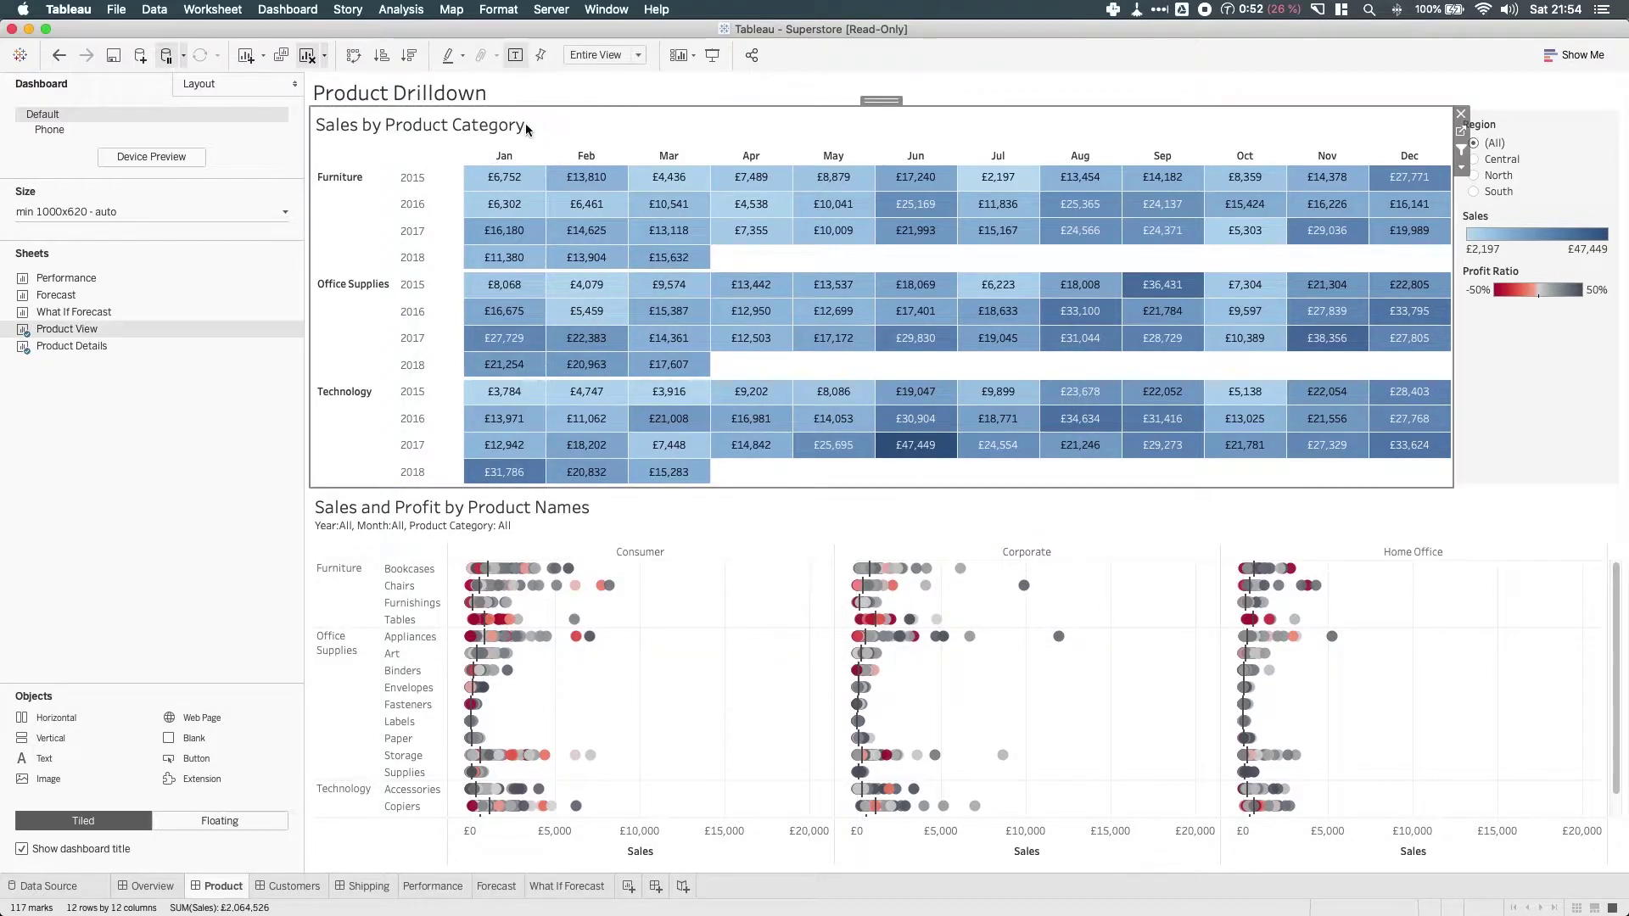
mouse_move(75, 331)
click(117, 344)
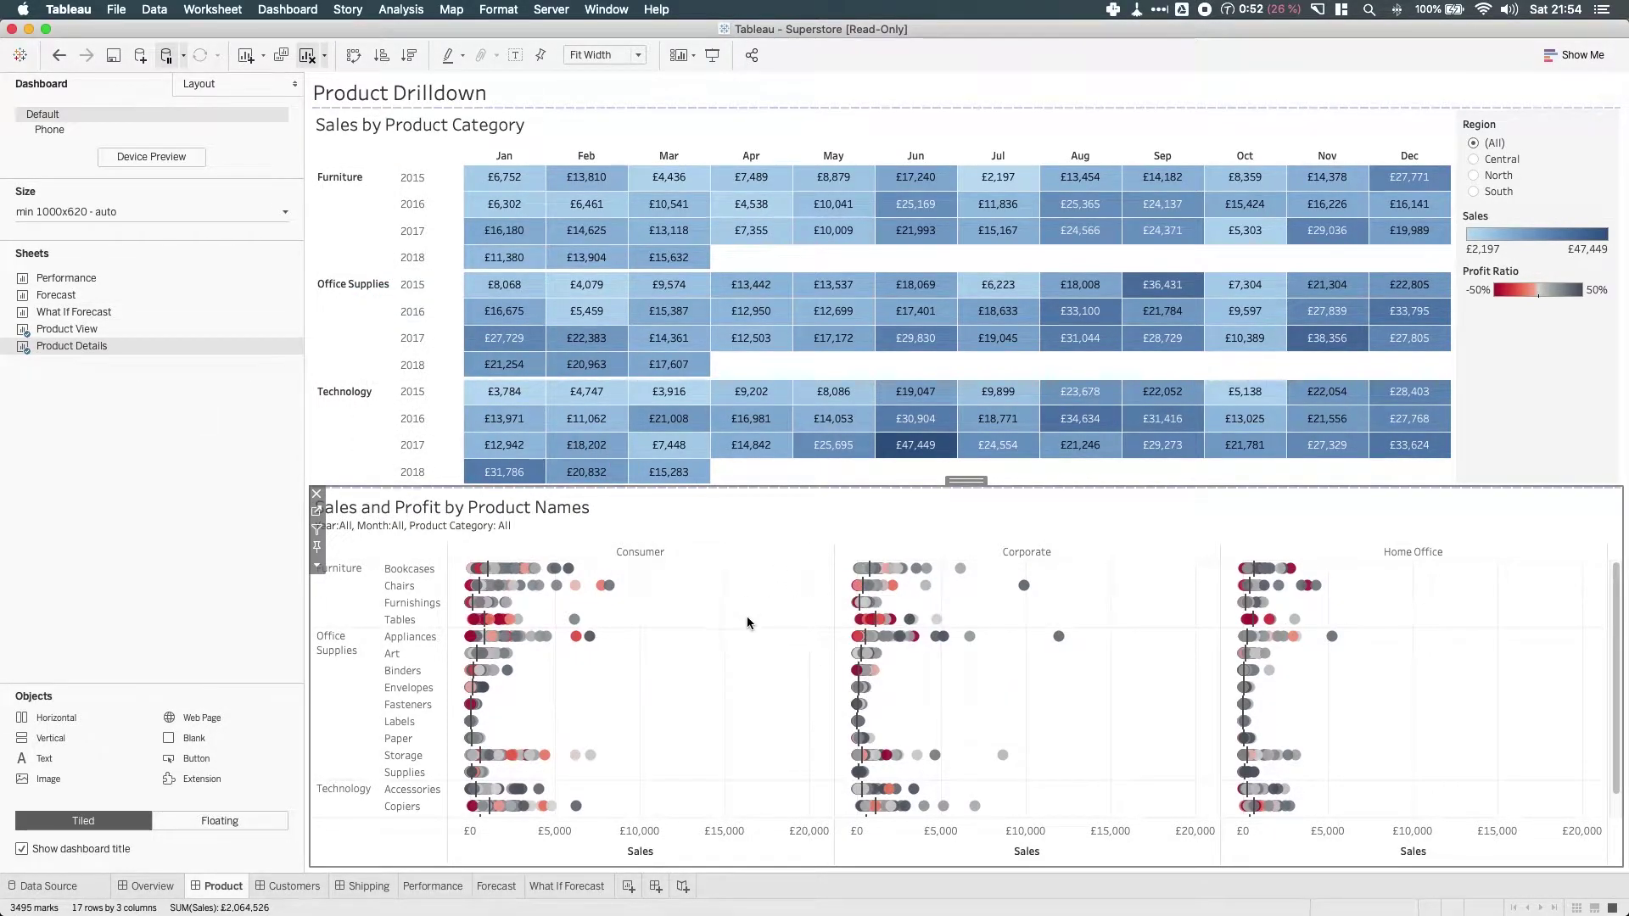
click(236, 87)
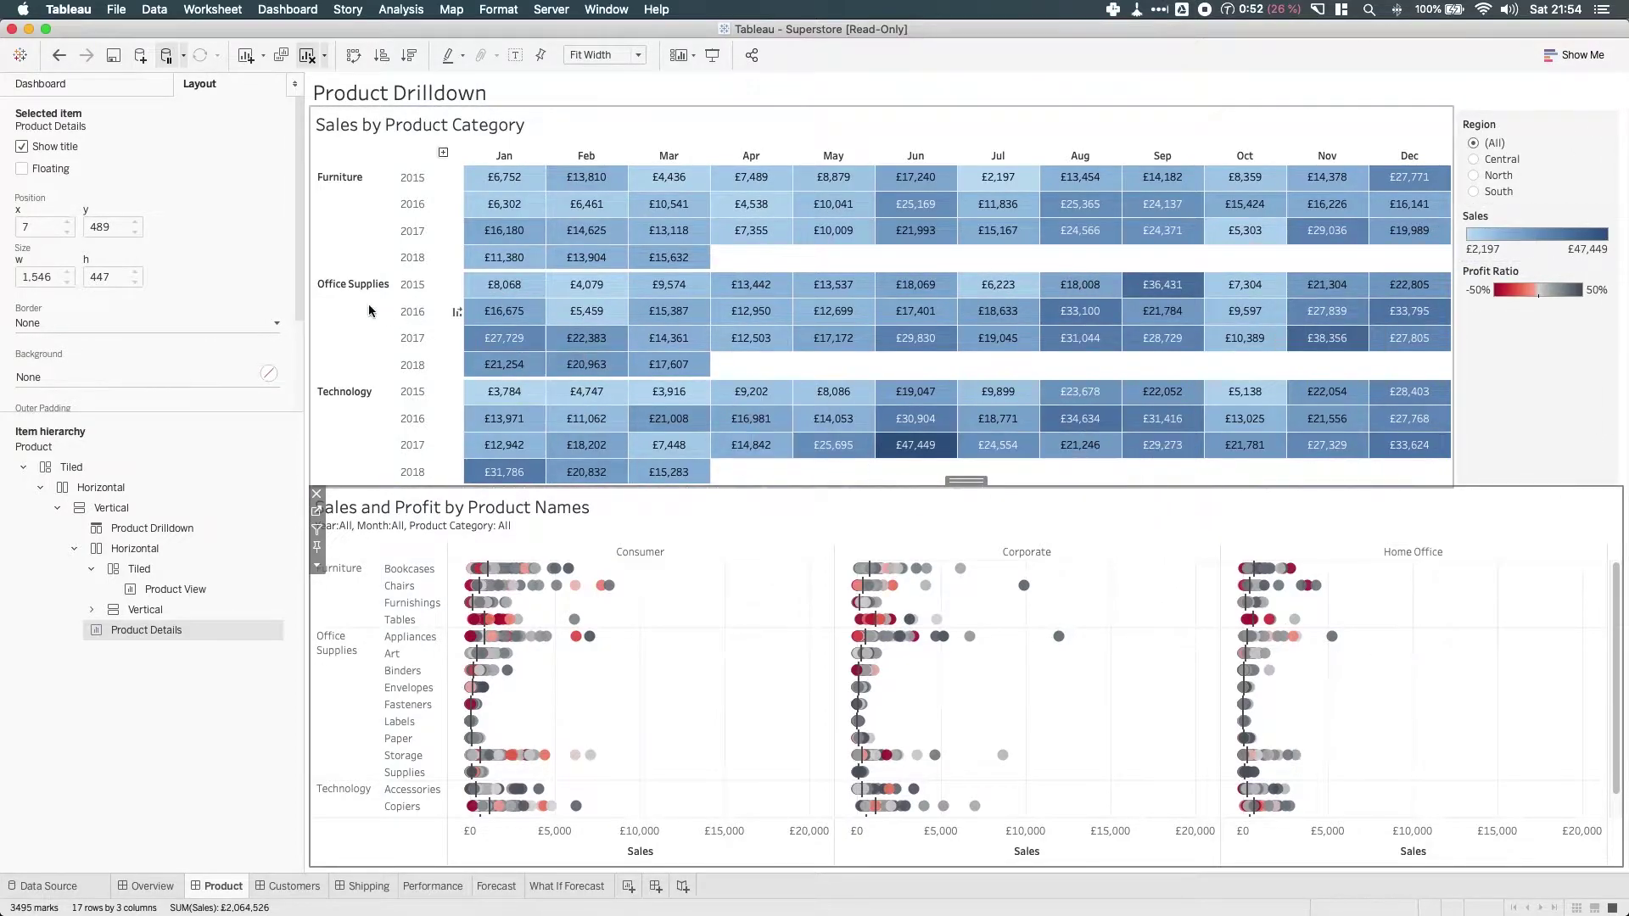
click(110, 88)
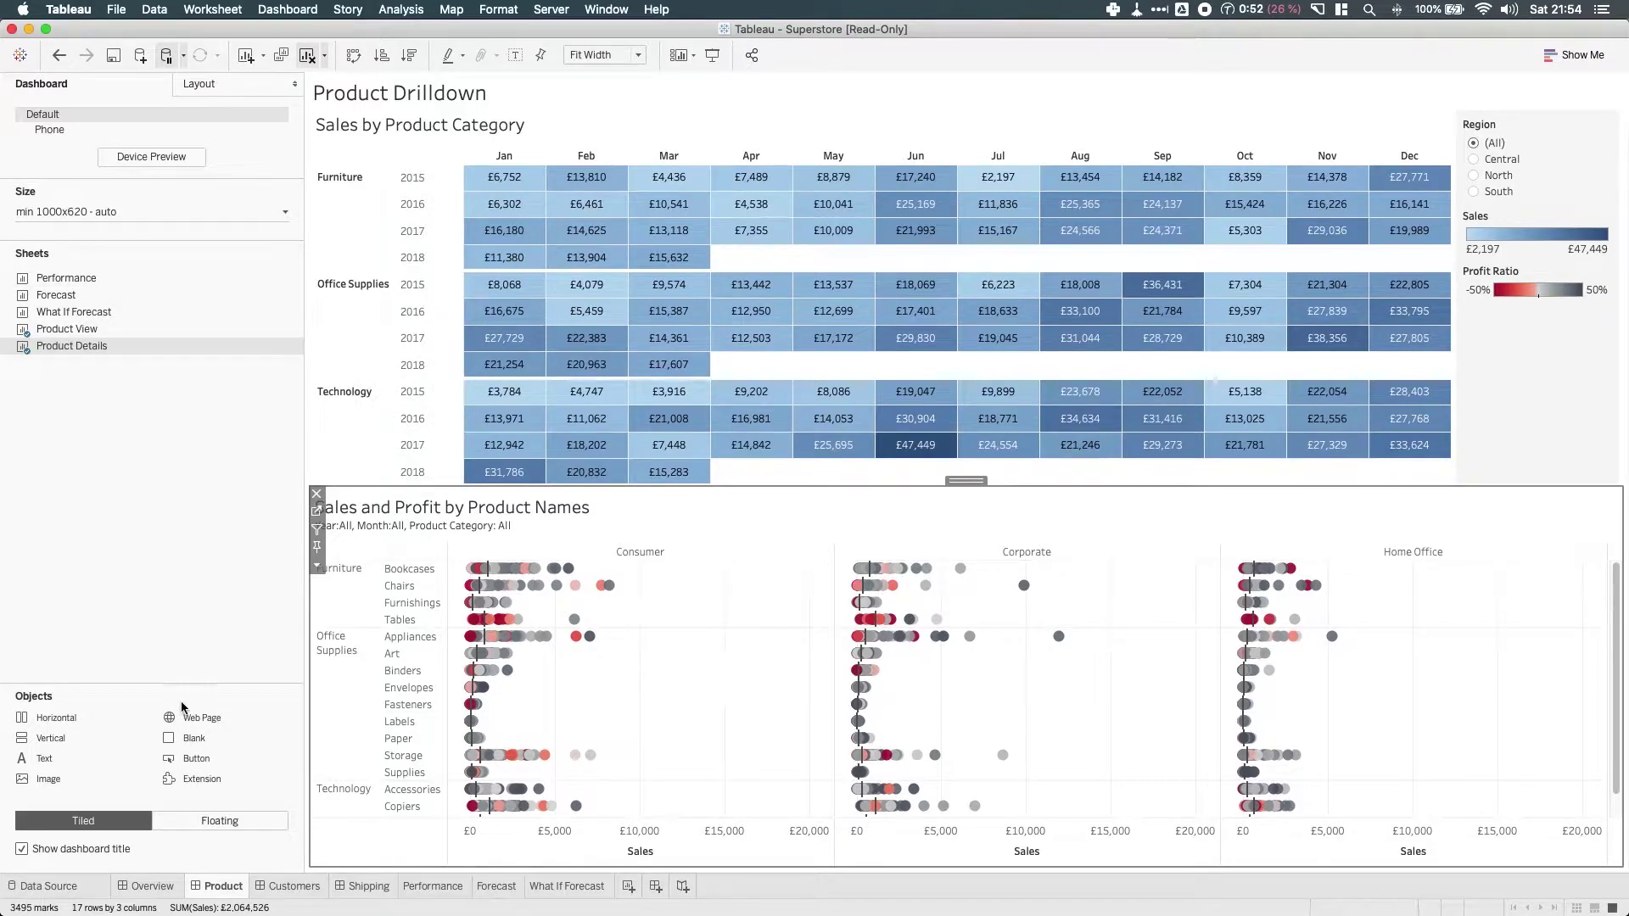
Add two Web Page objects with URLs 0.0.0.1 and 0.0.0.2
mouse_move(182, 718)
mouse_down()
mouse_move(506, 594)
mouse_move(1352, 393)
mouse_move(1585, 436)
mouse_move(1619, 458)
mouse_up()
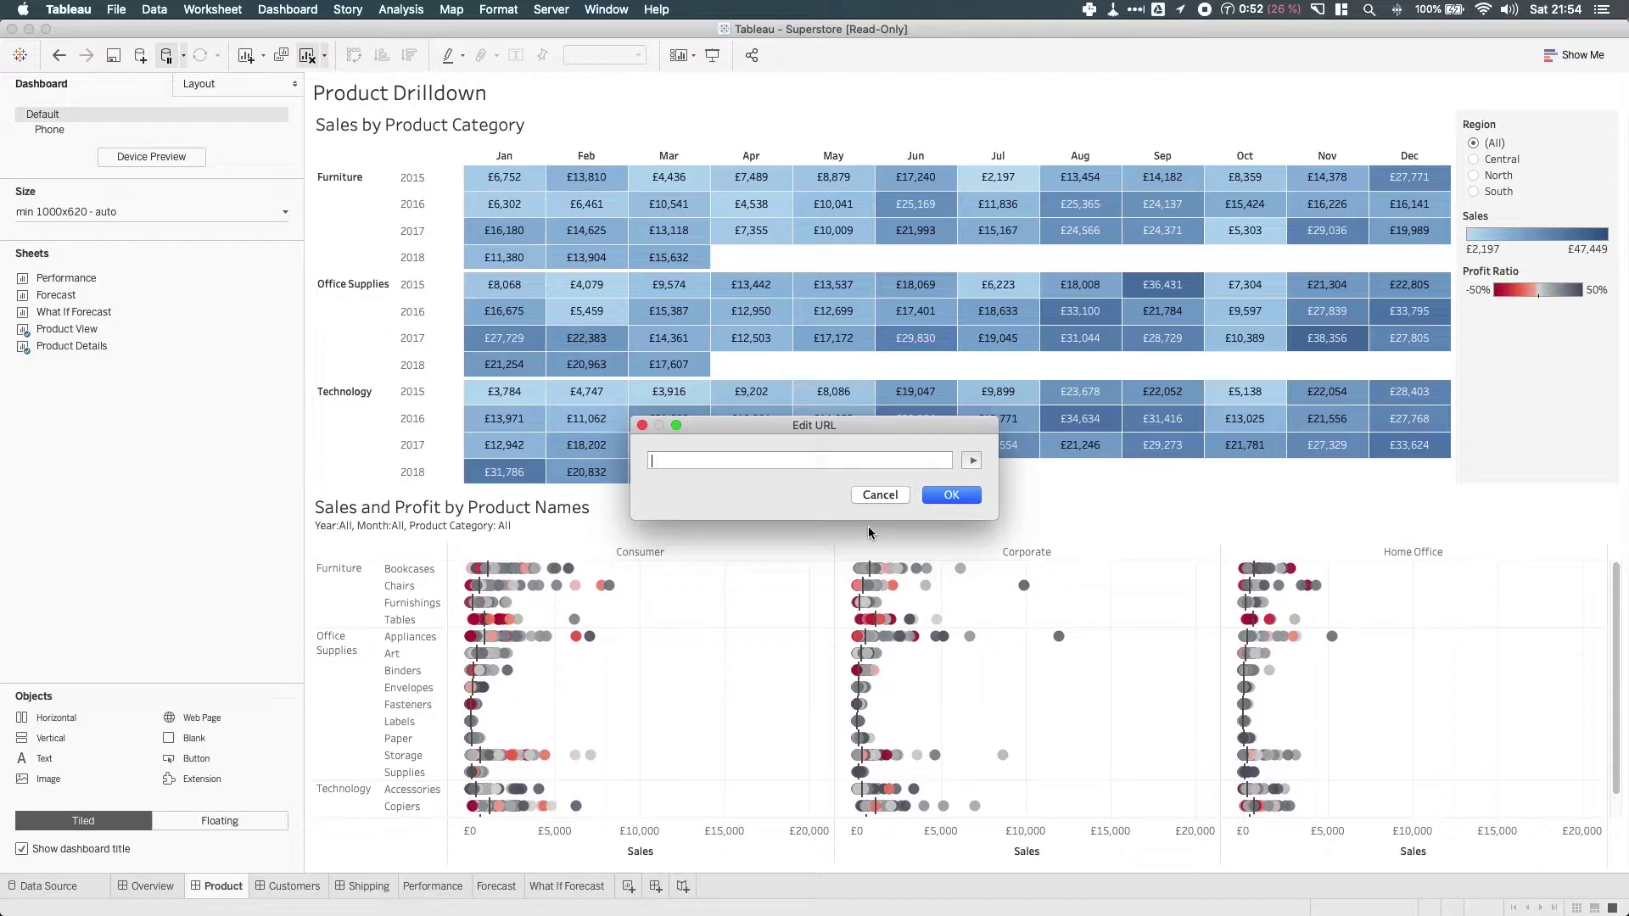
text(1)
click(972, 504)
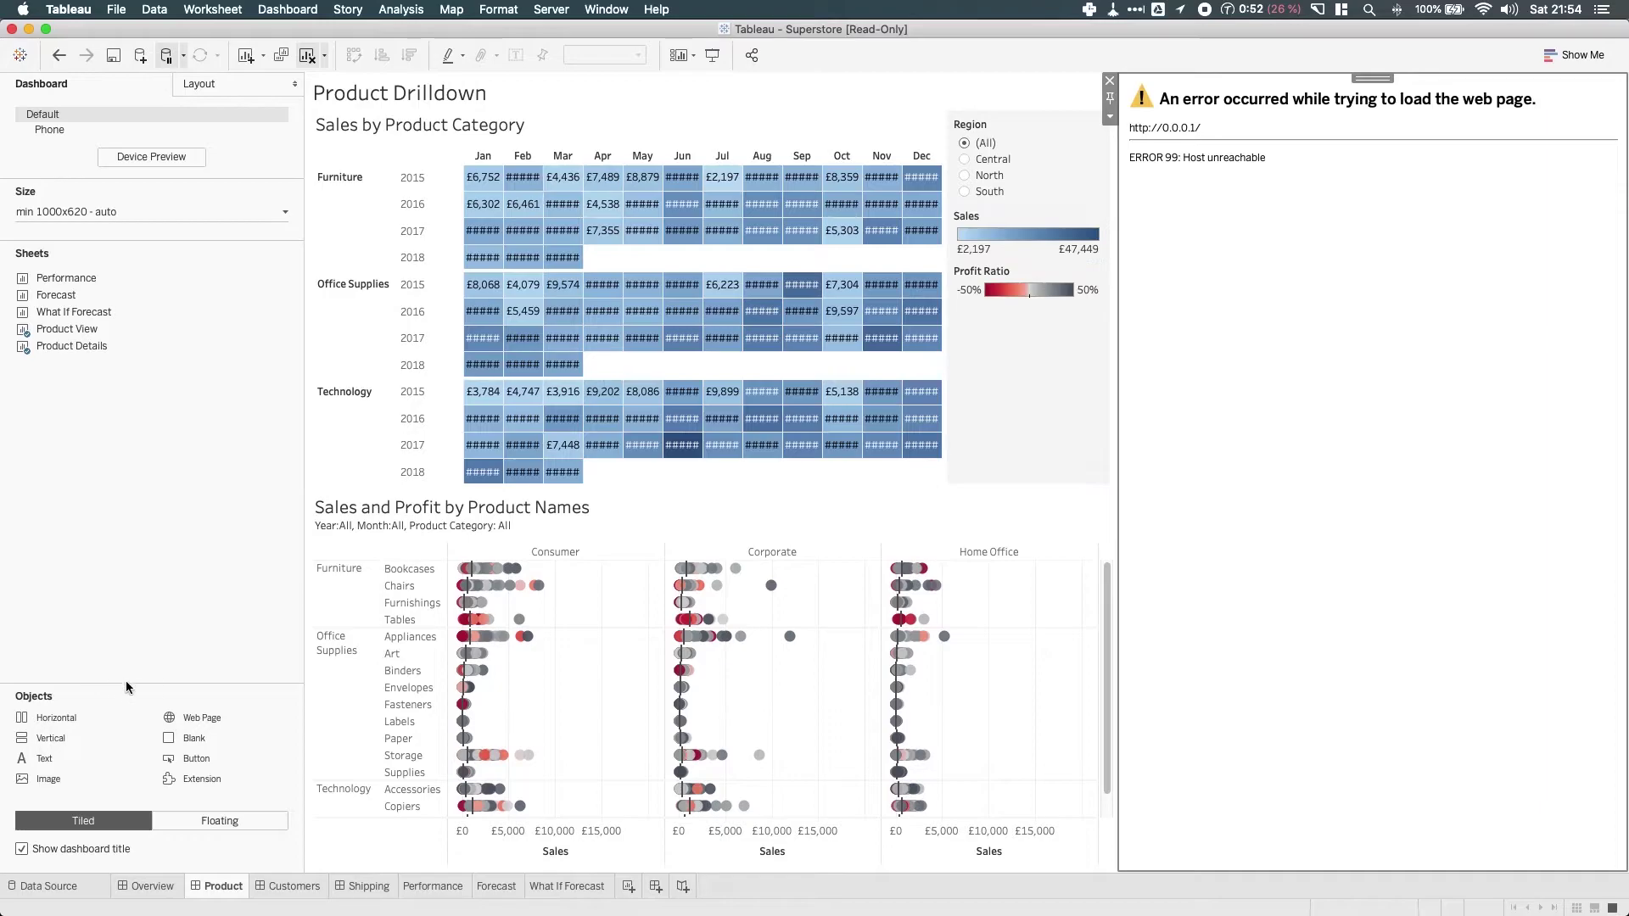
drag(183, 720, 1540, 810)
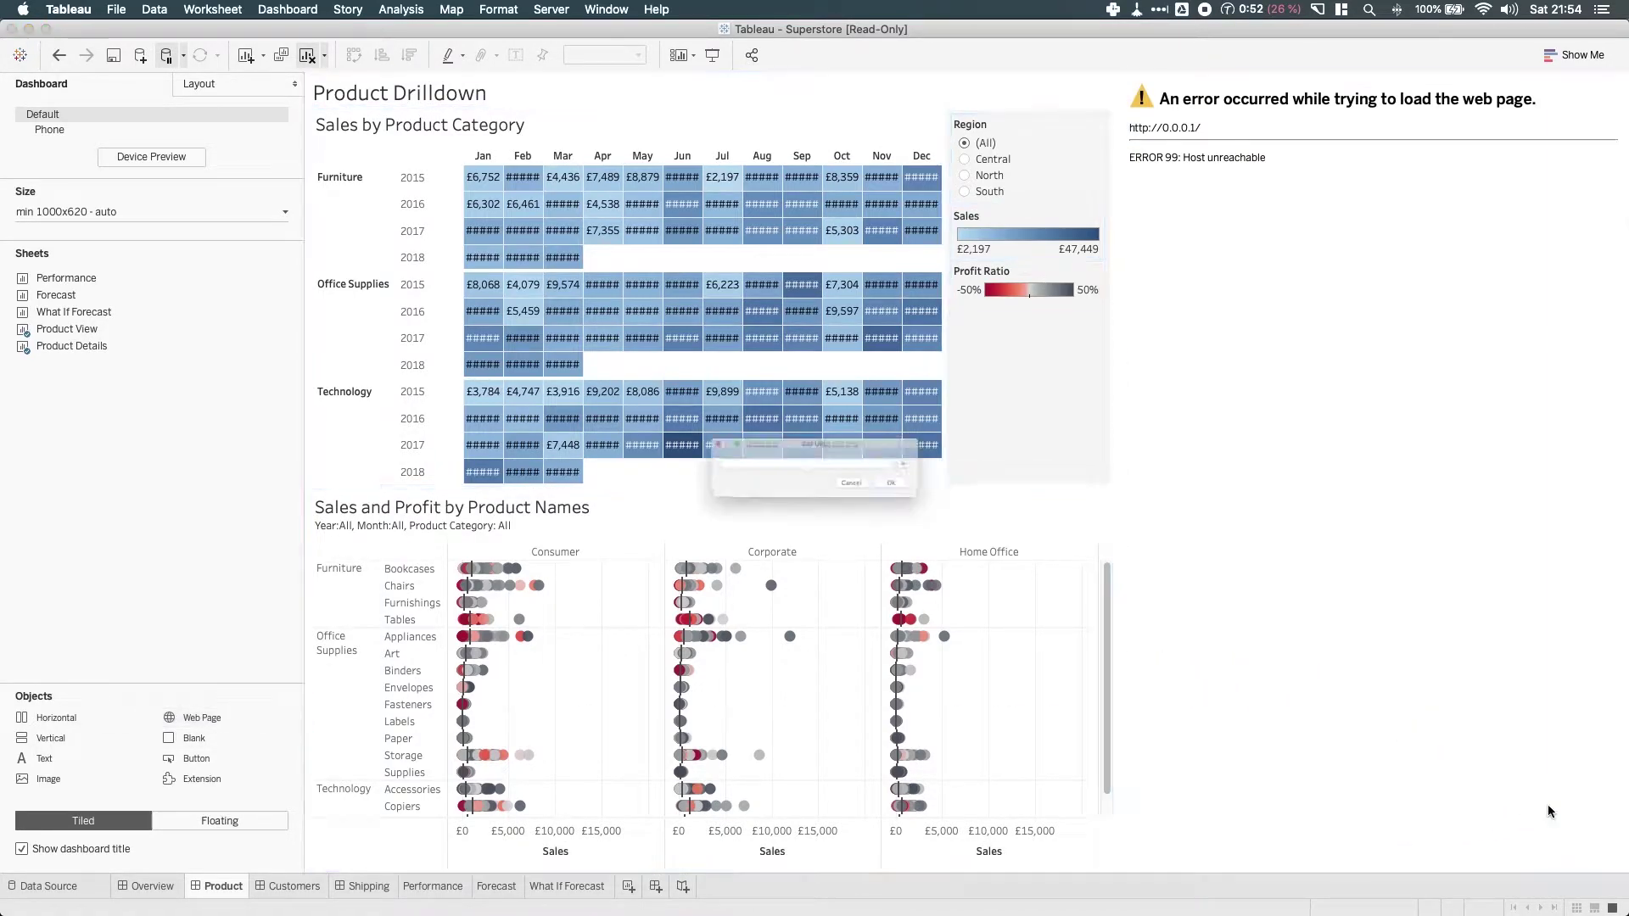
text(0.0.0.2)
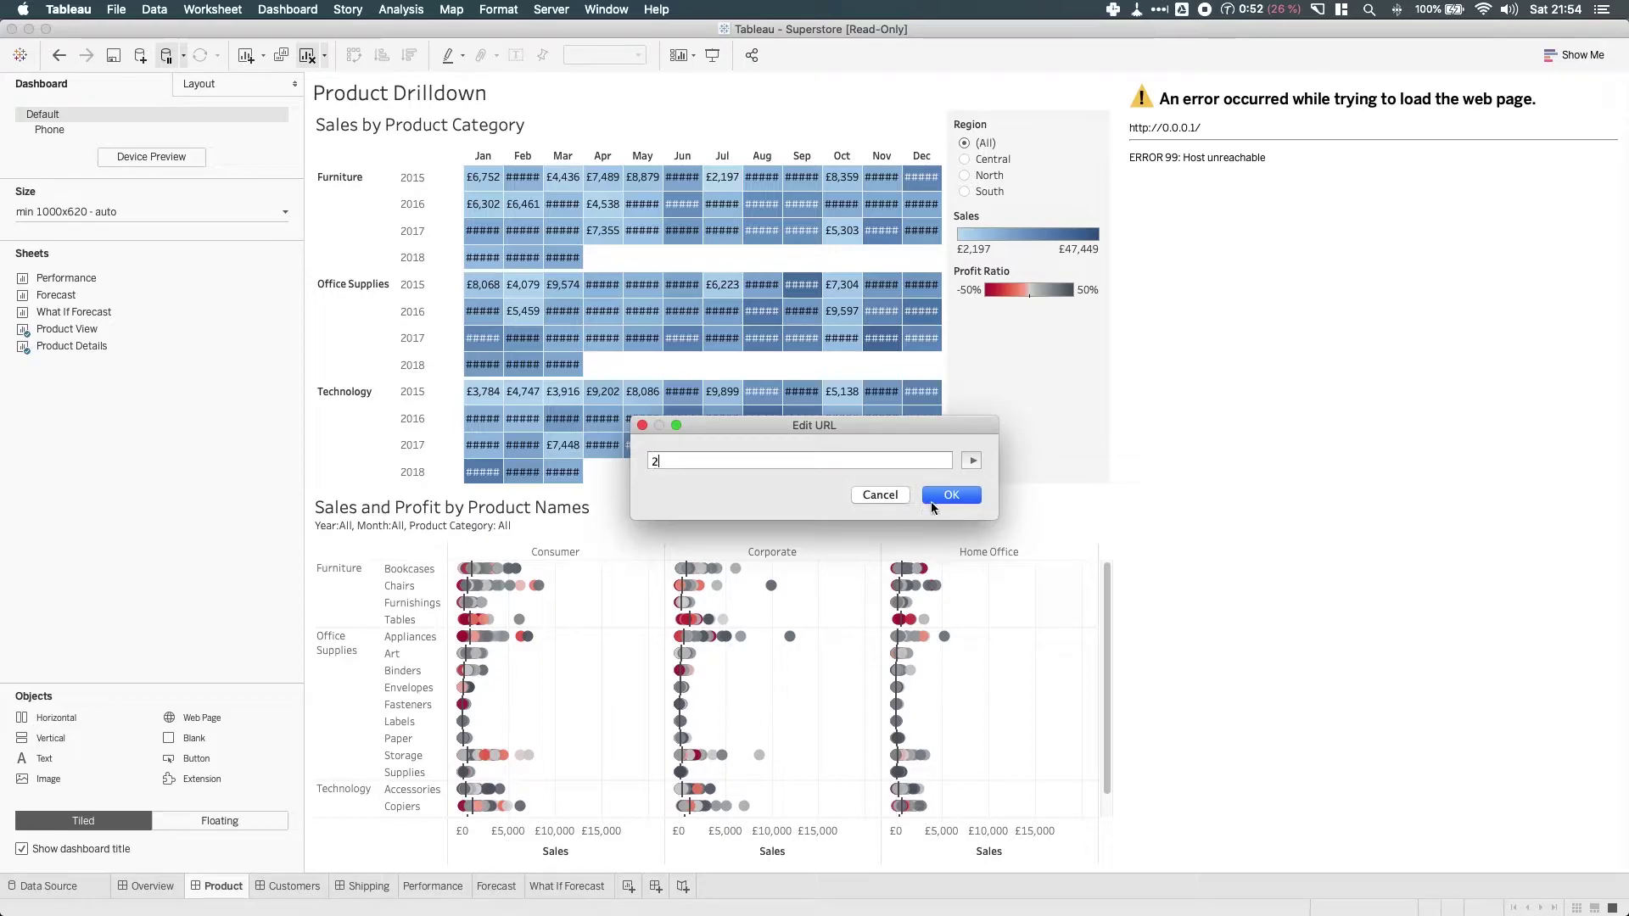
click(951, 494)
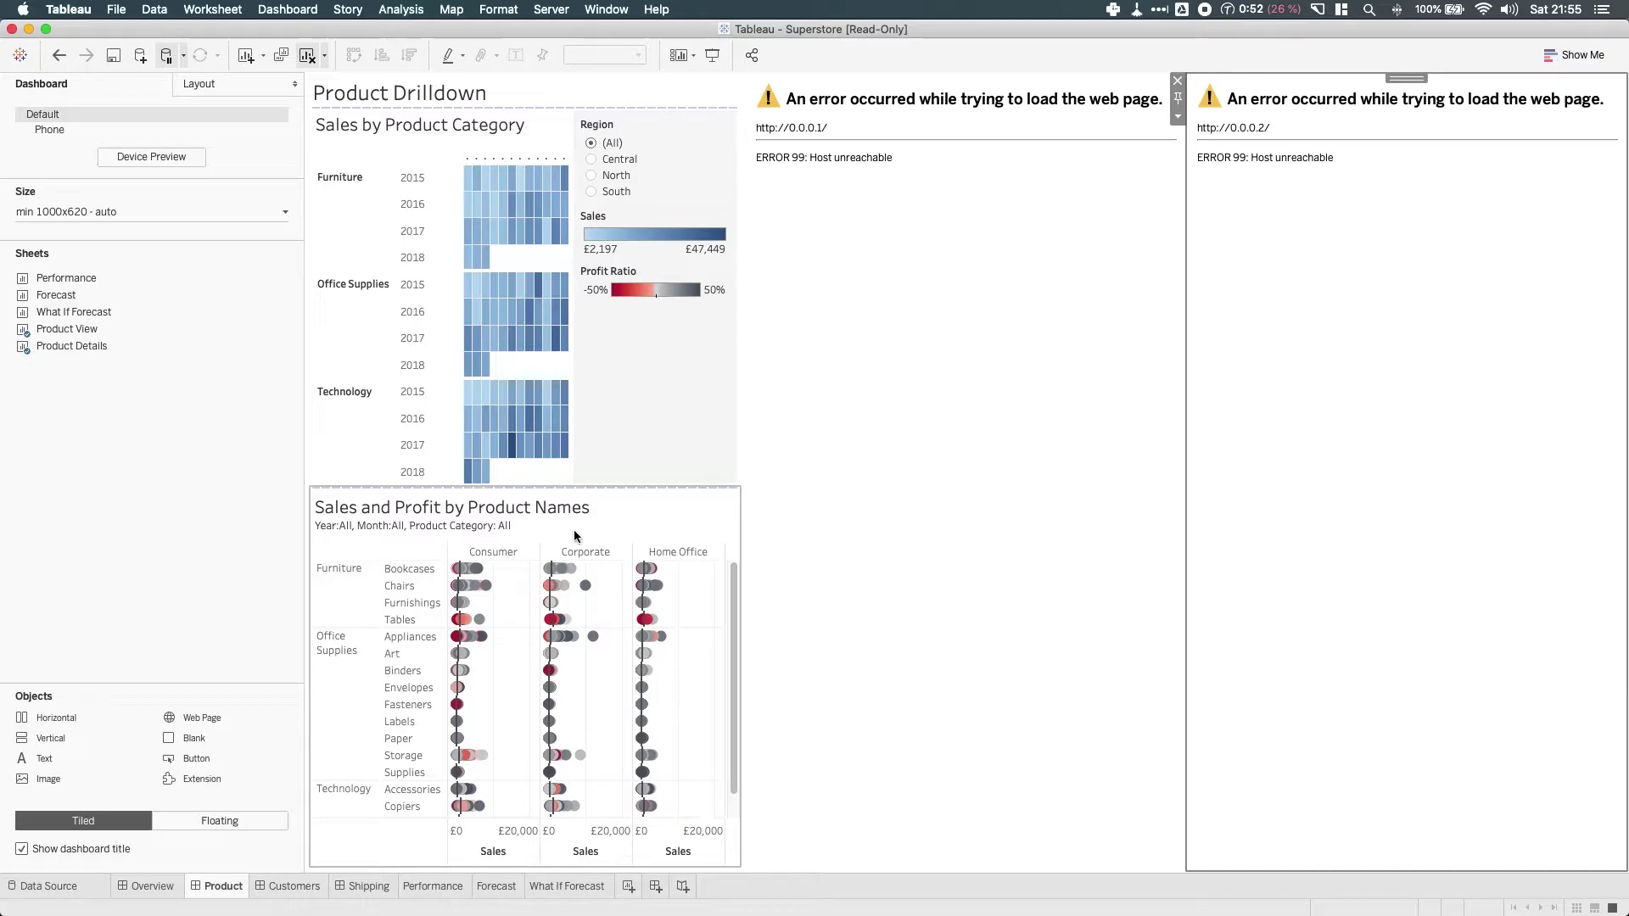
Stack both web pages inside a new Vertical container column on the right
click(108, 738)
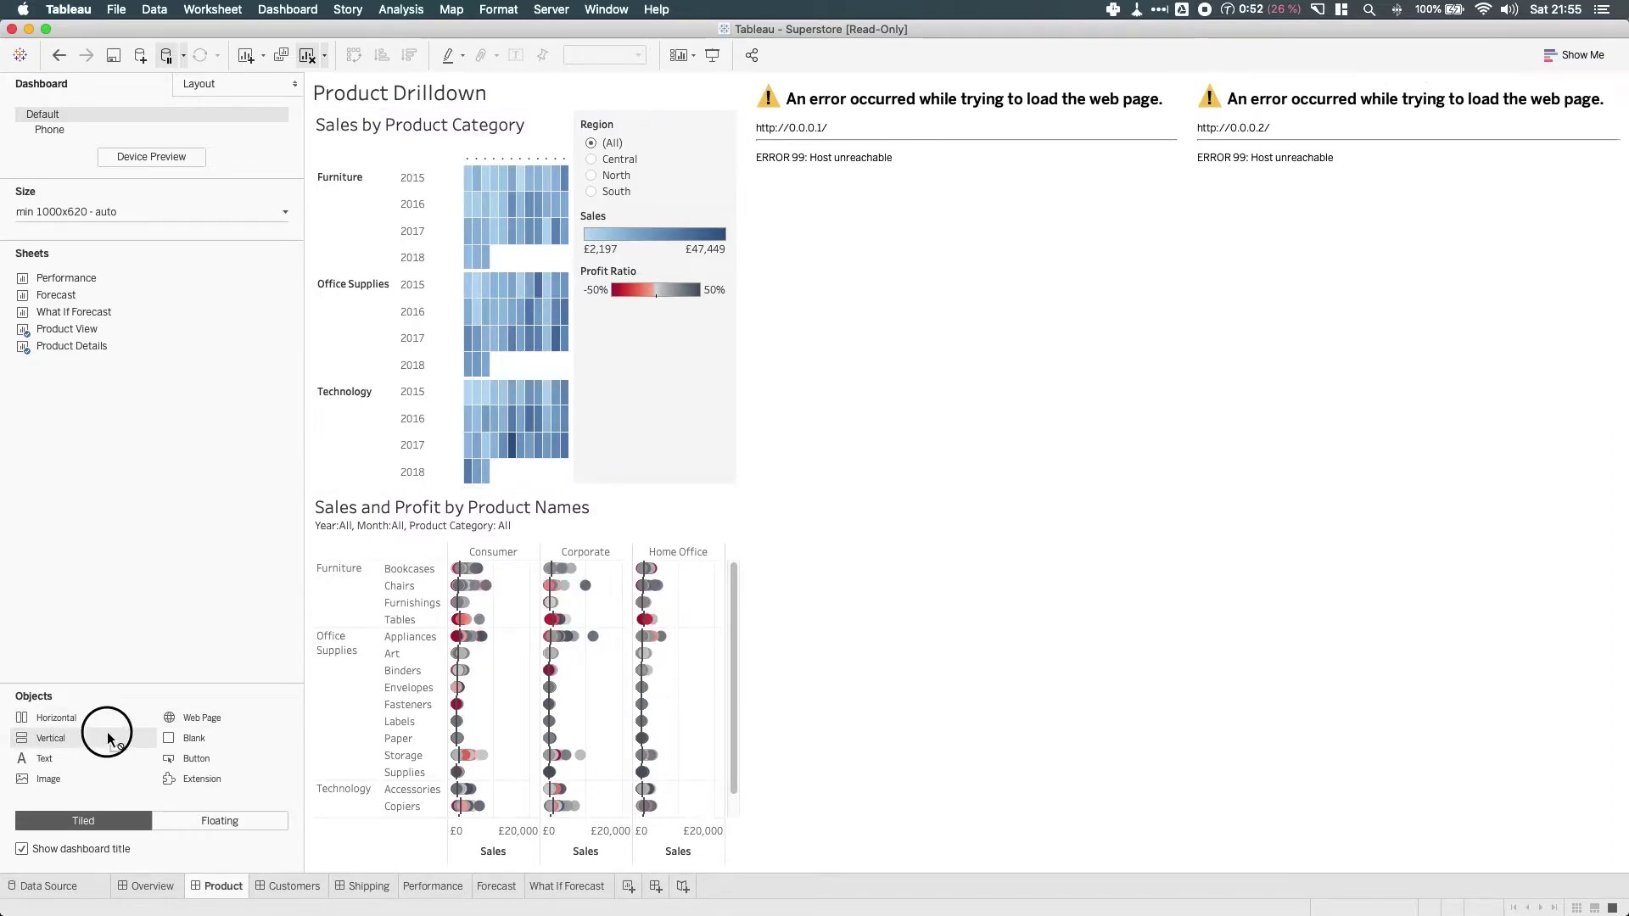
drag(108, 738, 1095, 441)
click(810, 224)
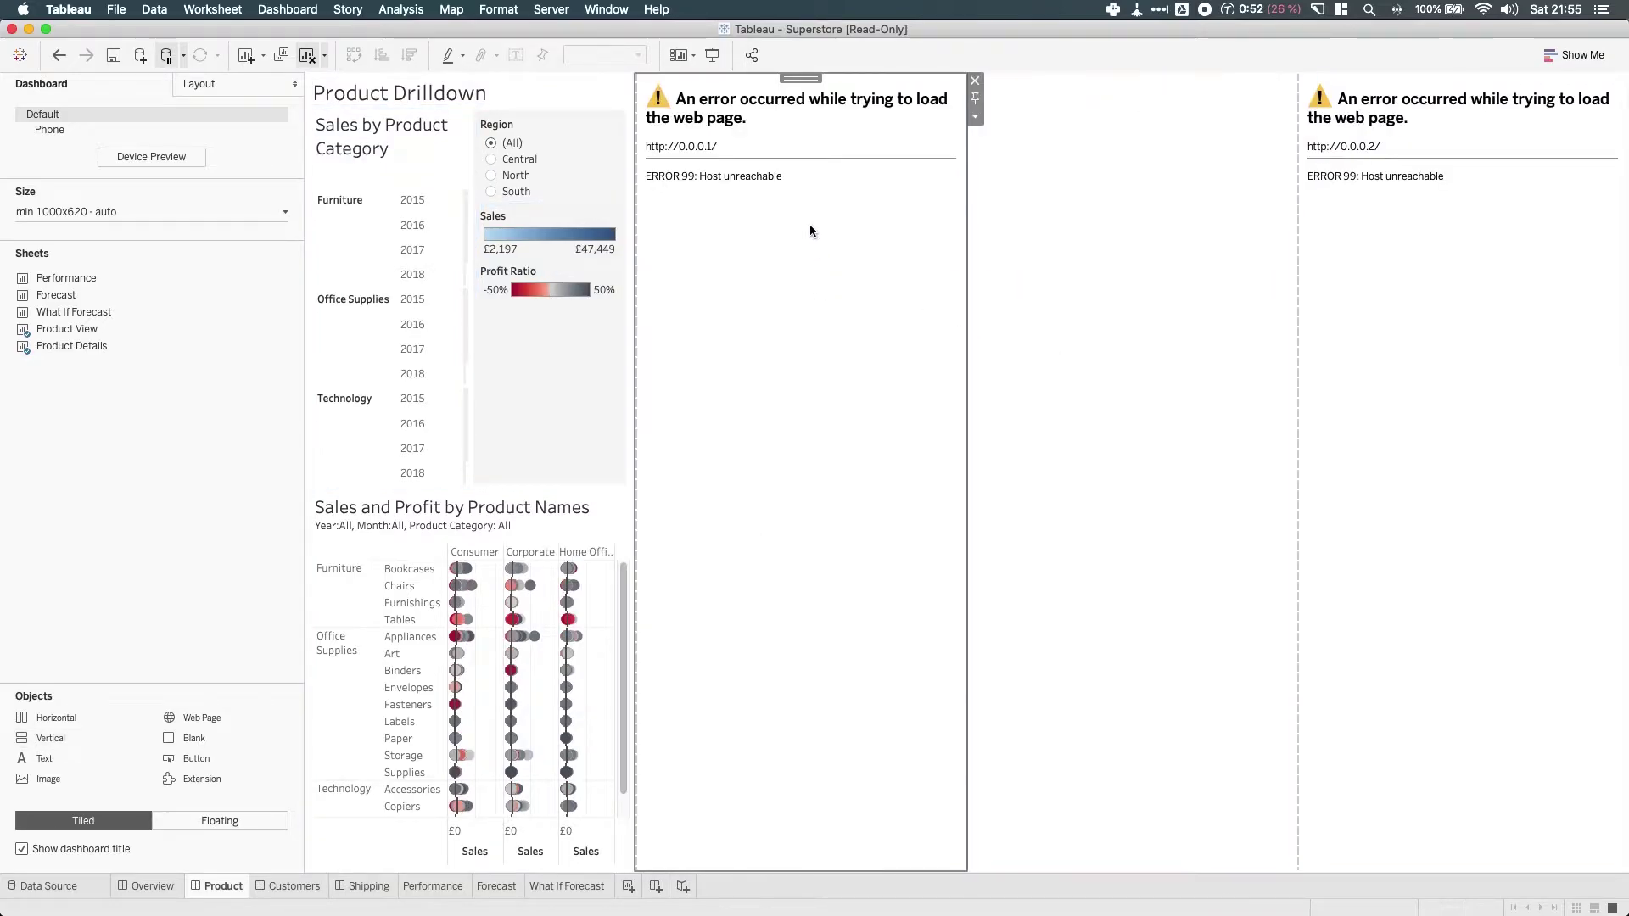
drag(800, 77, 1115, 212)
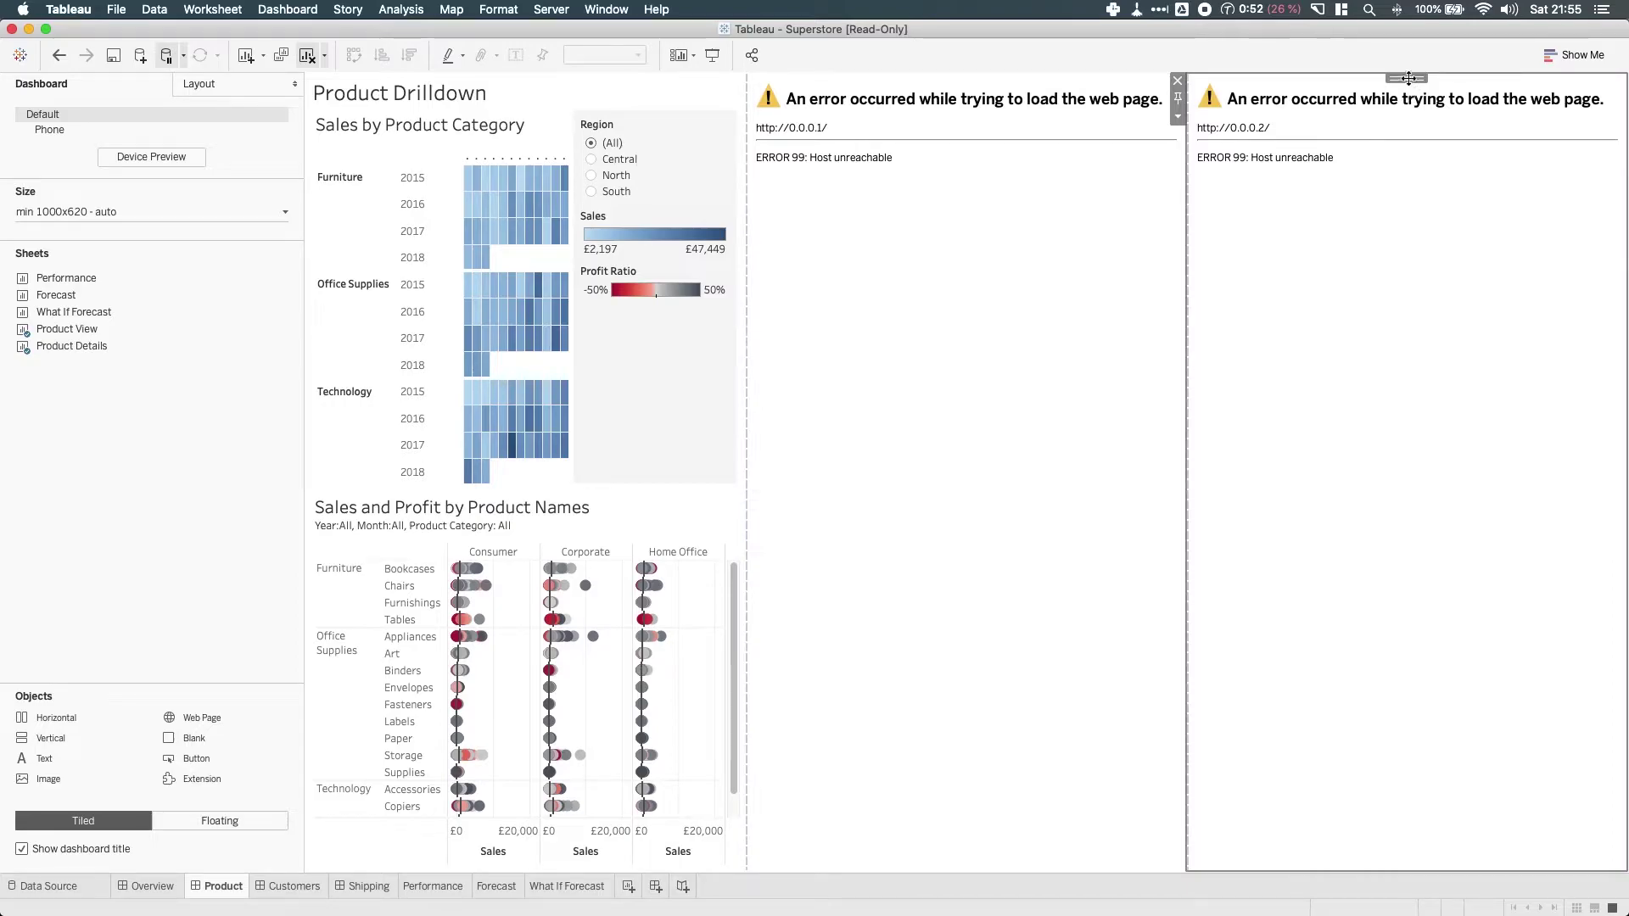
drag(1408, 78, 981, 691)
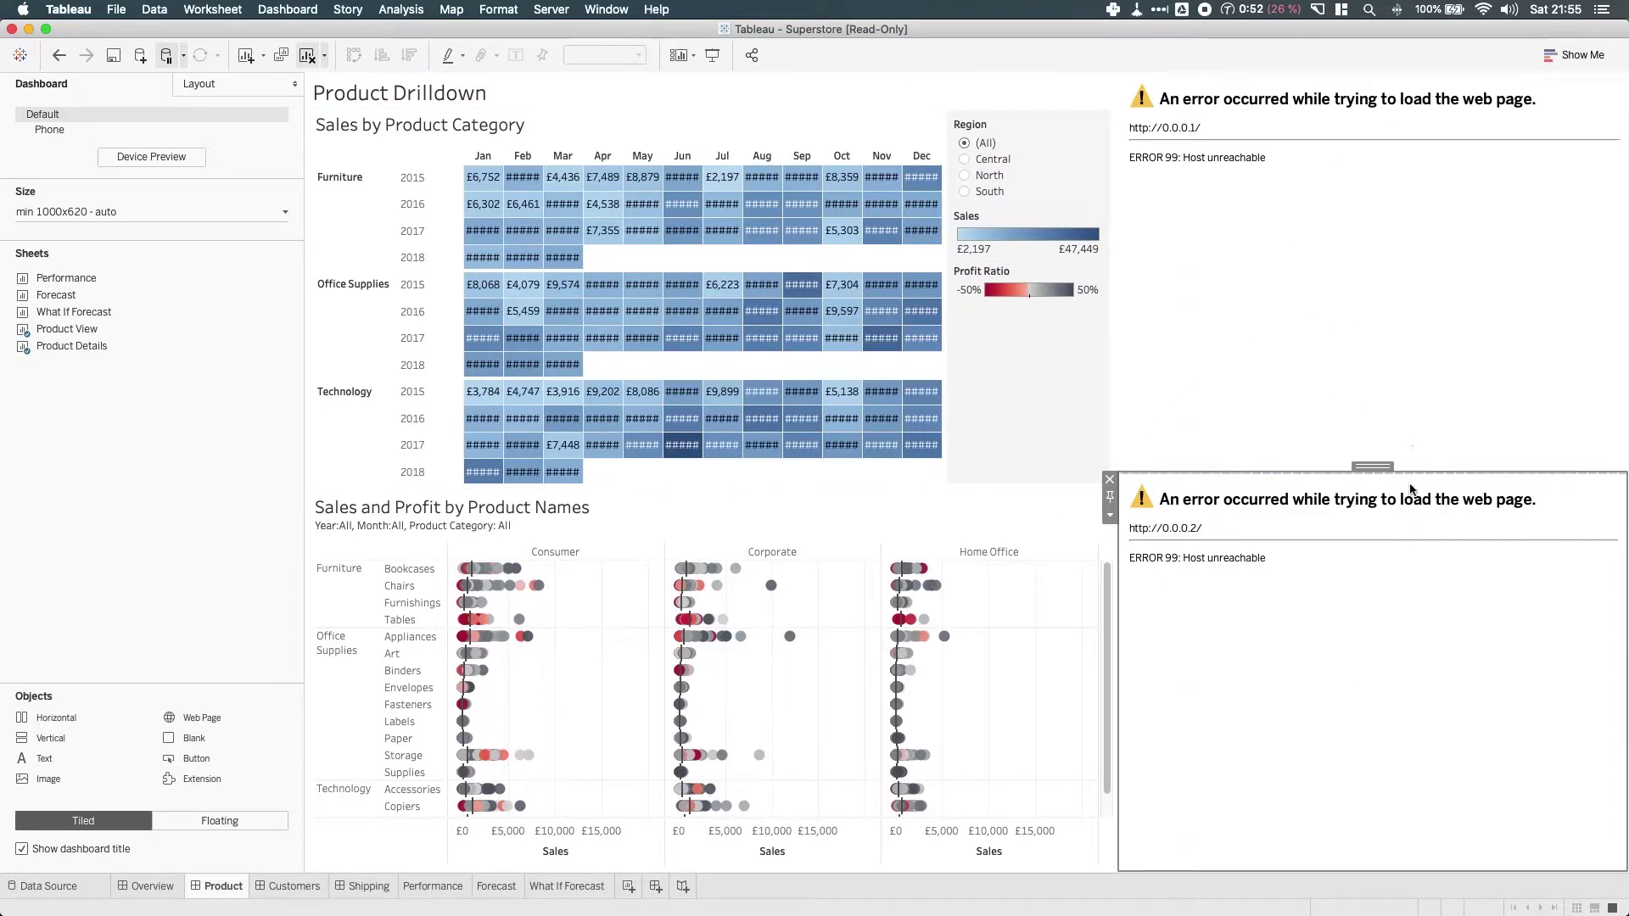
Drag the chart/web page divider right so the charts widen, and narrow the Layout pane
click(1355, 349)
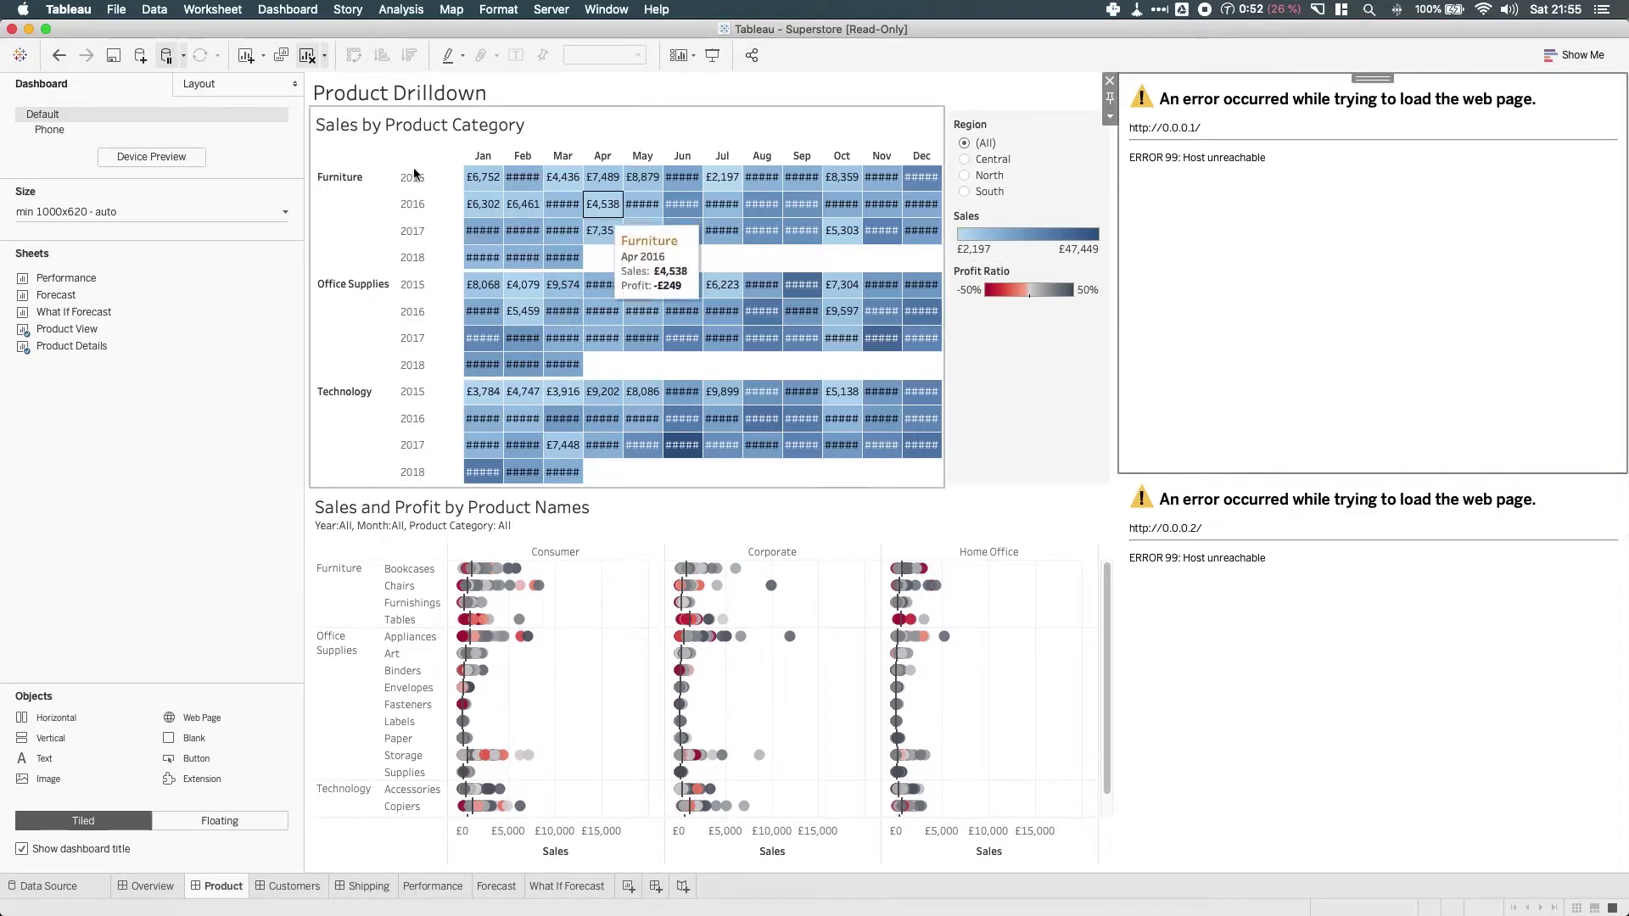
click(212, 83)
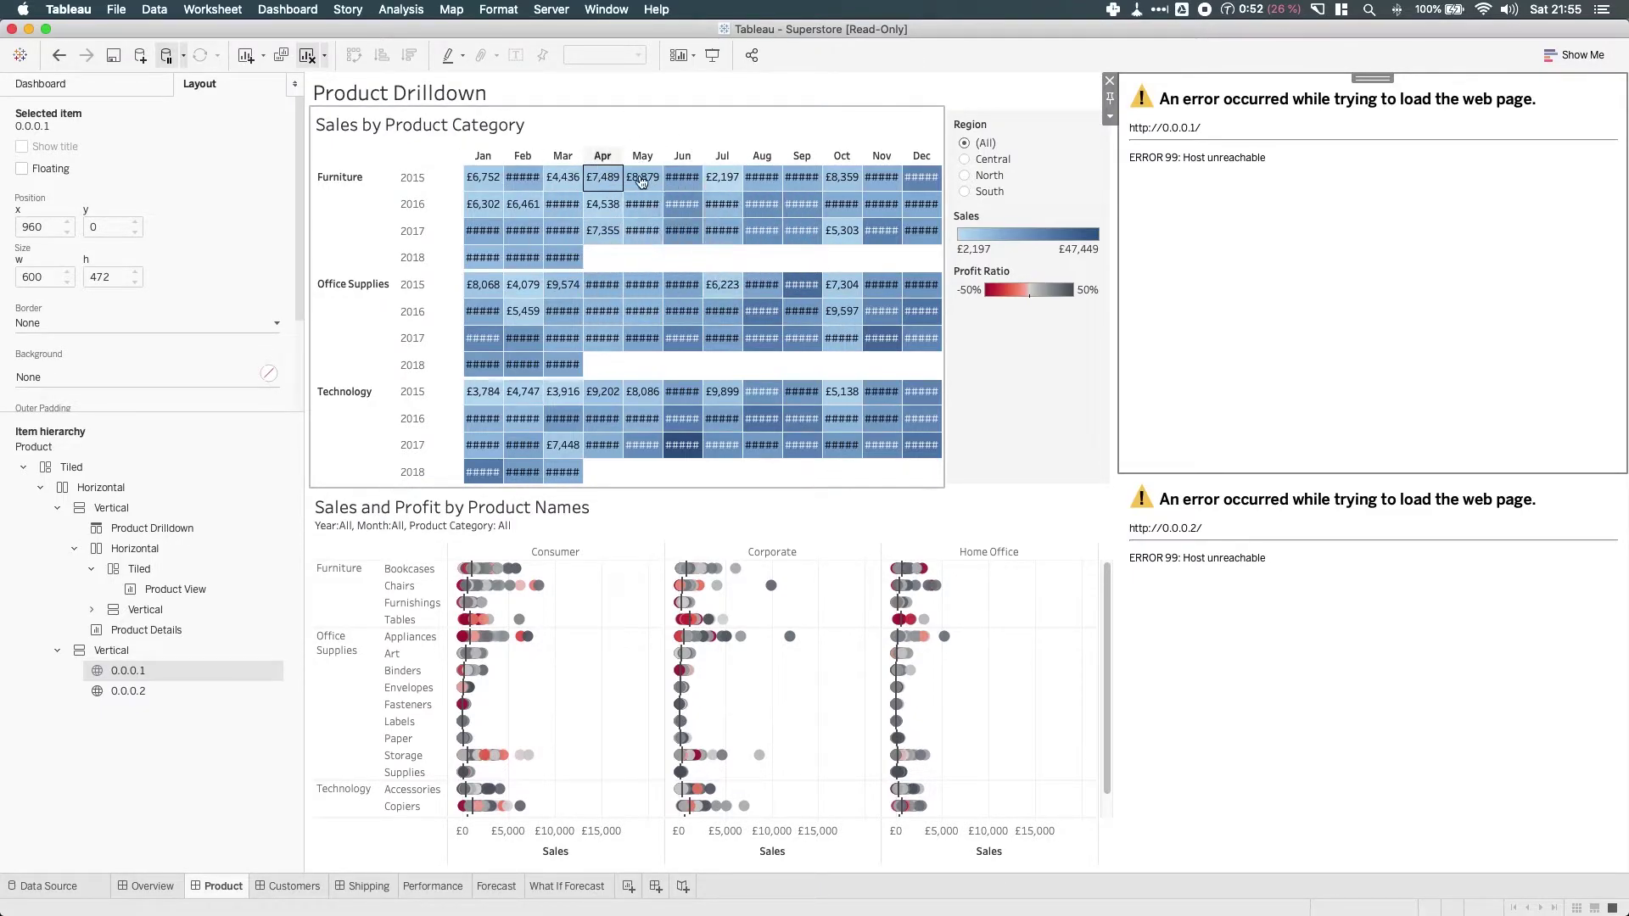
mouse_move(646, 199)
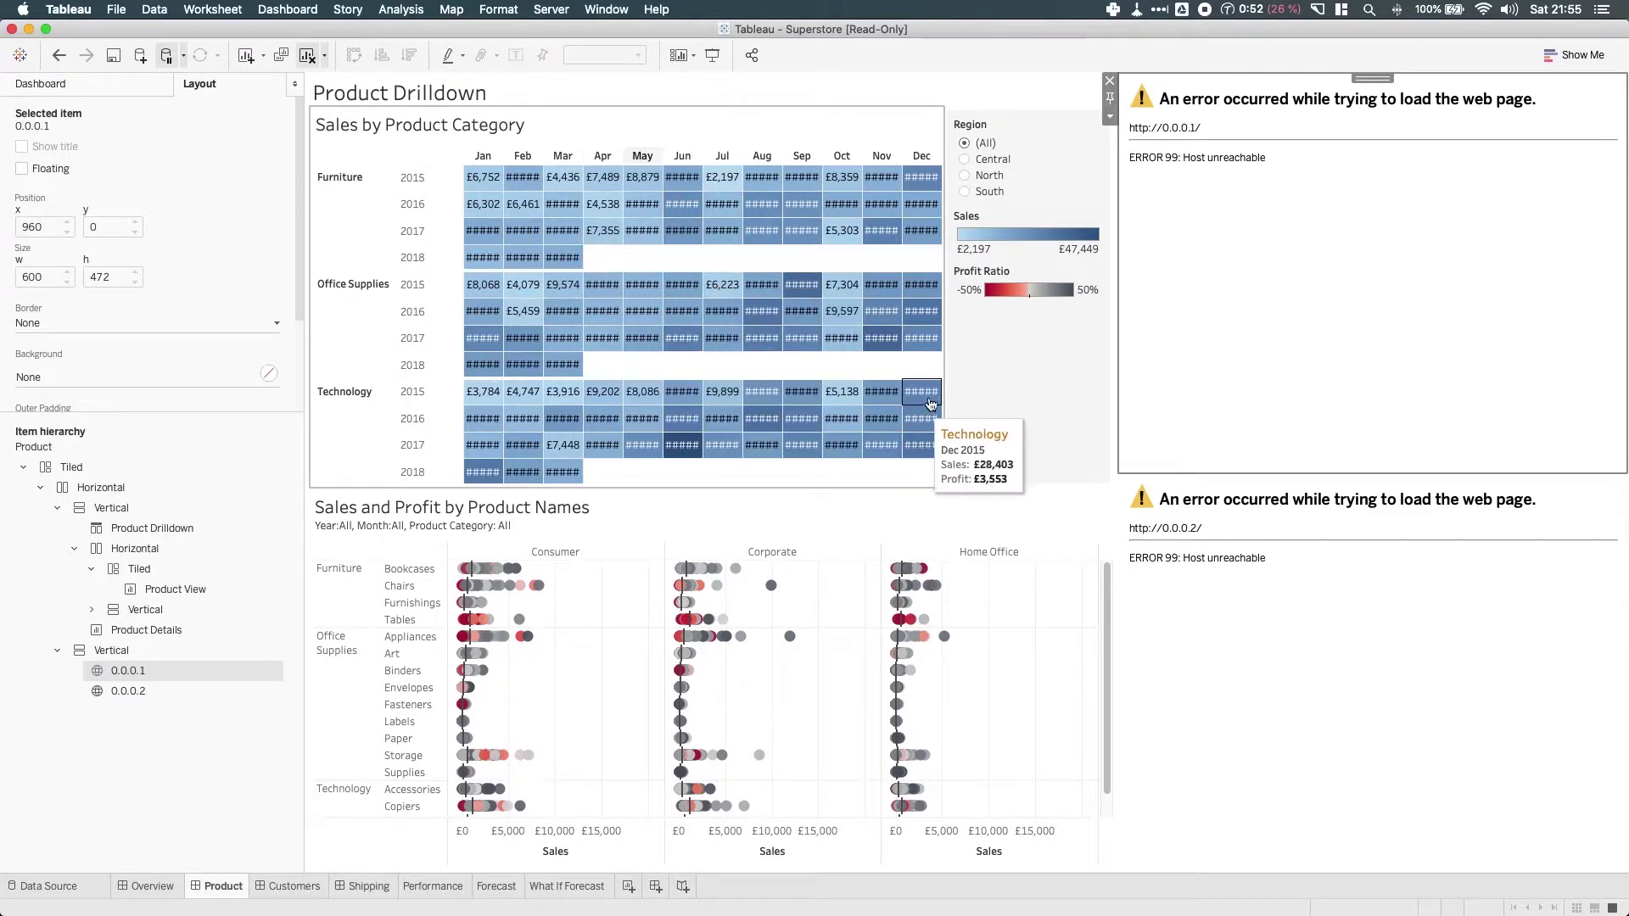
drag(1113, 429, 1192, 501)
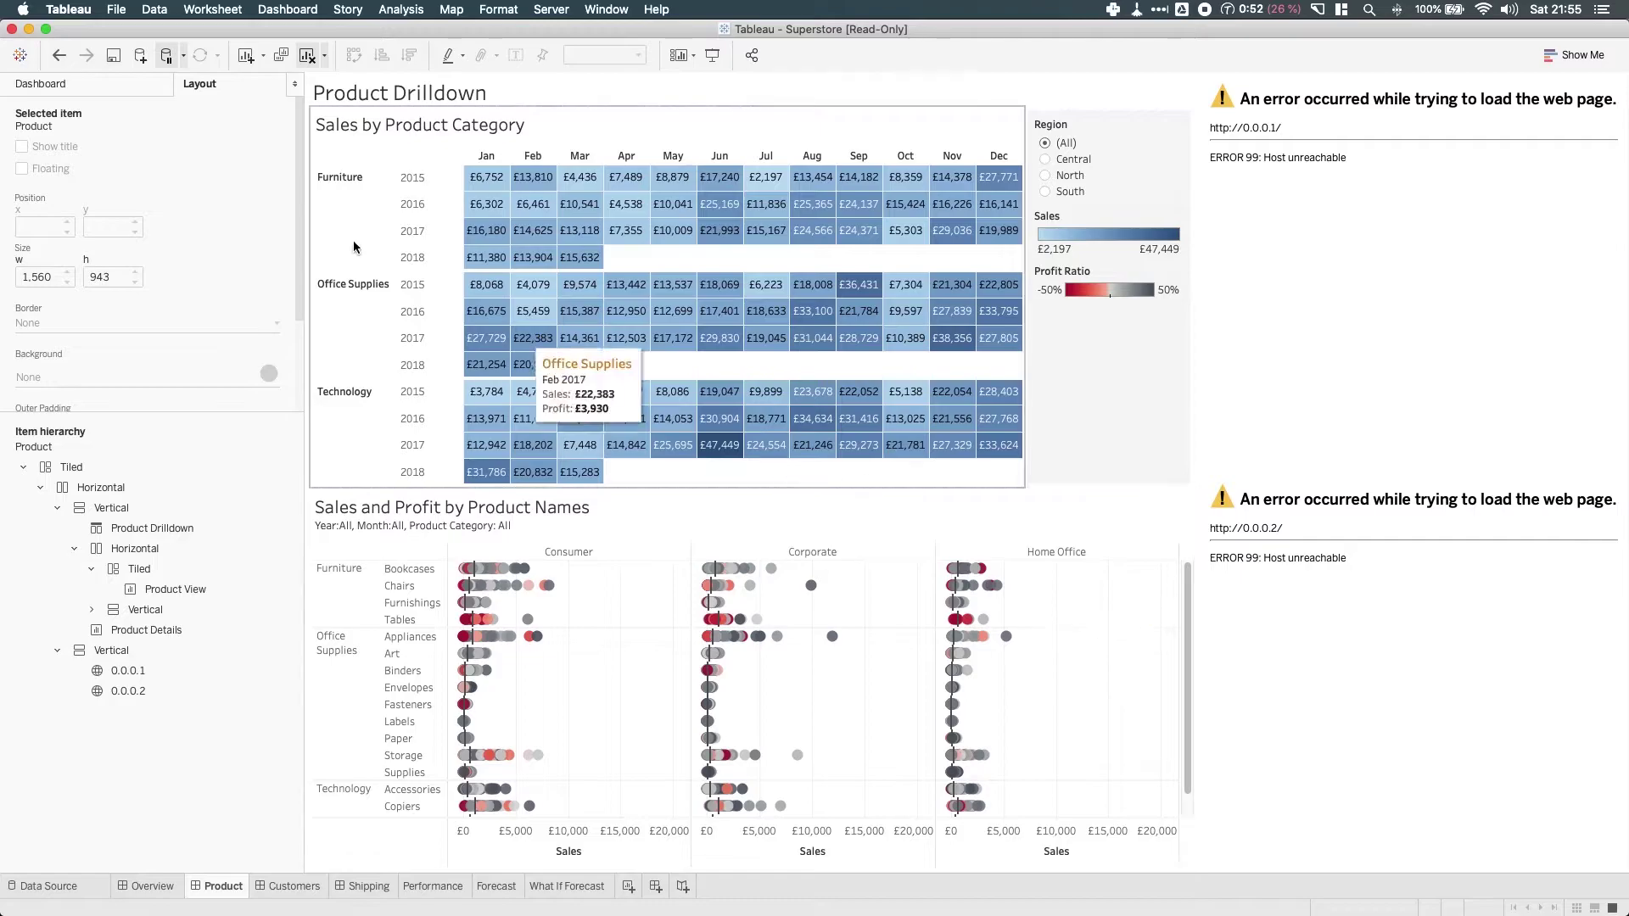
drag(301, 164, 229, 166)
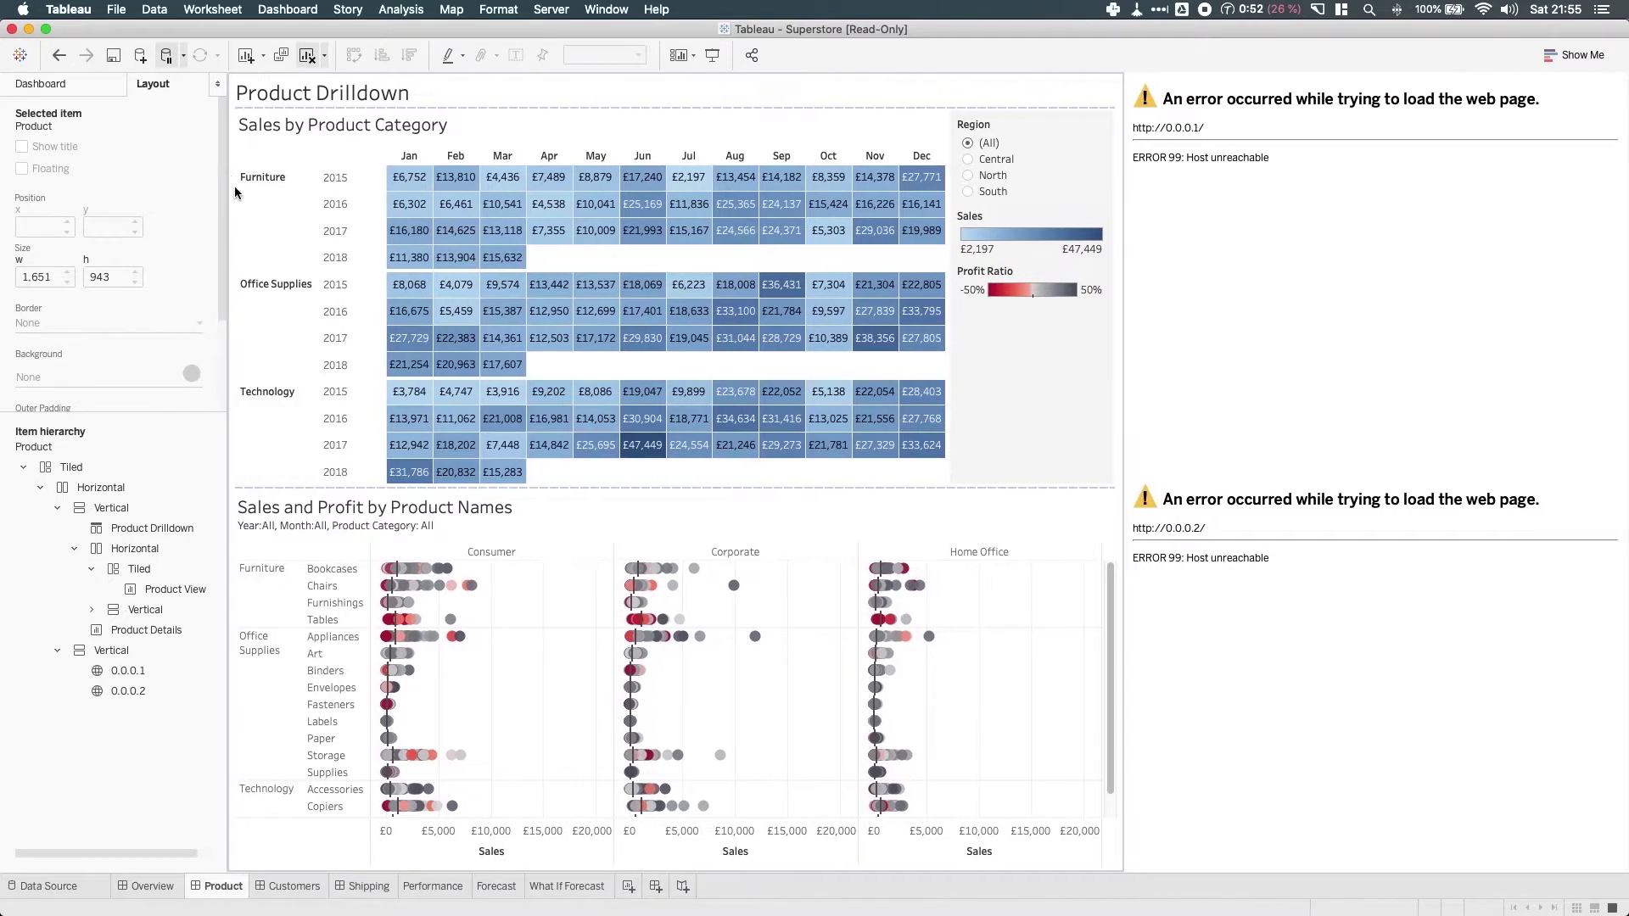
click(295, 11)
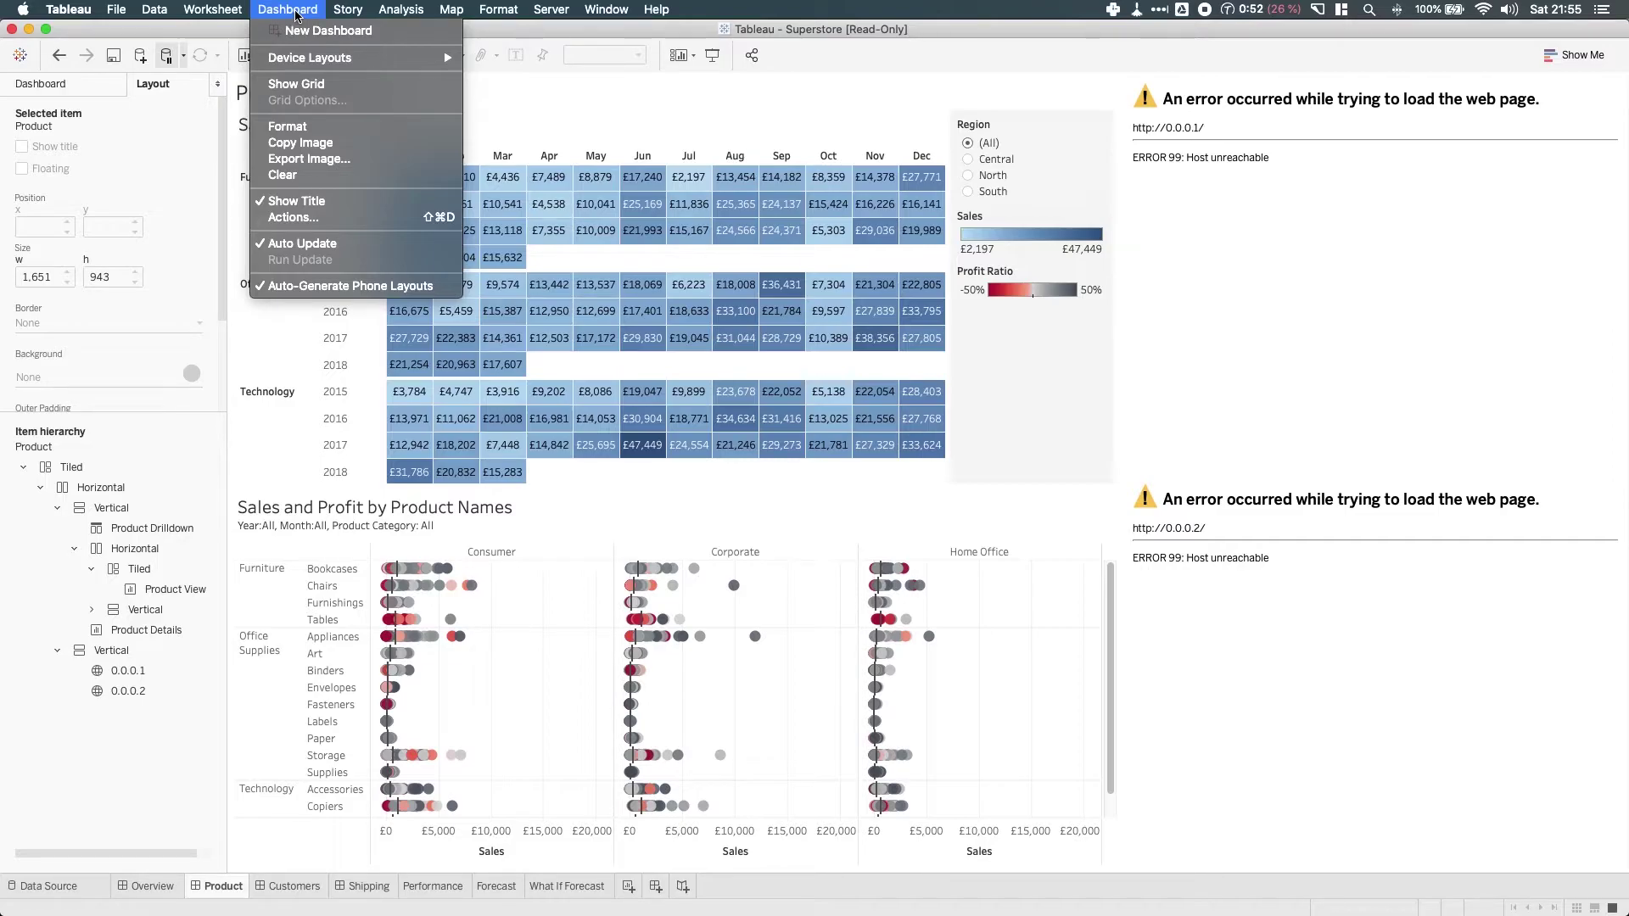
Create a Go to URL action excluding Product Details, with URL Google search for <Category>
click(315, 219)
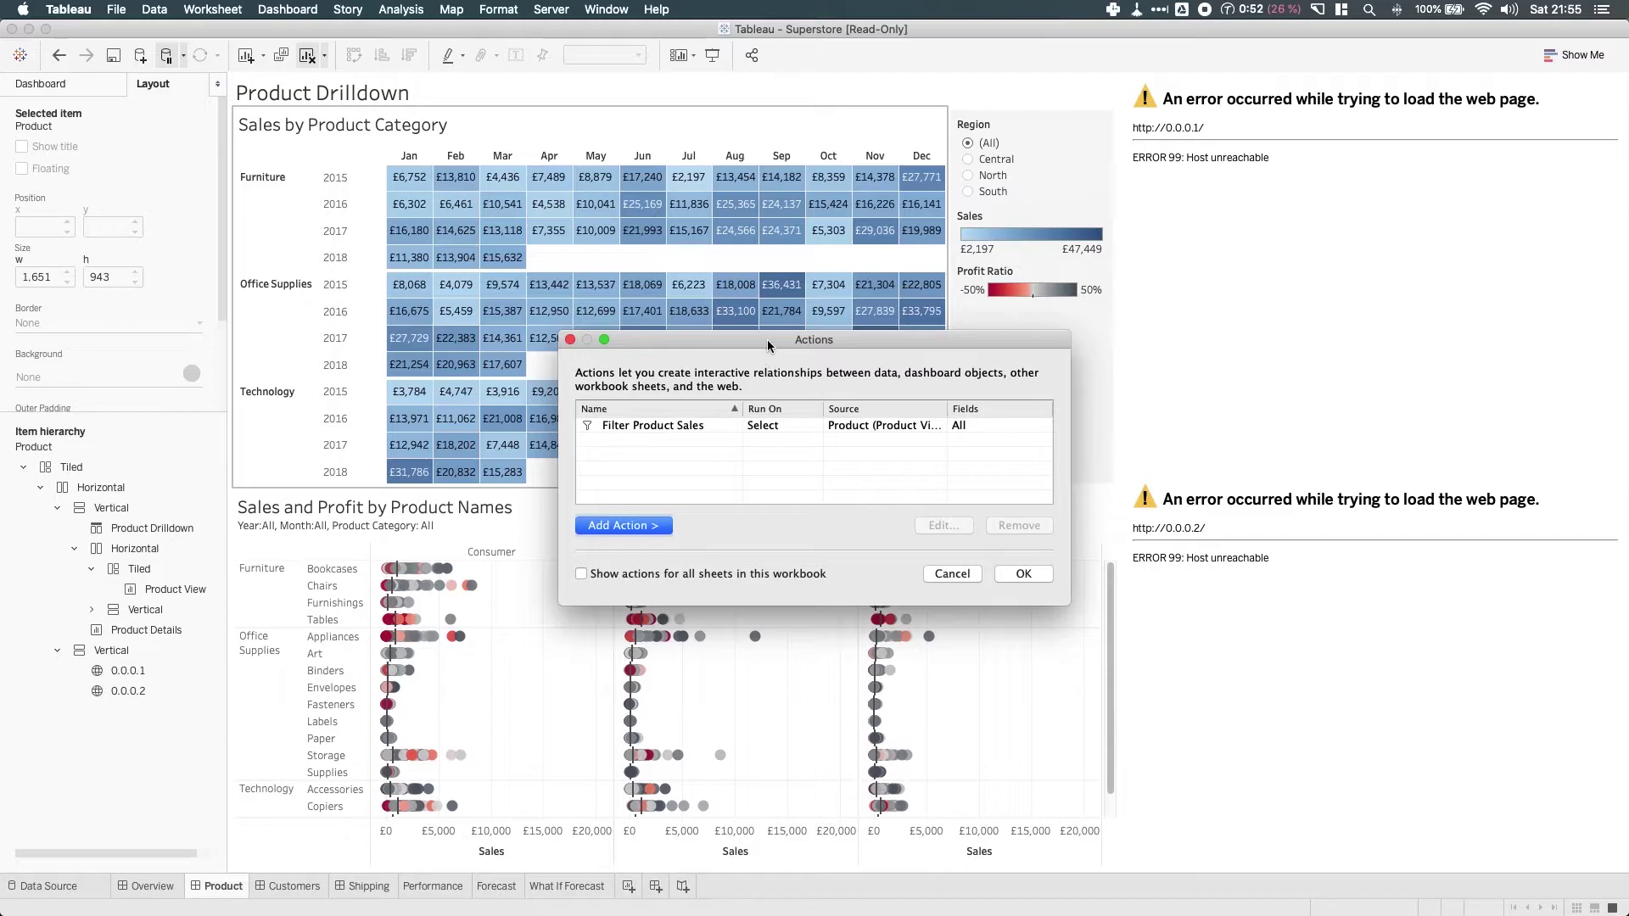
drag(768, 345, 778, 312)
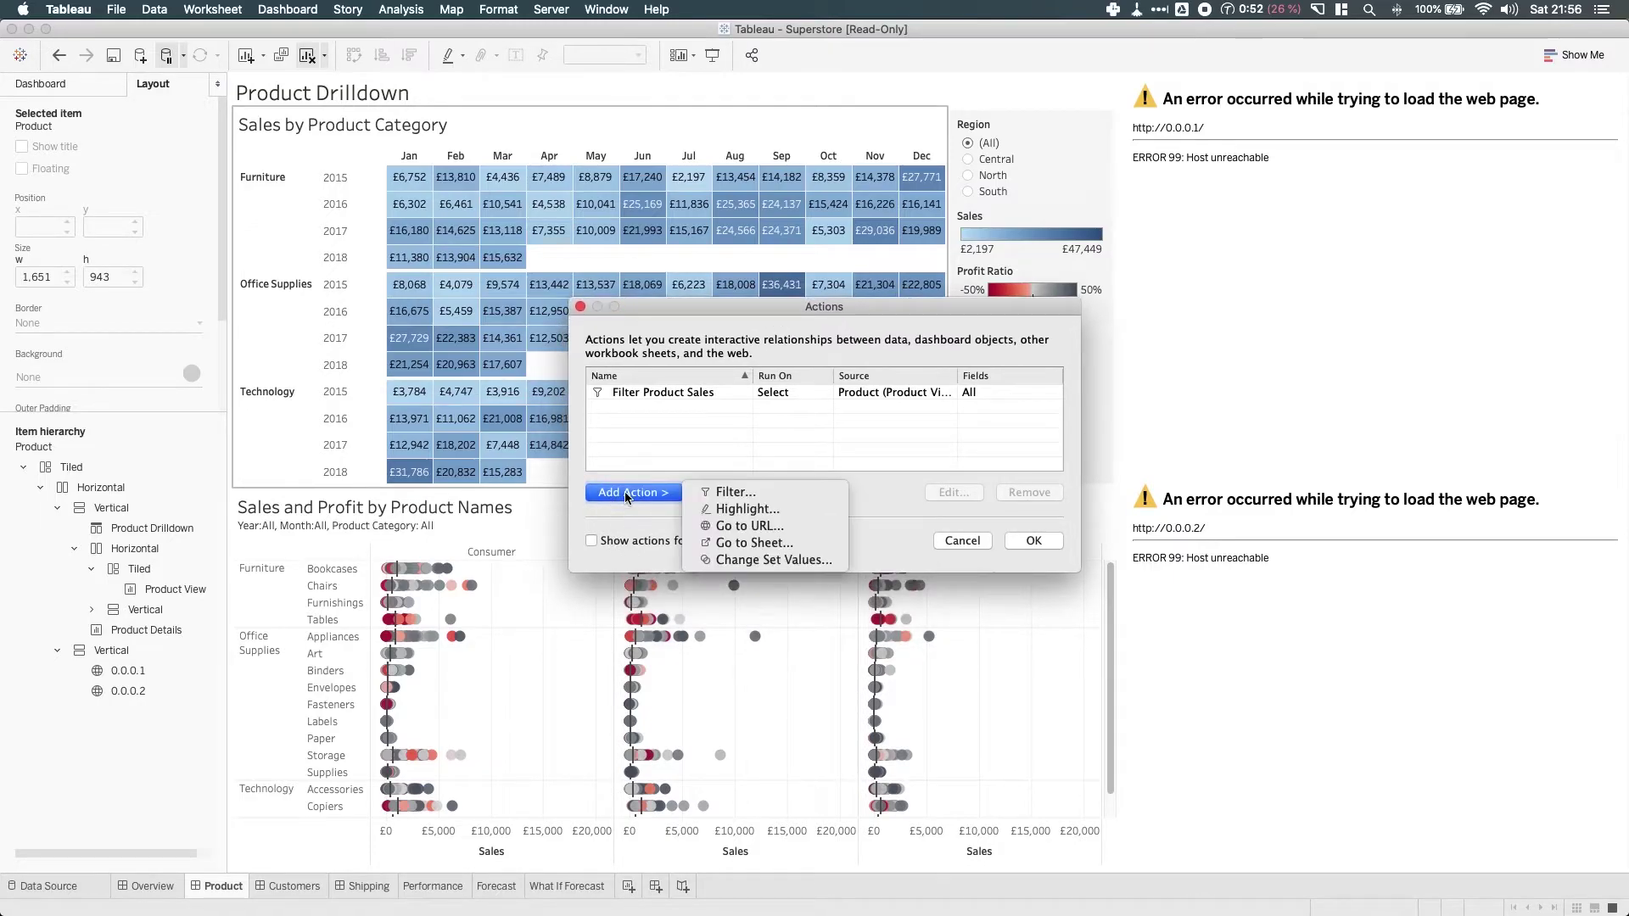
click(776, 527)
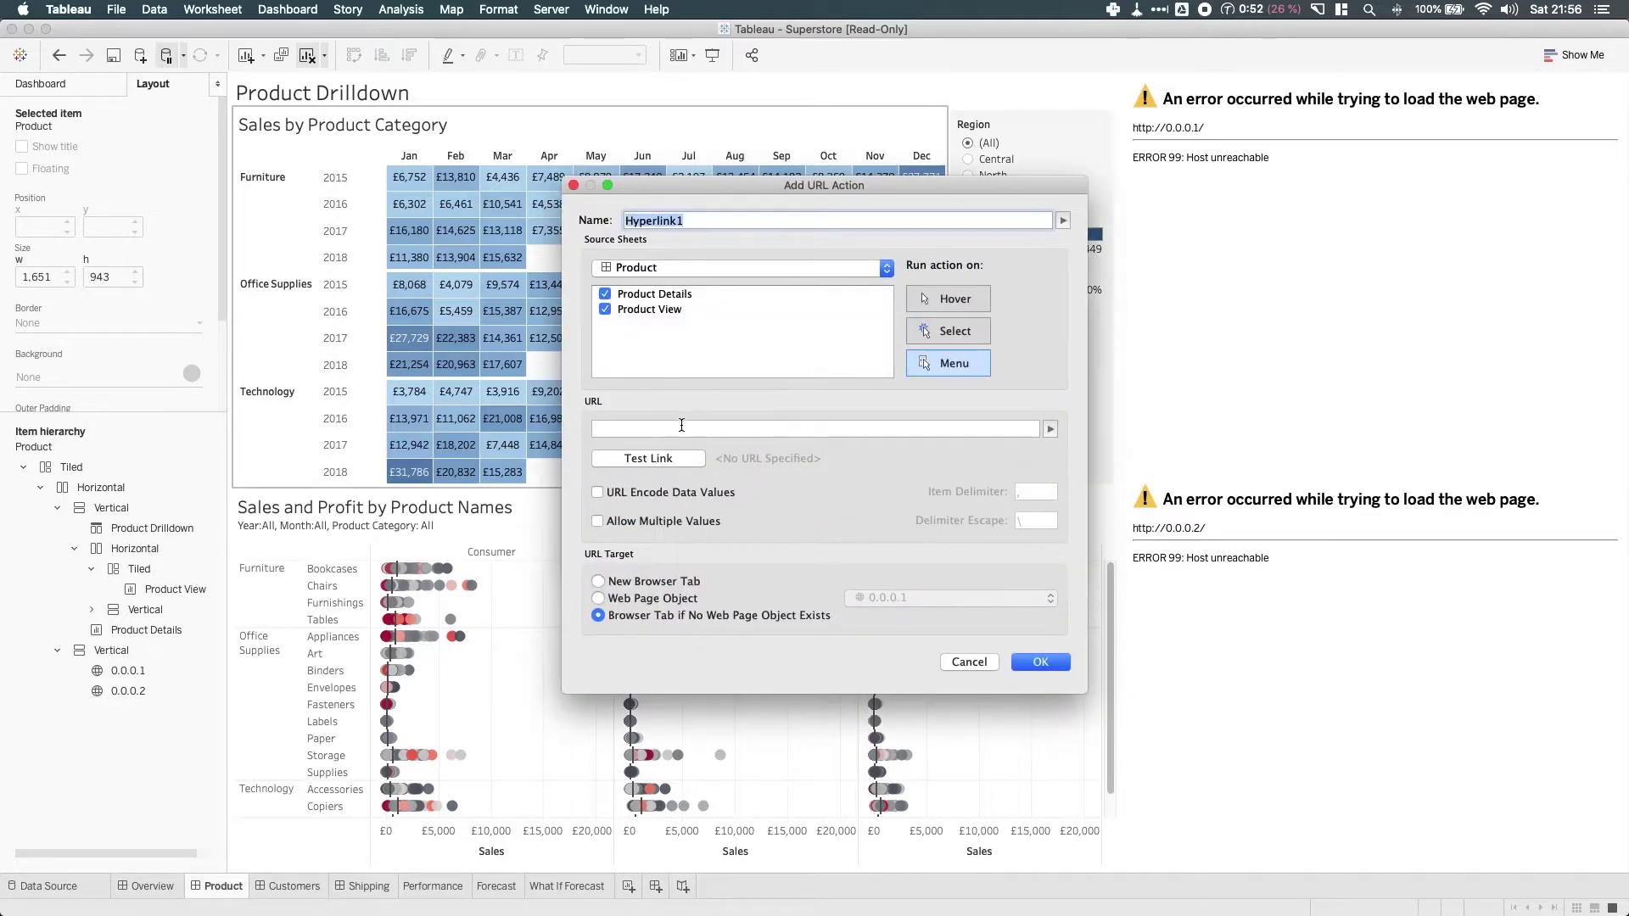
click(604, 294)
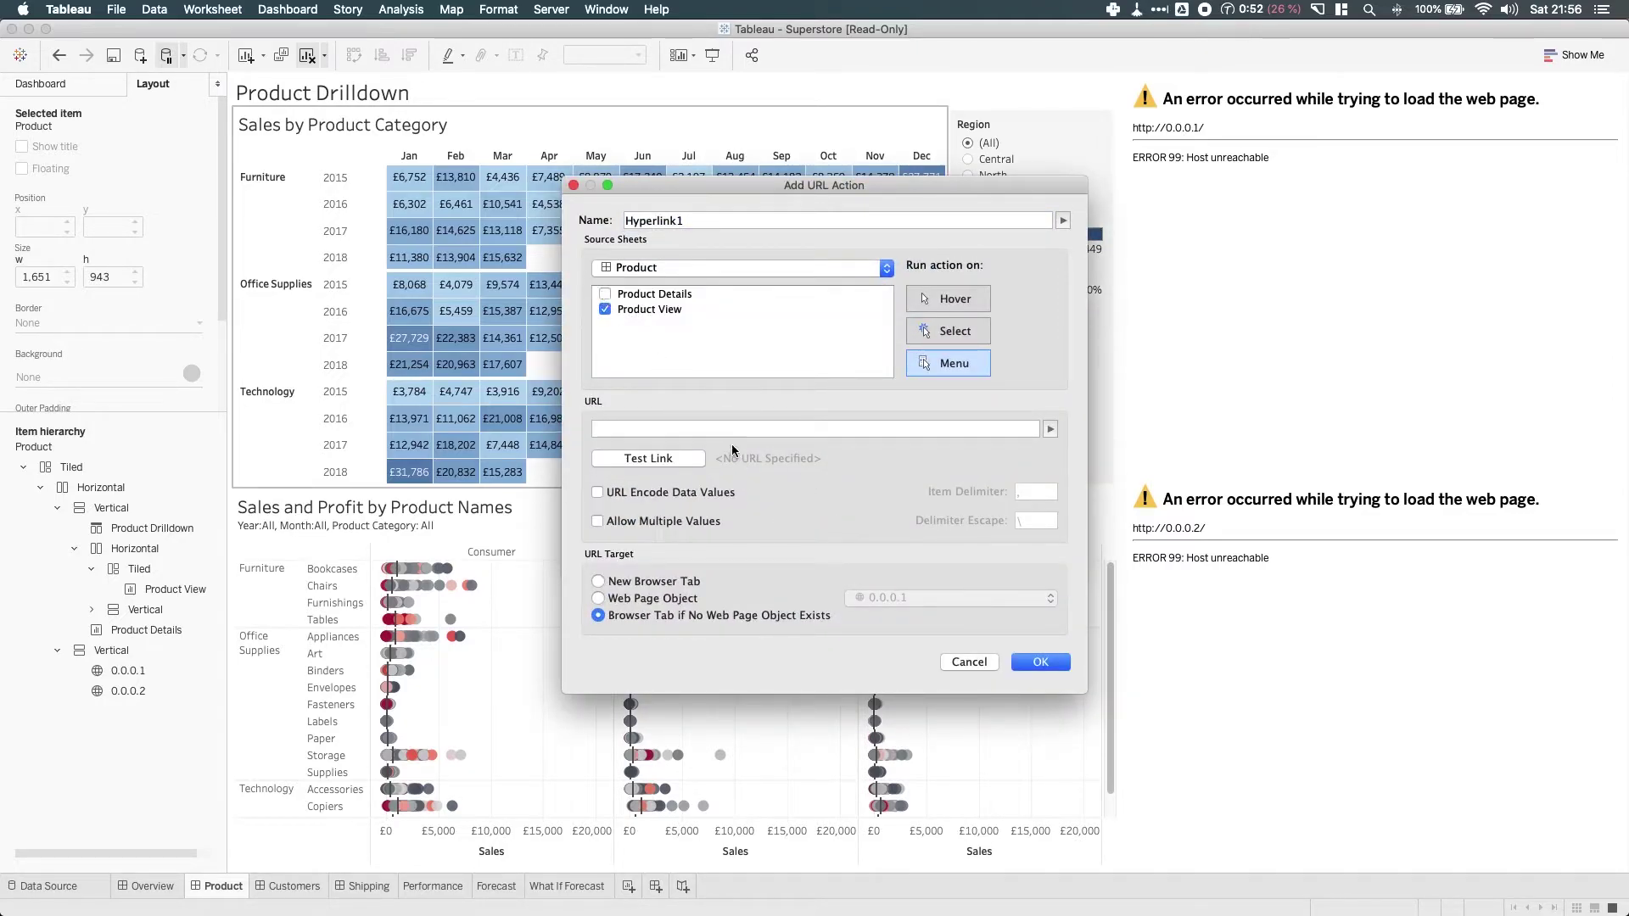
right_click(648, 428)
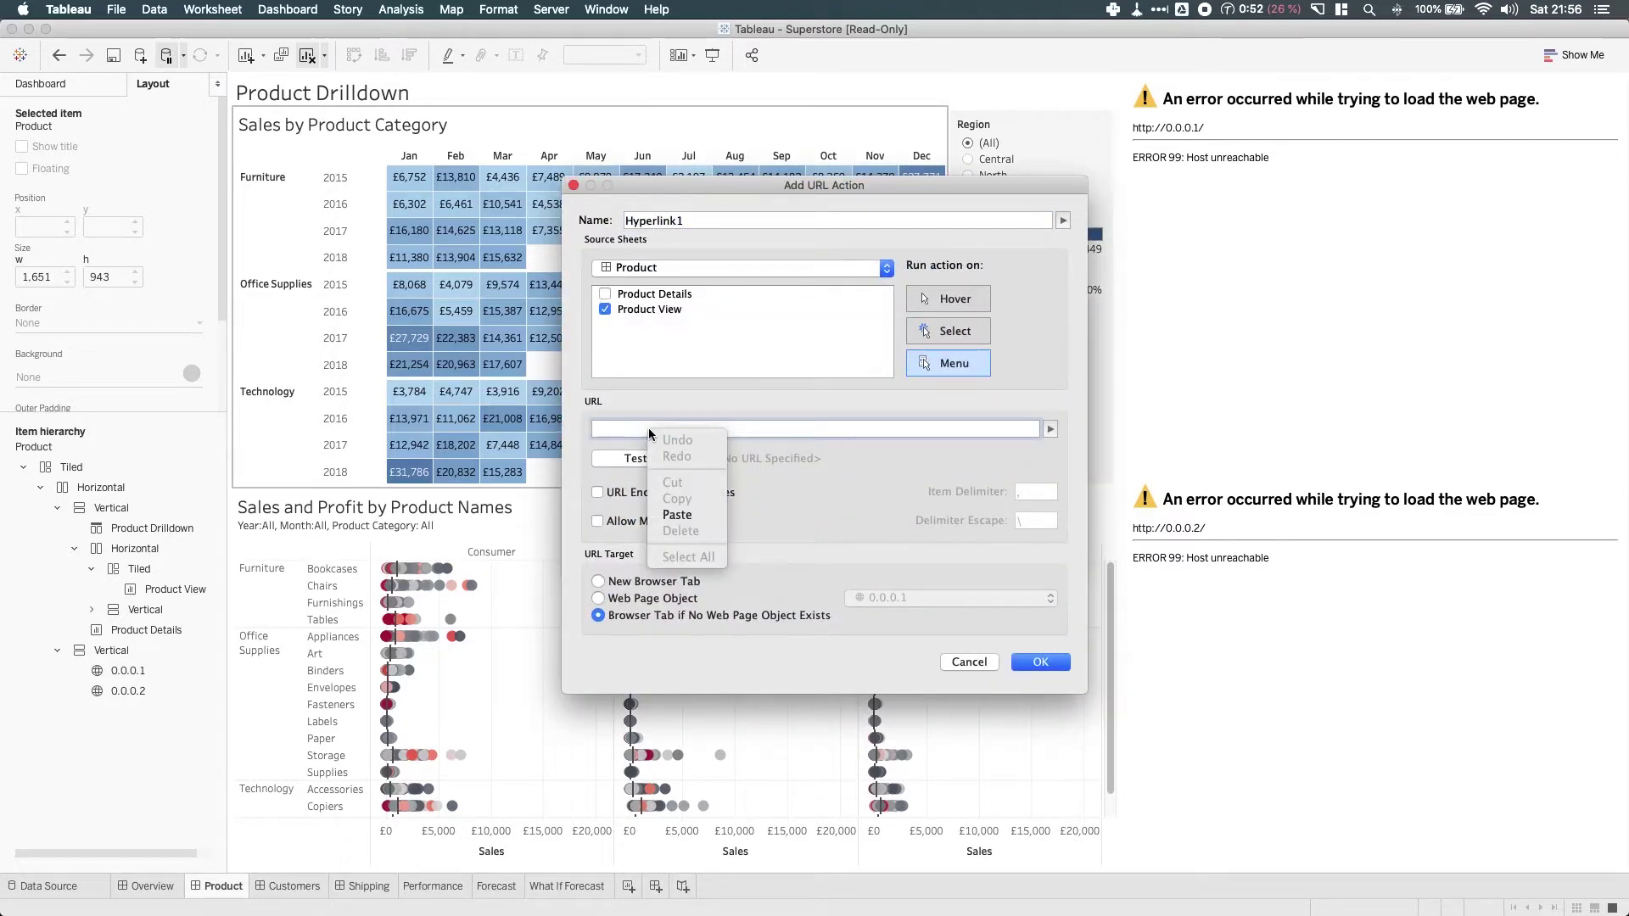
click(695, 515)
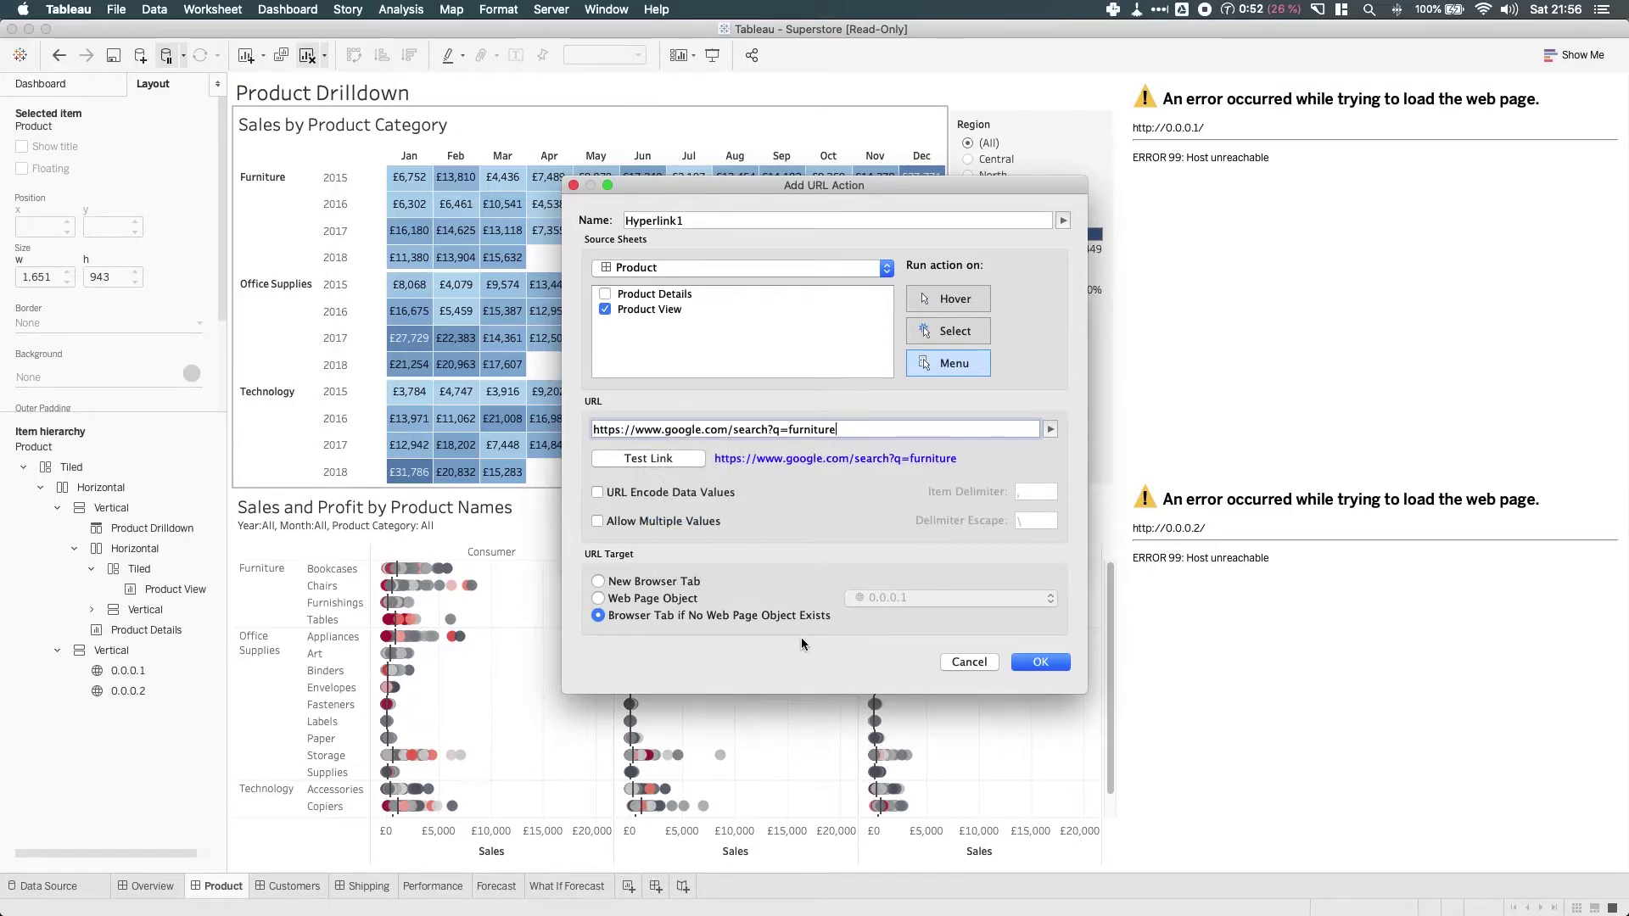
drag(836, 430, 788, 430)
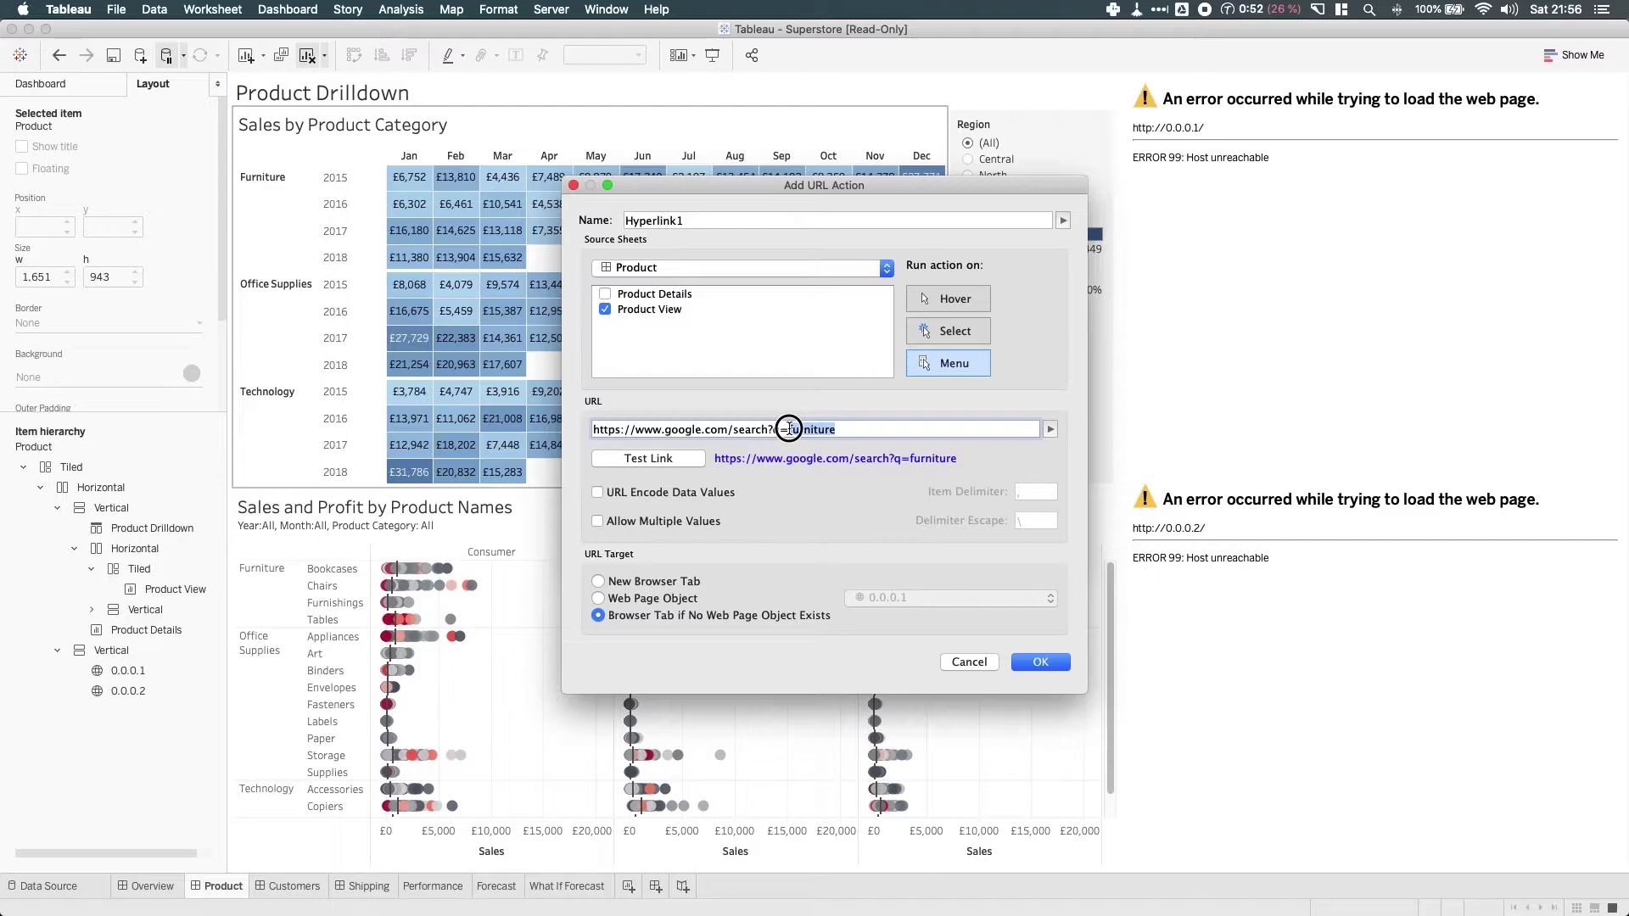
click(1052, 431)
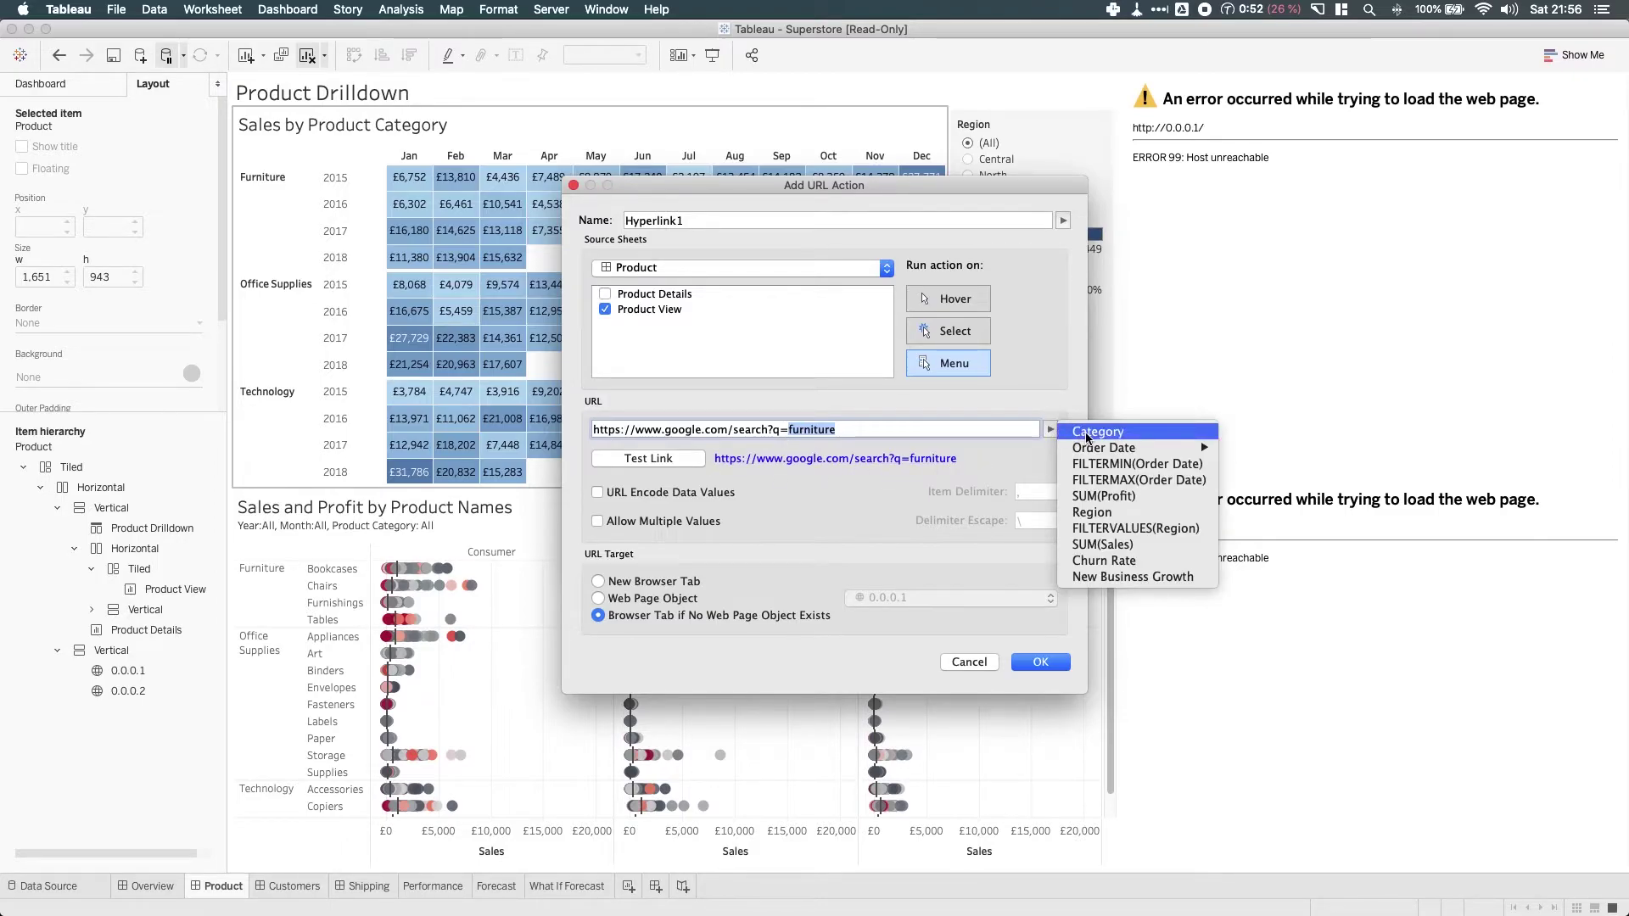
click(1083, 434)
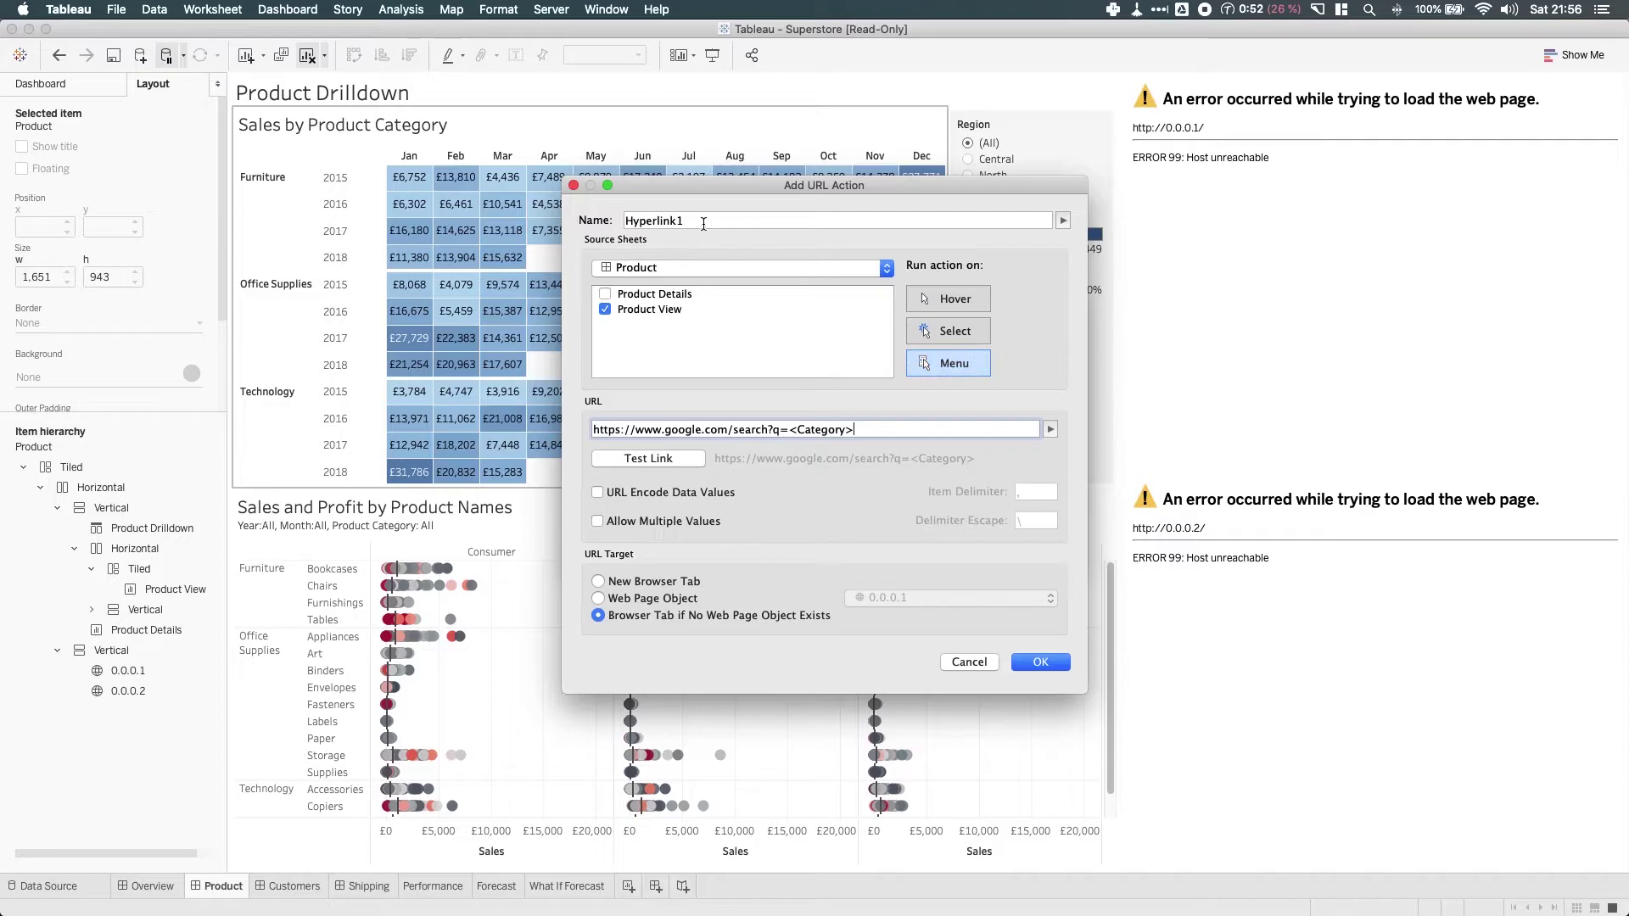
Name the action 'View <Category> on Google'
drag(704, 220, 583, 222)
text(View)
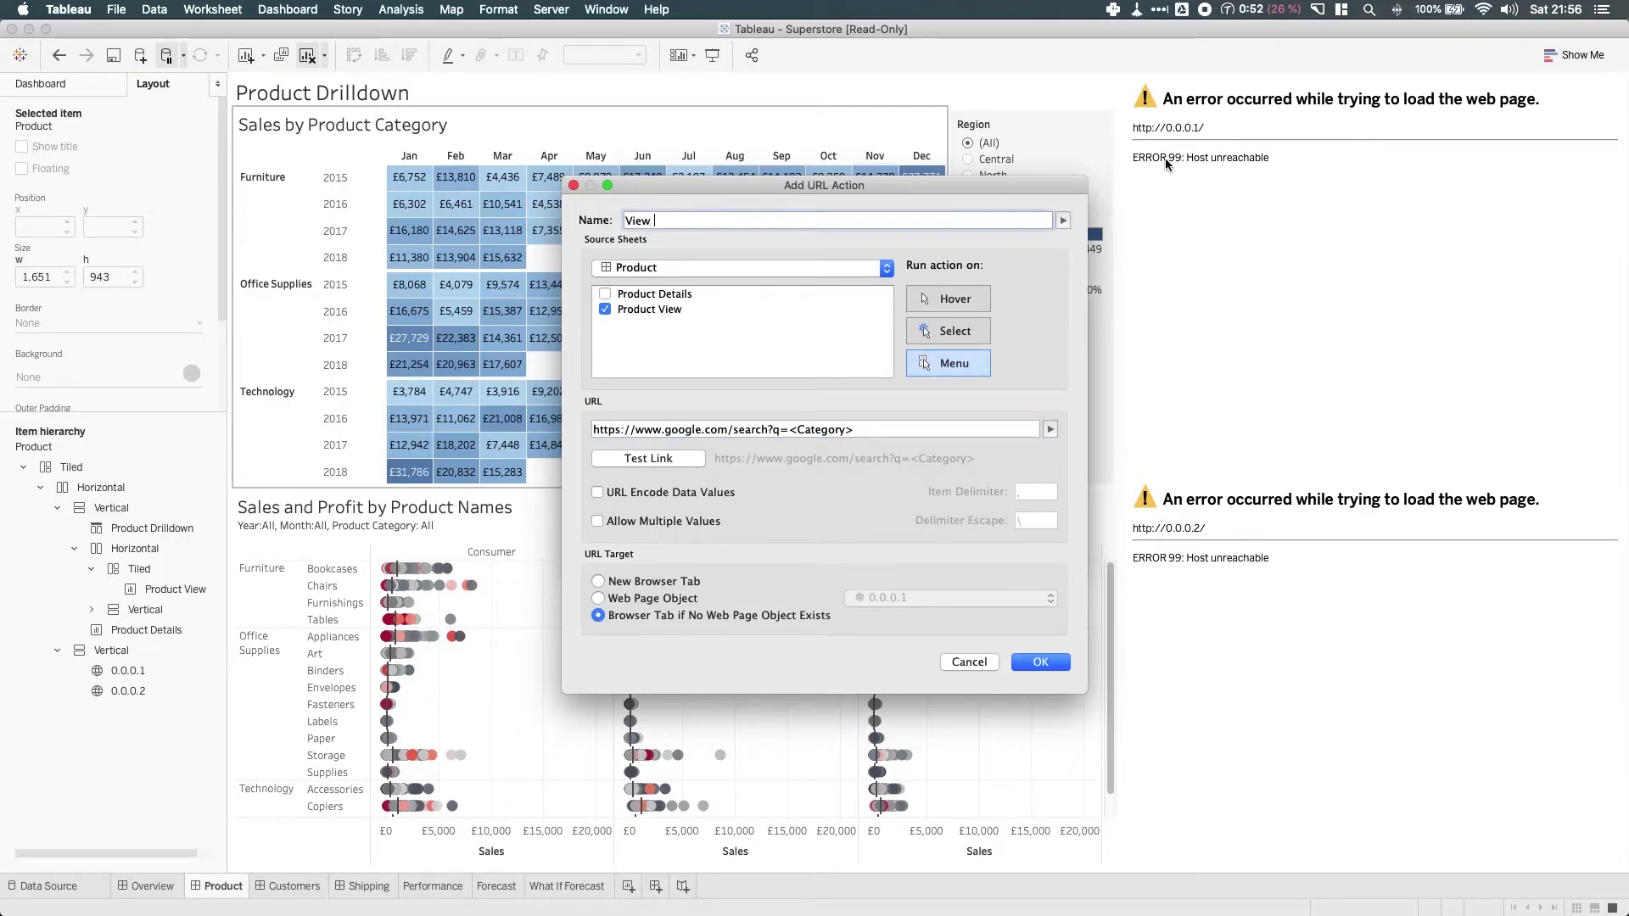
click(1063, 221)
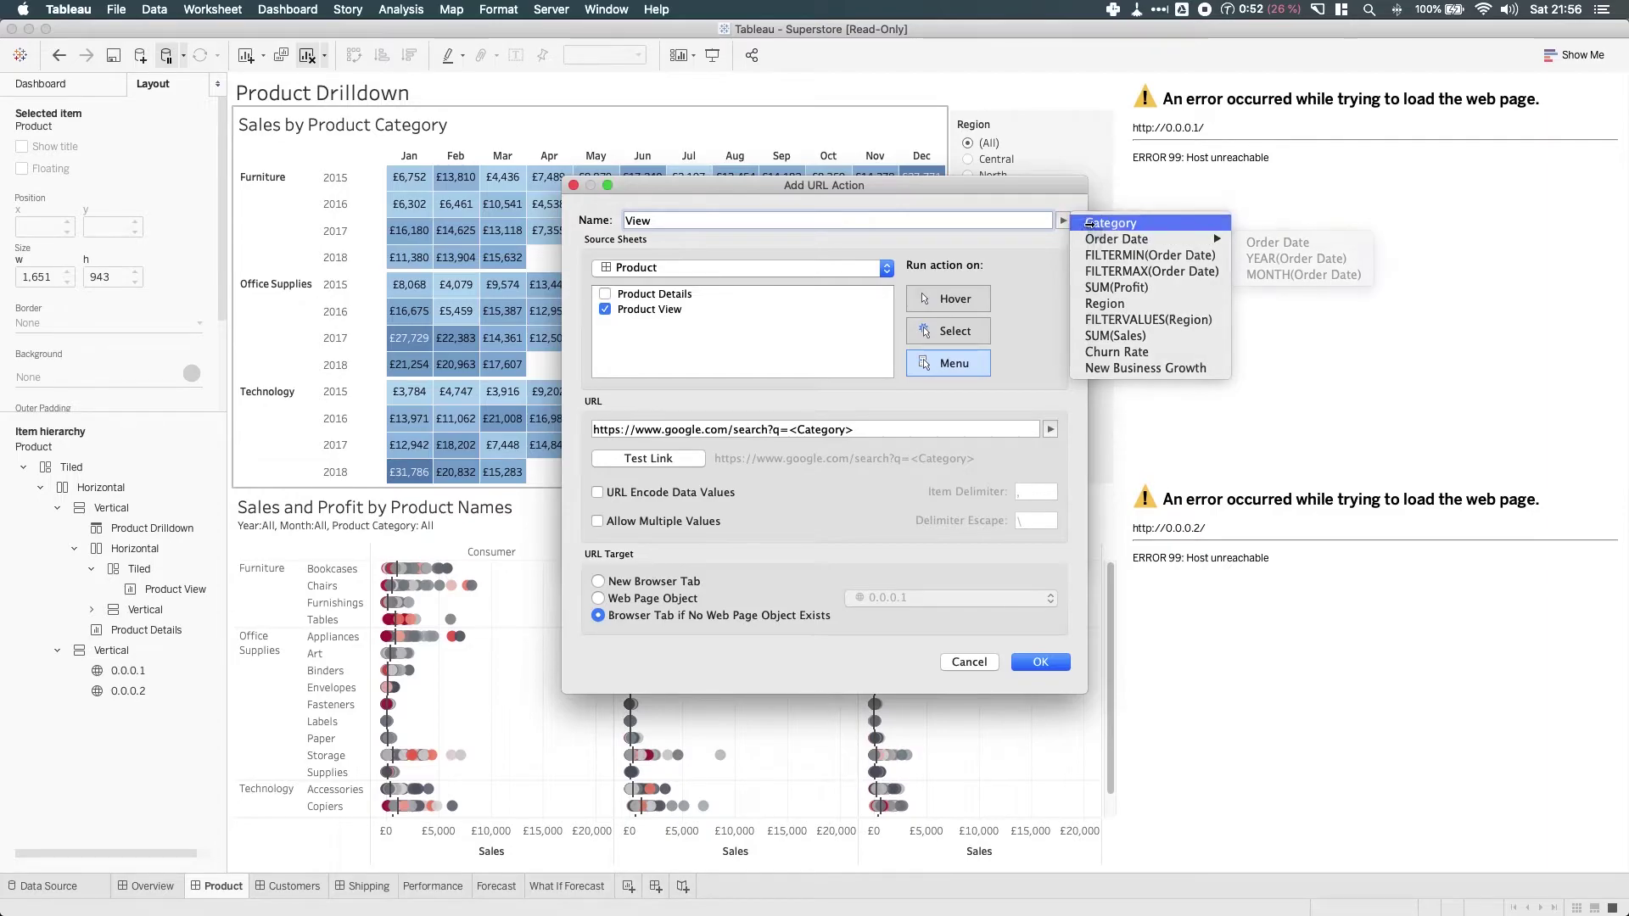
click(1088, 223)
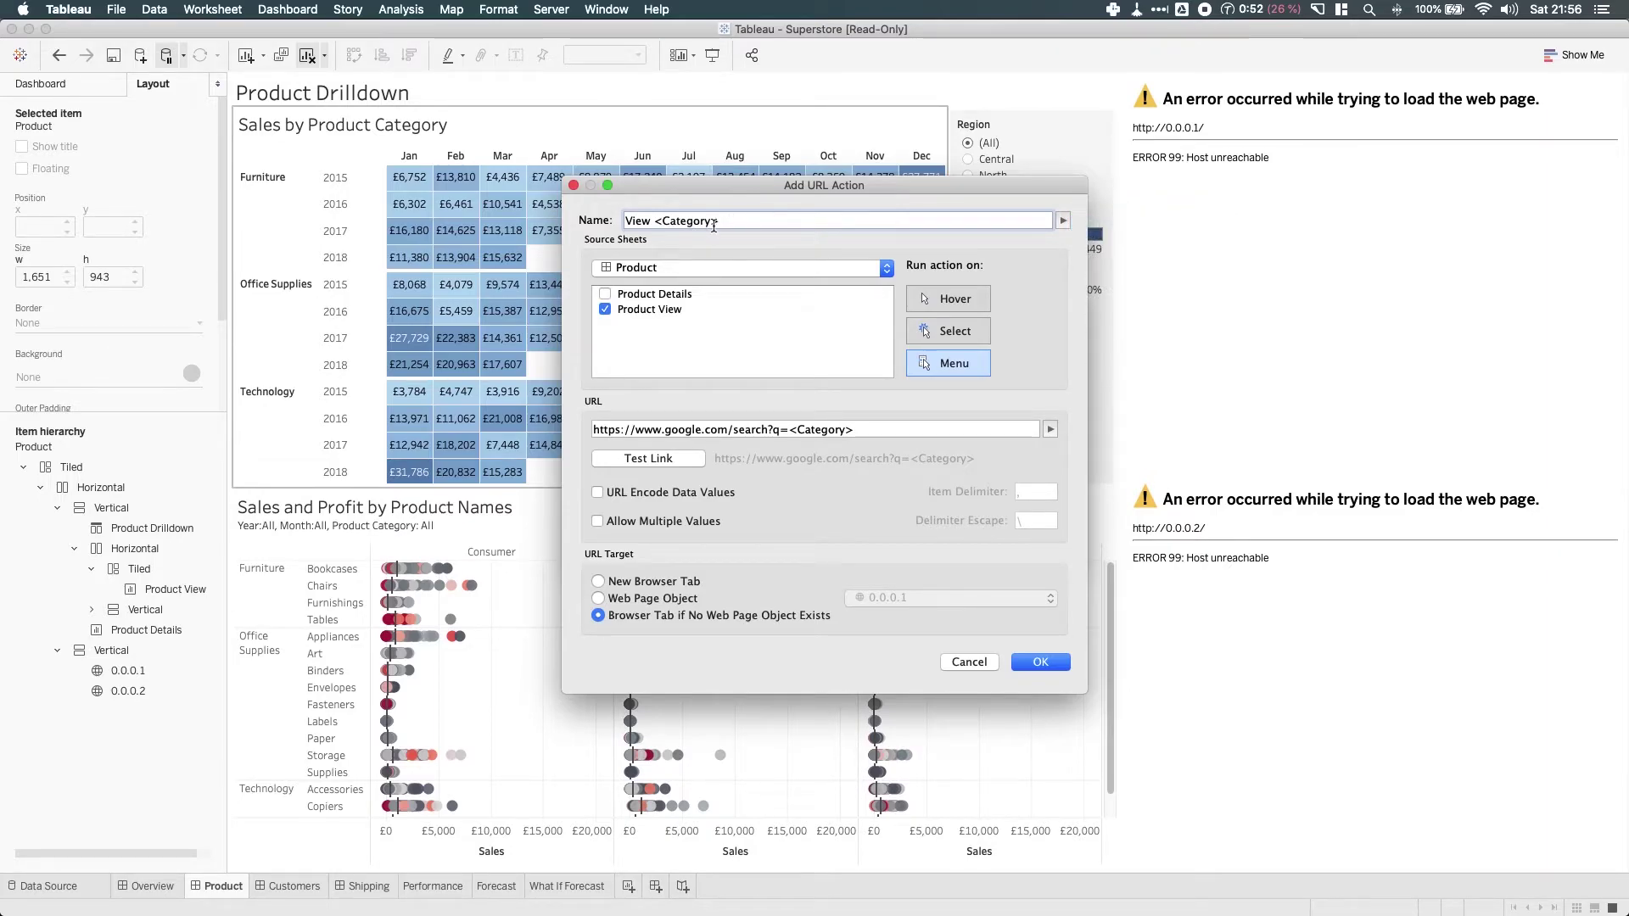
text(on Google)
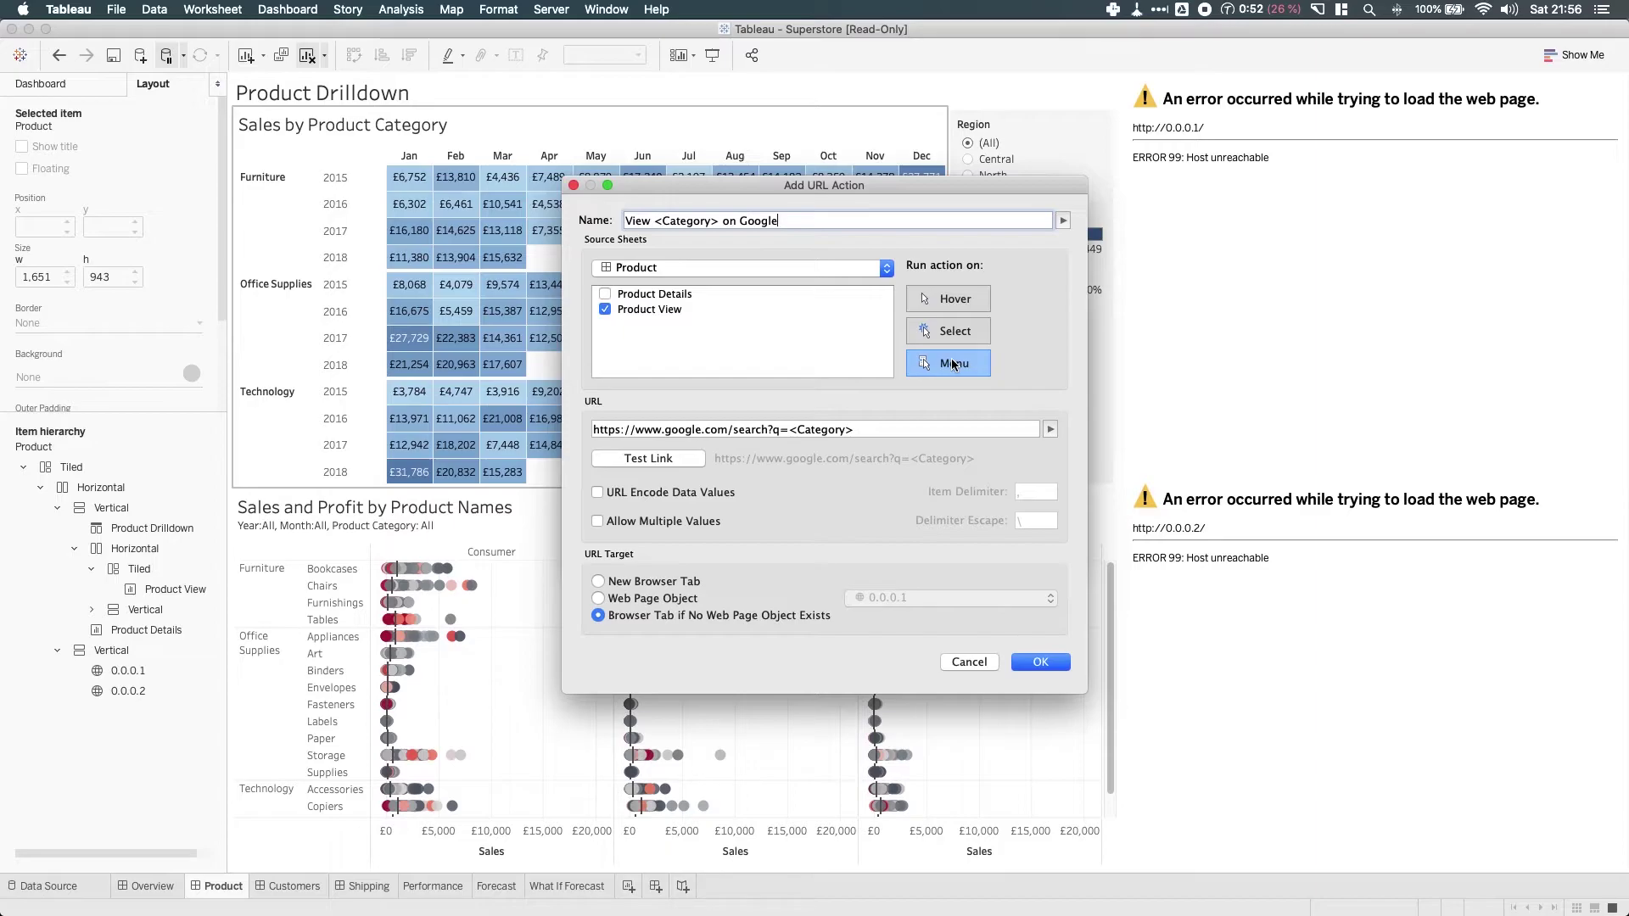
Run it from Menu, target Web Page Object 0.0.0.1, and save the action
click(952, 363)
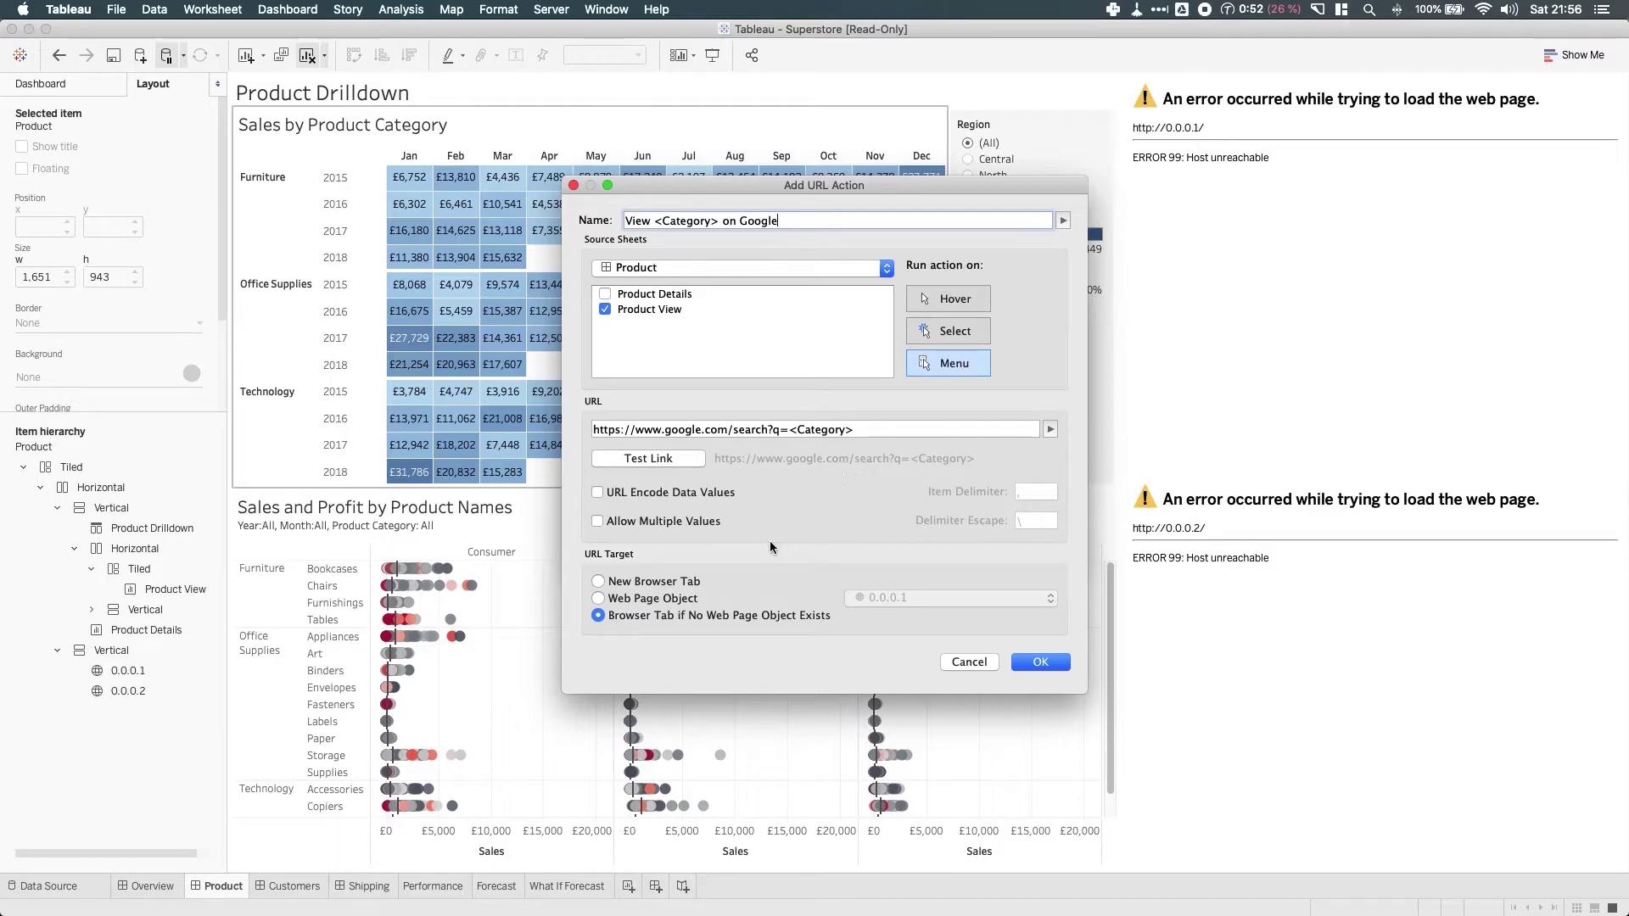
click(617, 599)
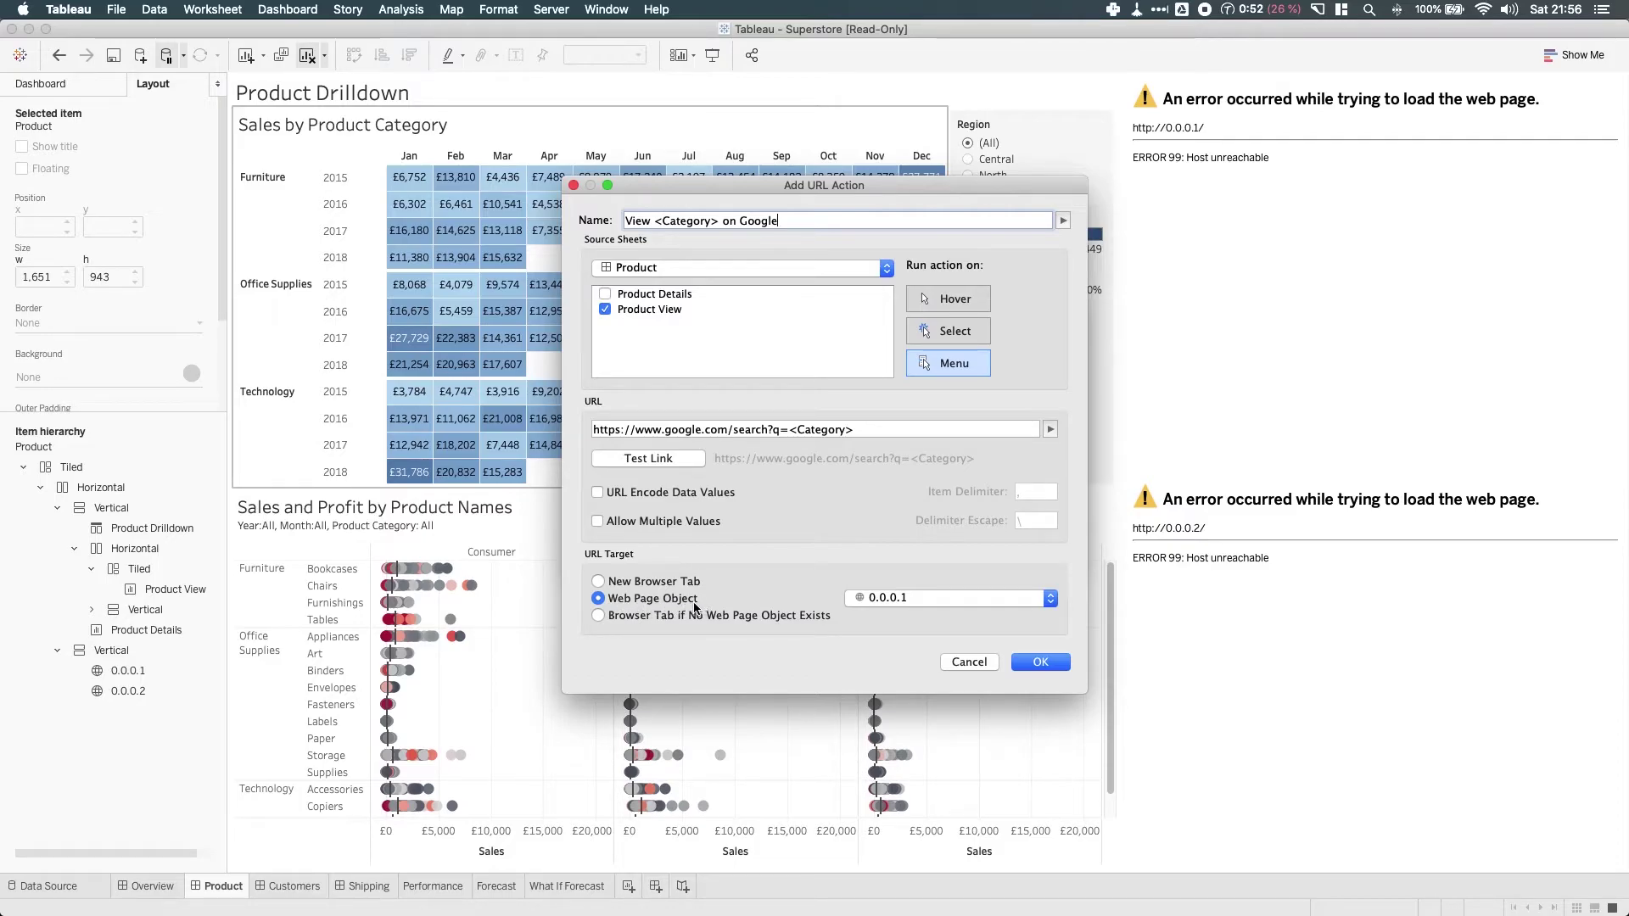
click(925, 597)
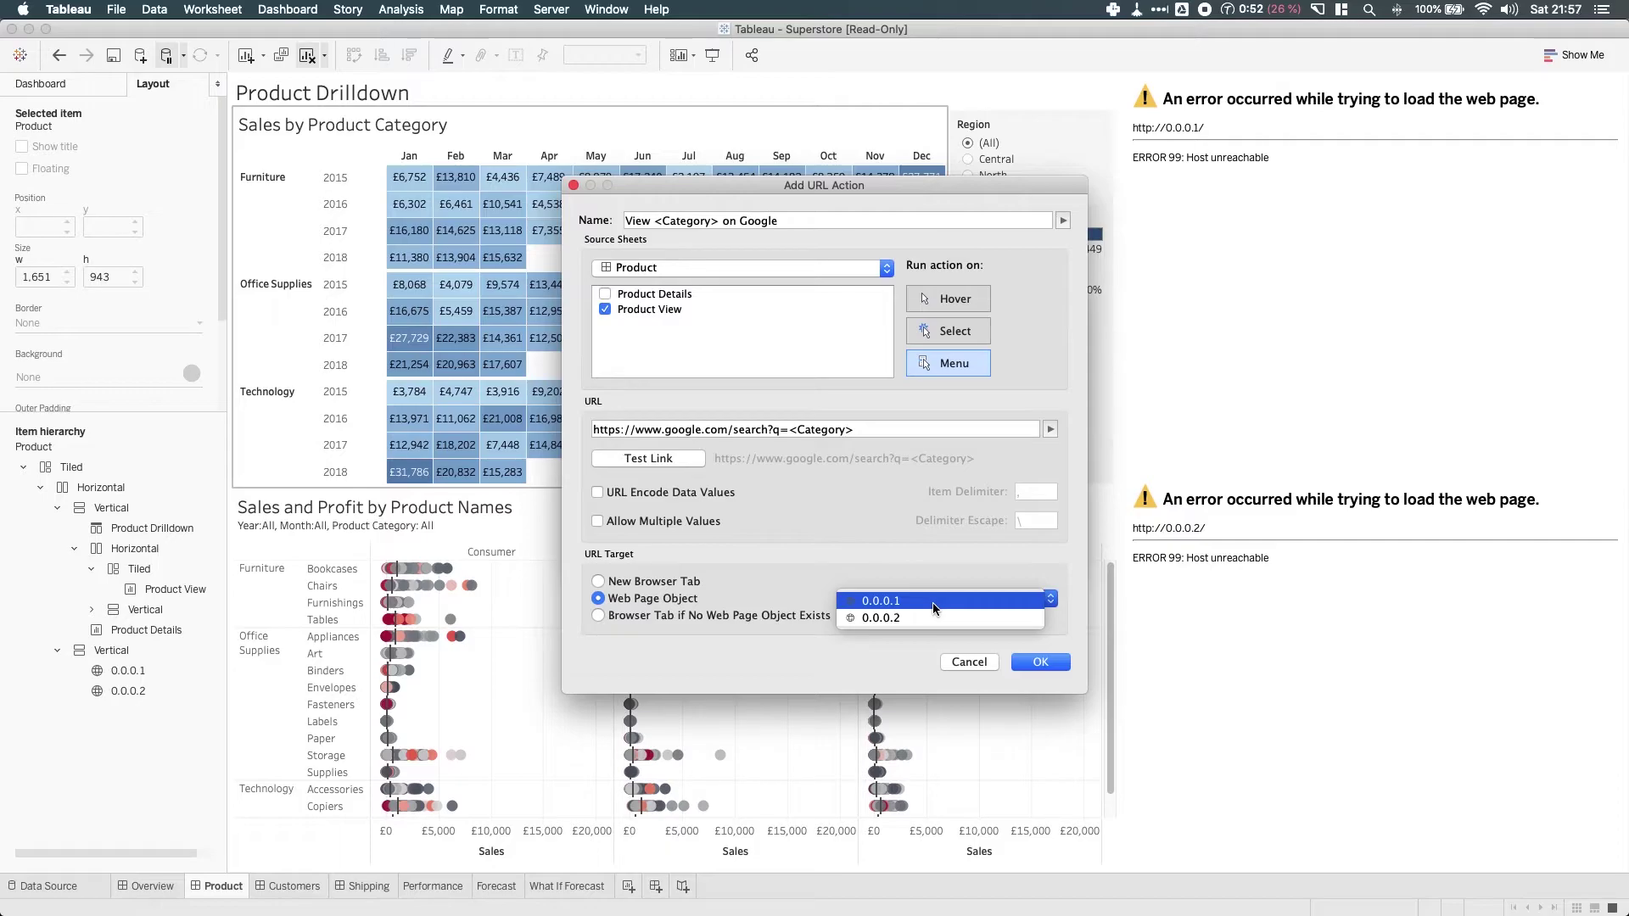
click(934, 602)
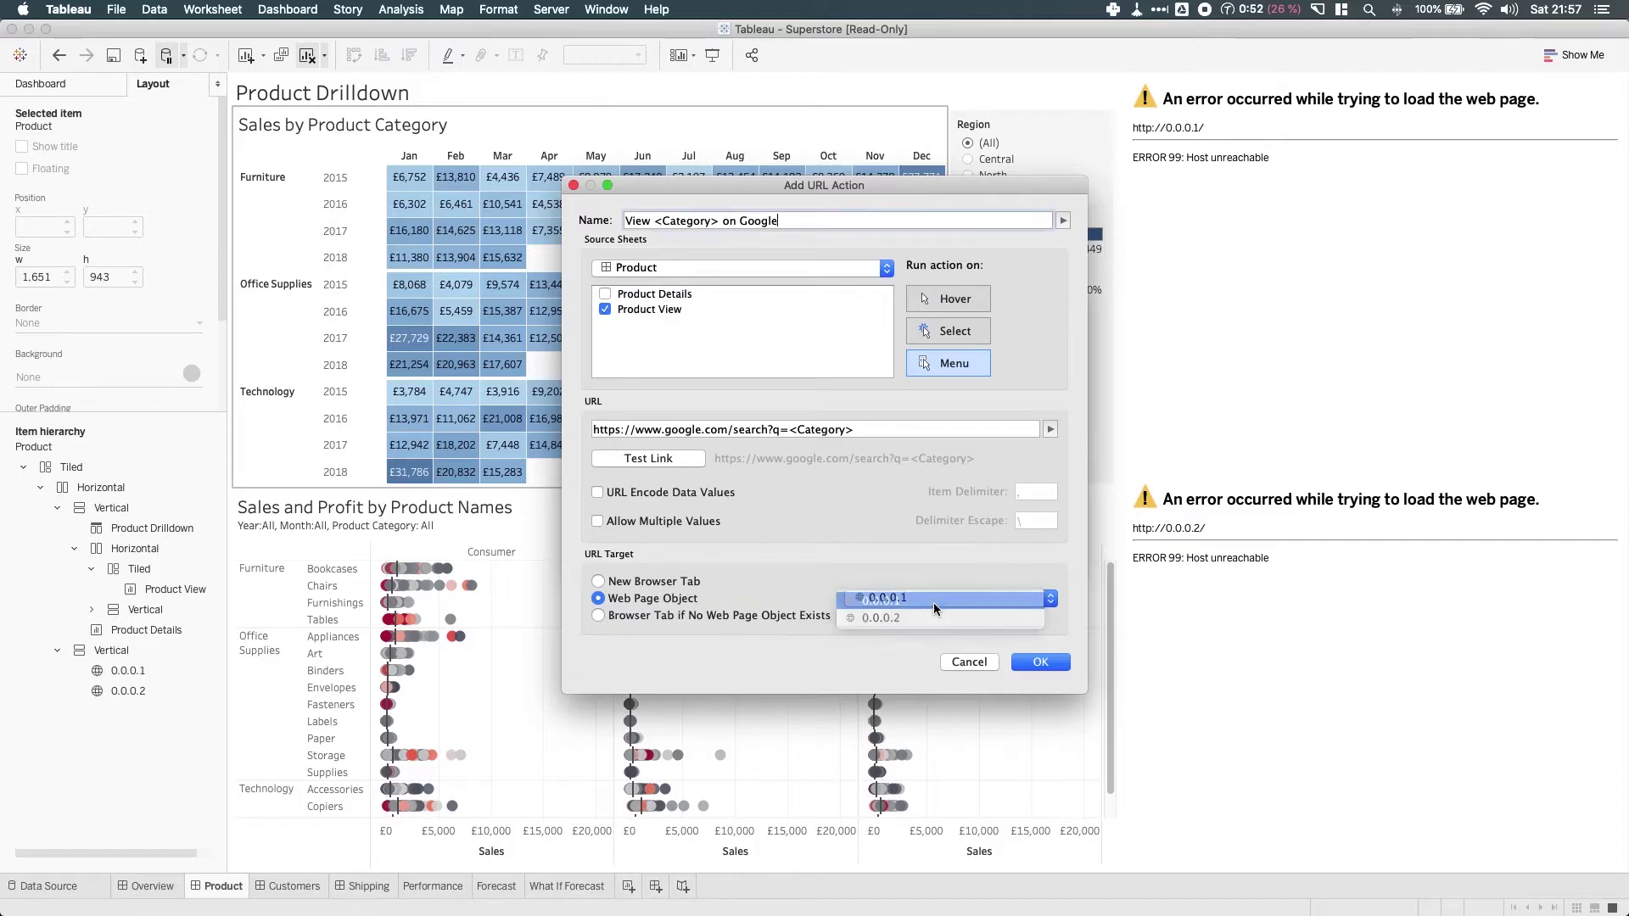
click(1043, 661)
Add a second URL action named 'View <Sub-Category>' with Product Details as its only source sheet
click(653, 492)
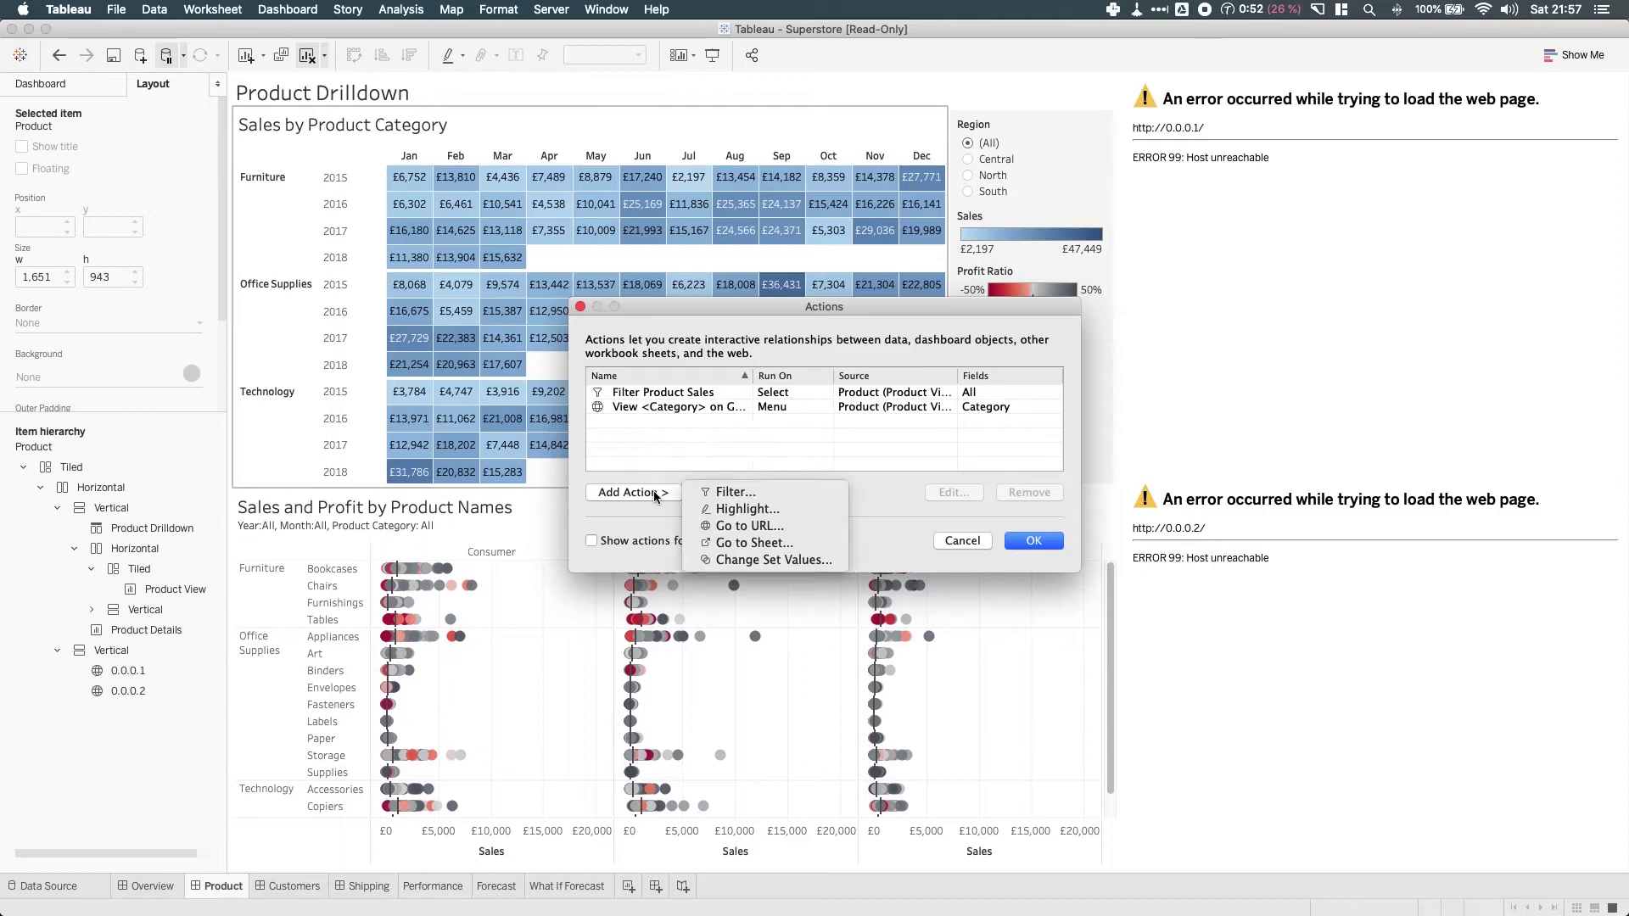
click(761, 524)
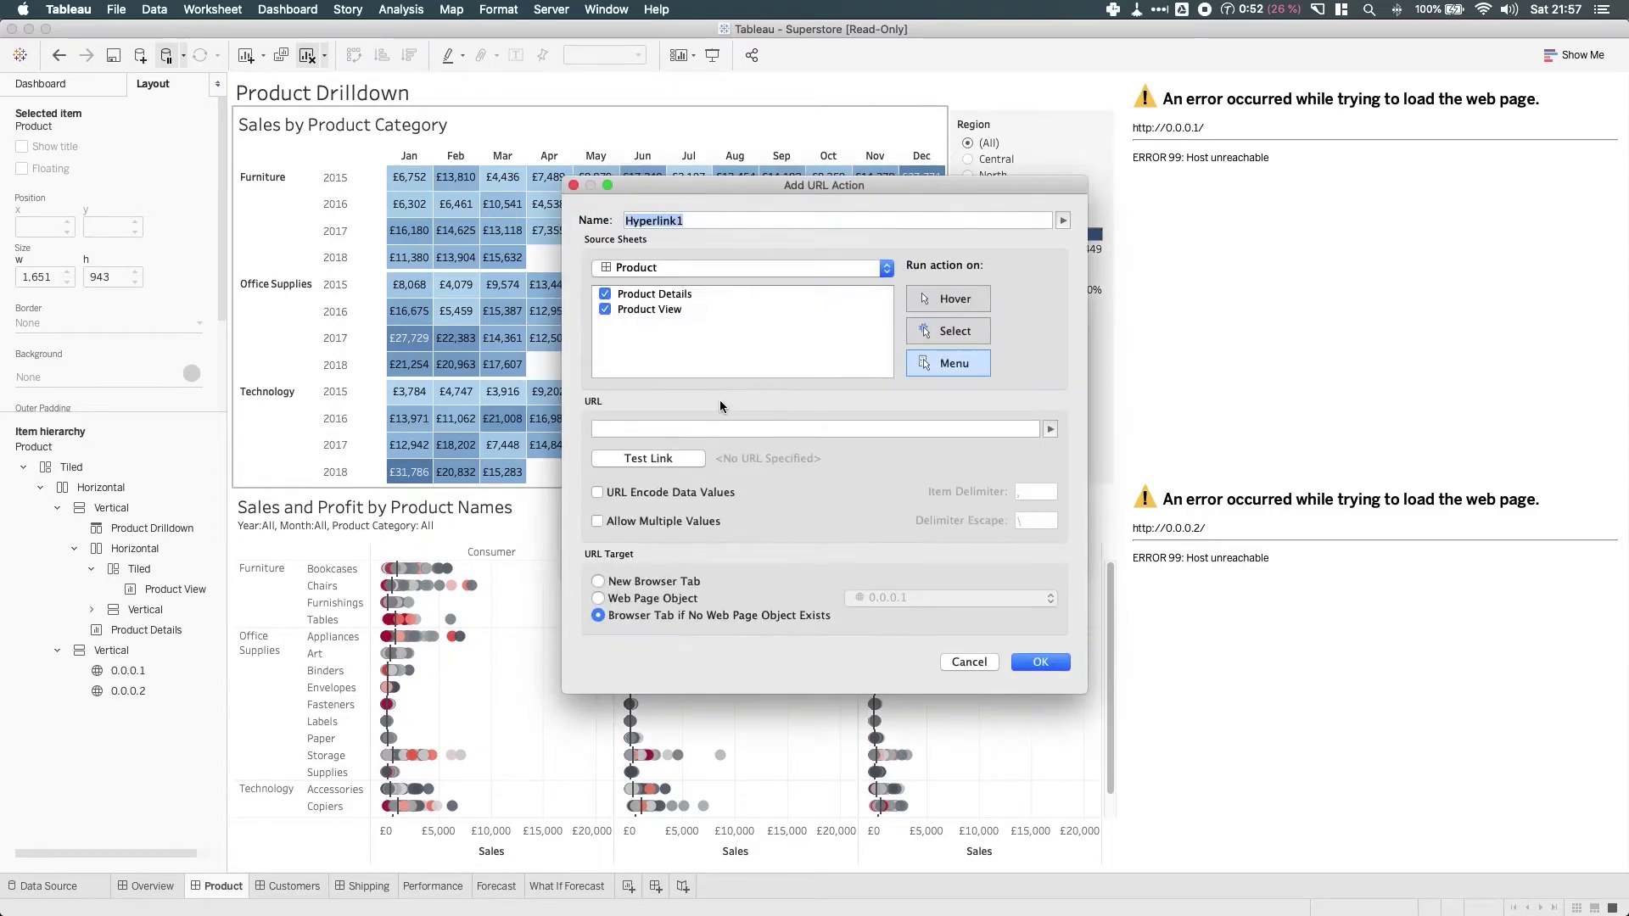
click(605, 294)
double_click(717, 221)
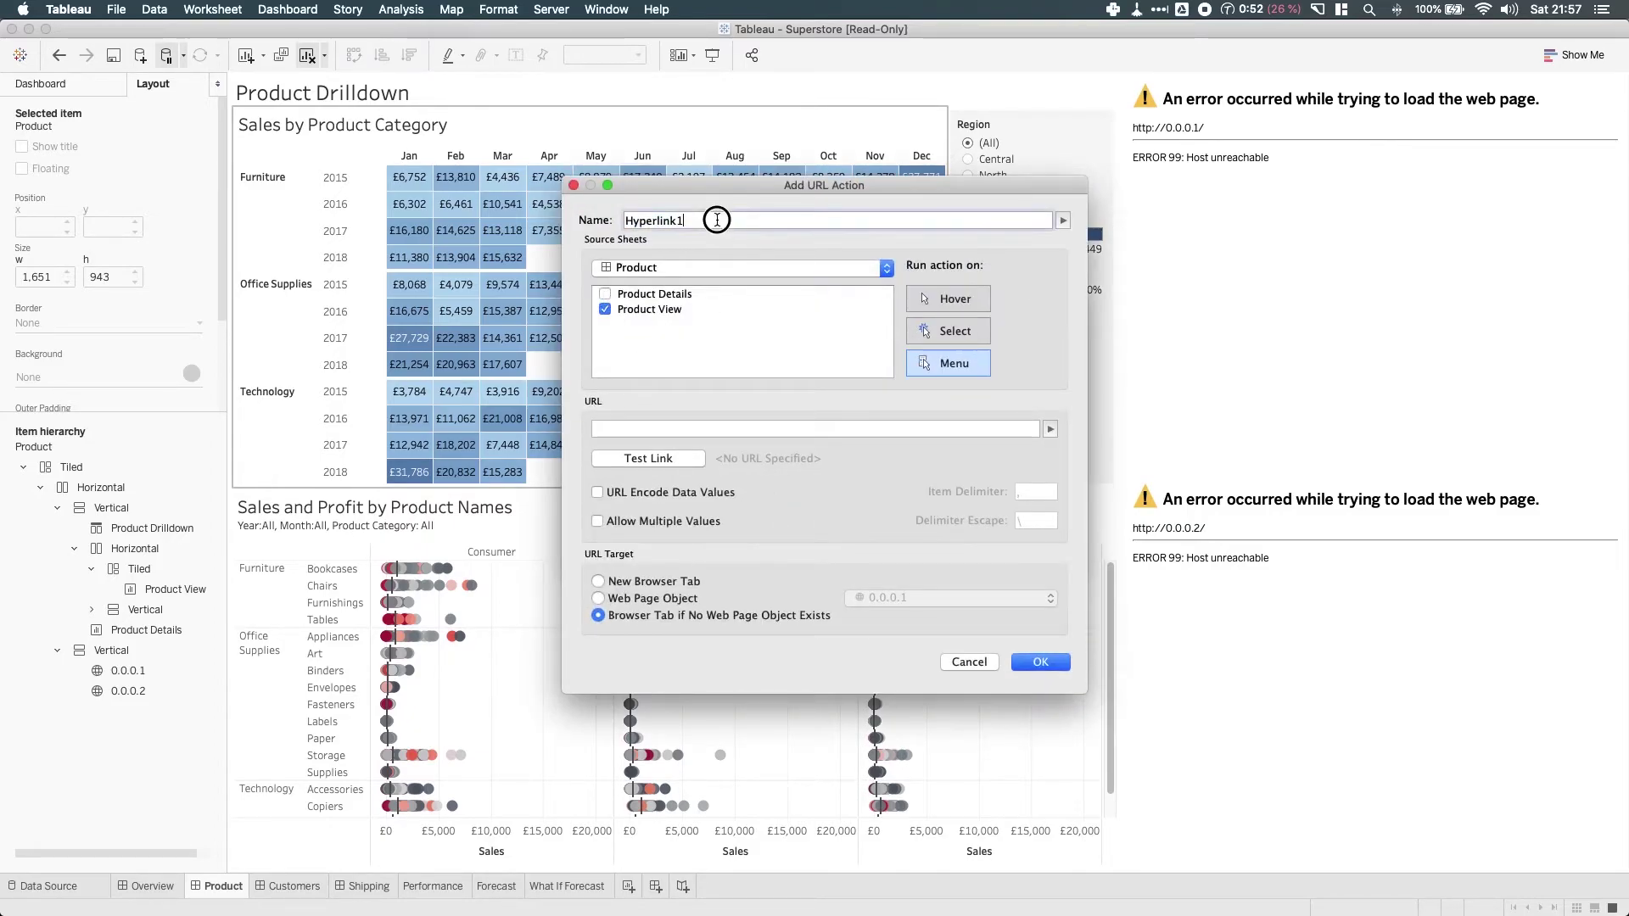
text(View)
click(1063, 222)
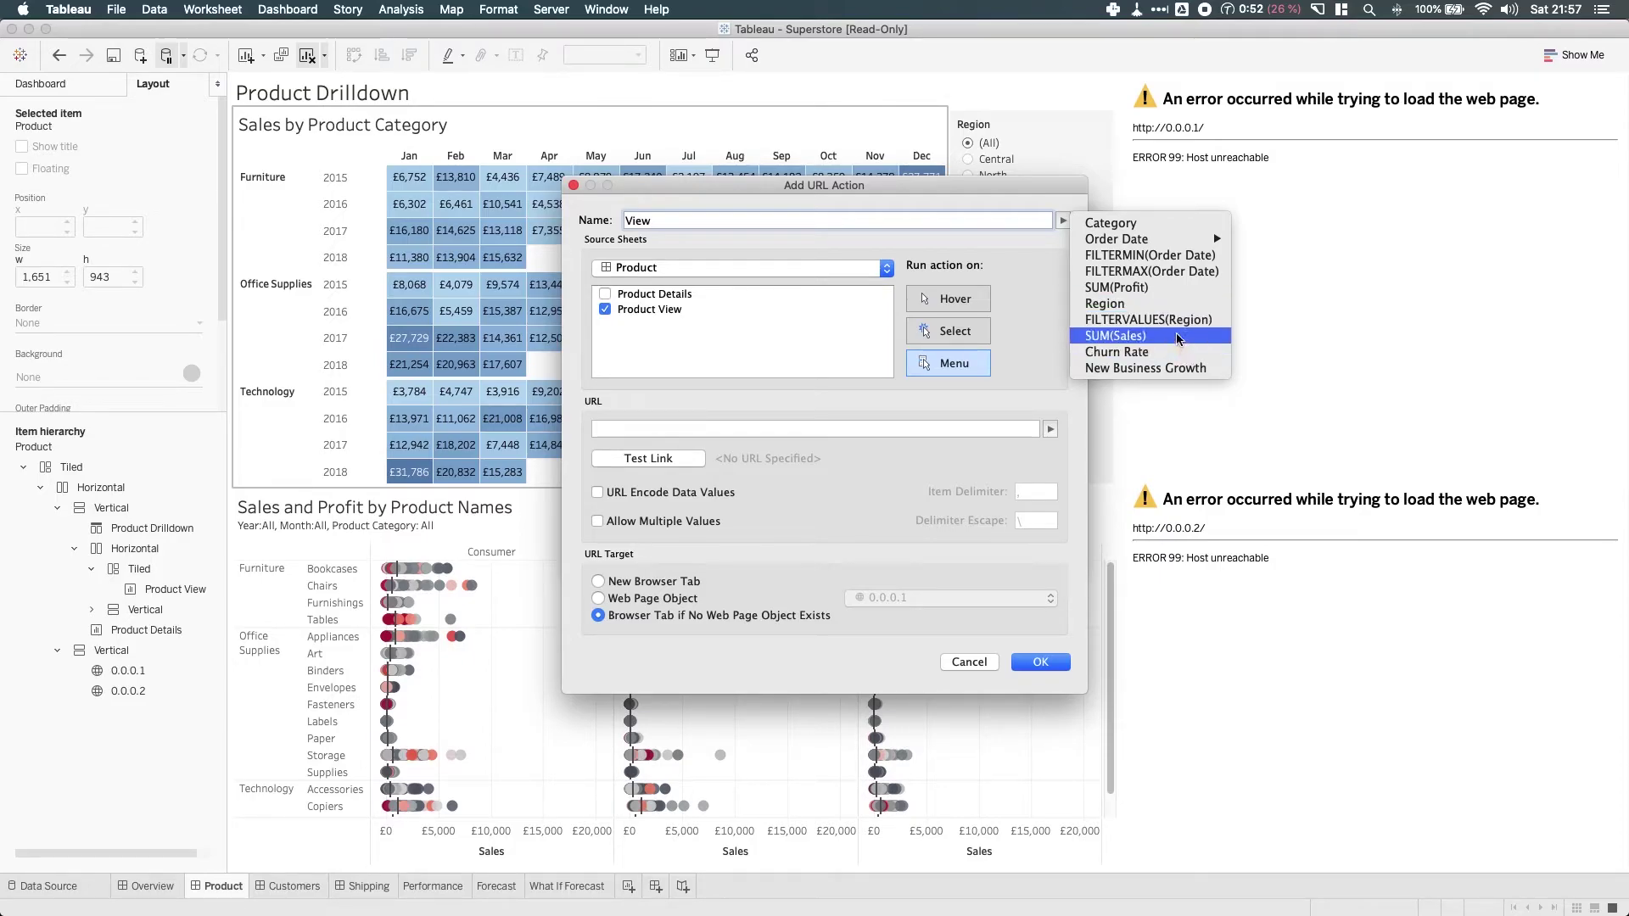
click(835, 350)
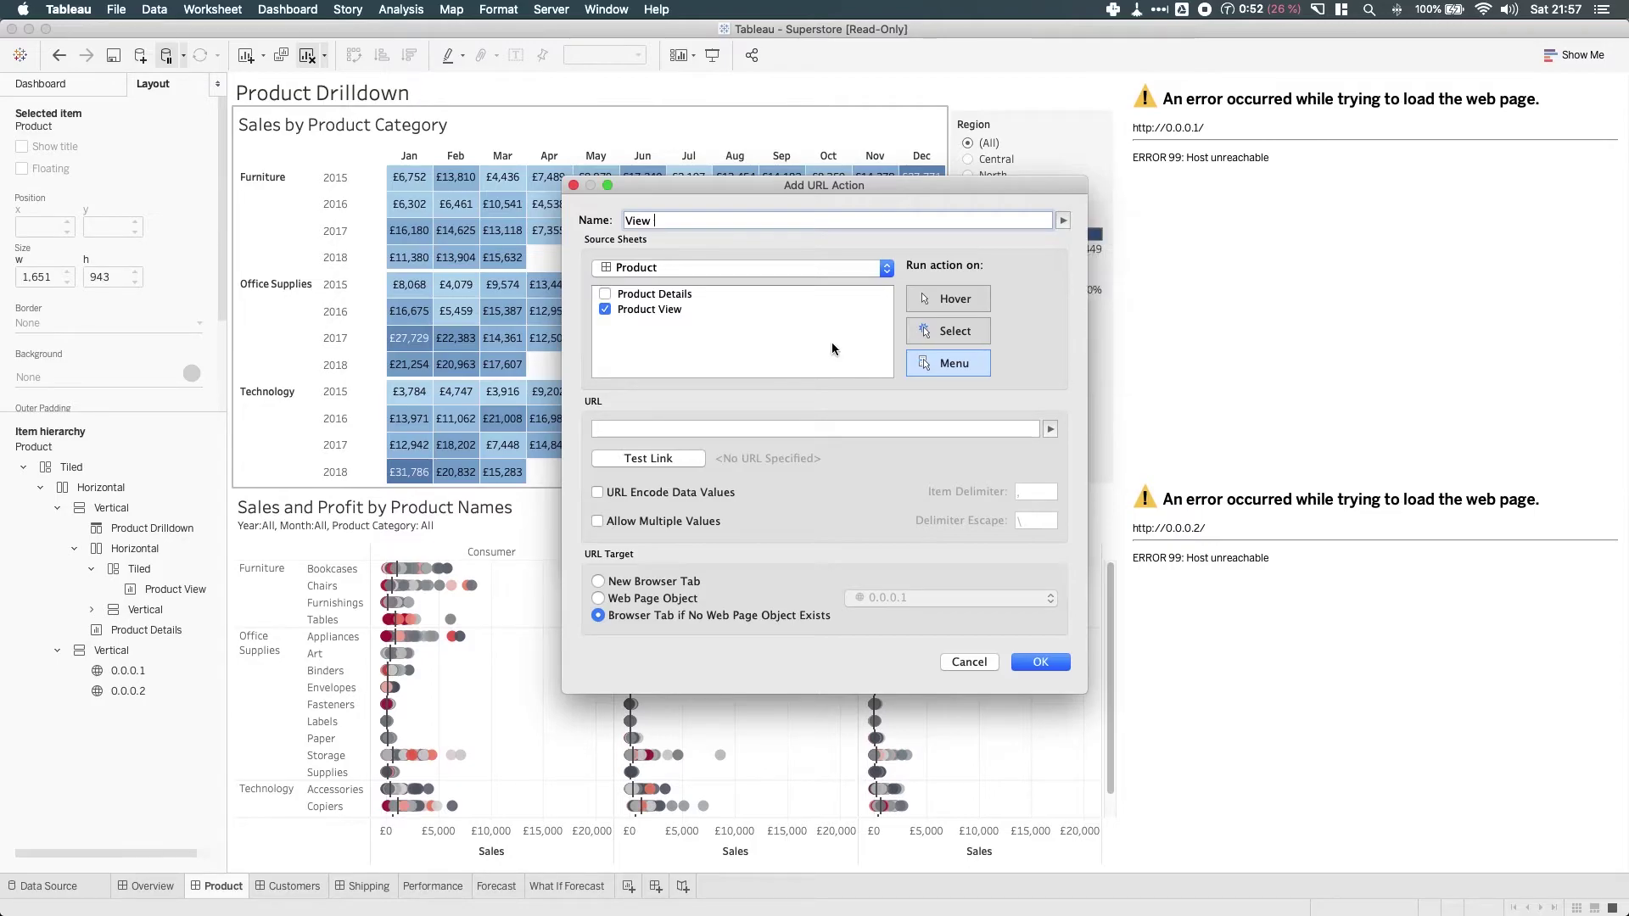
click(605, 309)
click(605, 294)
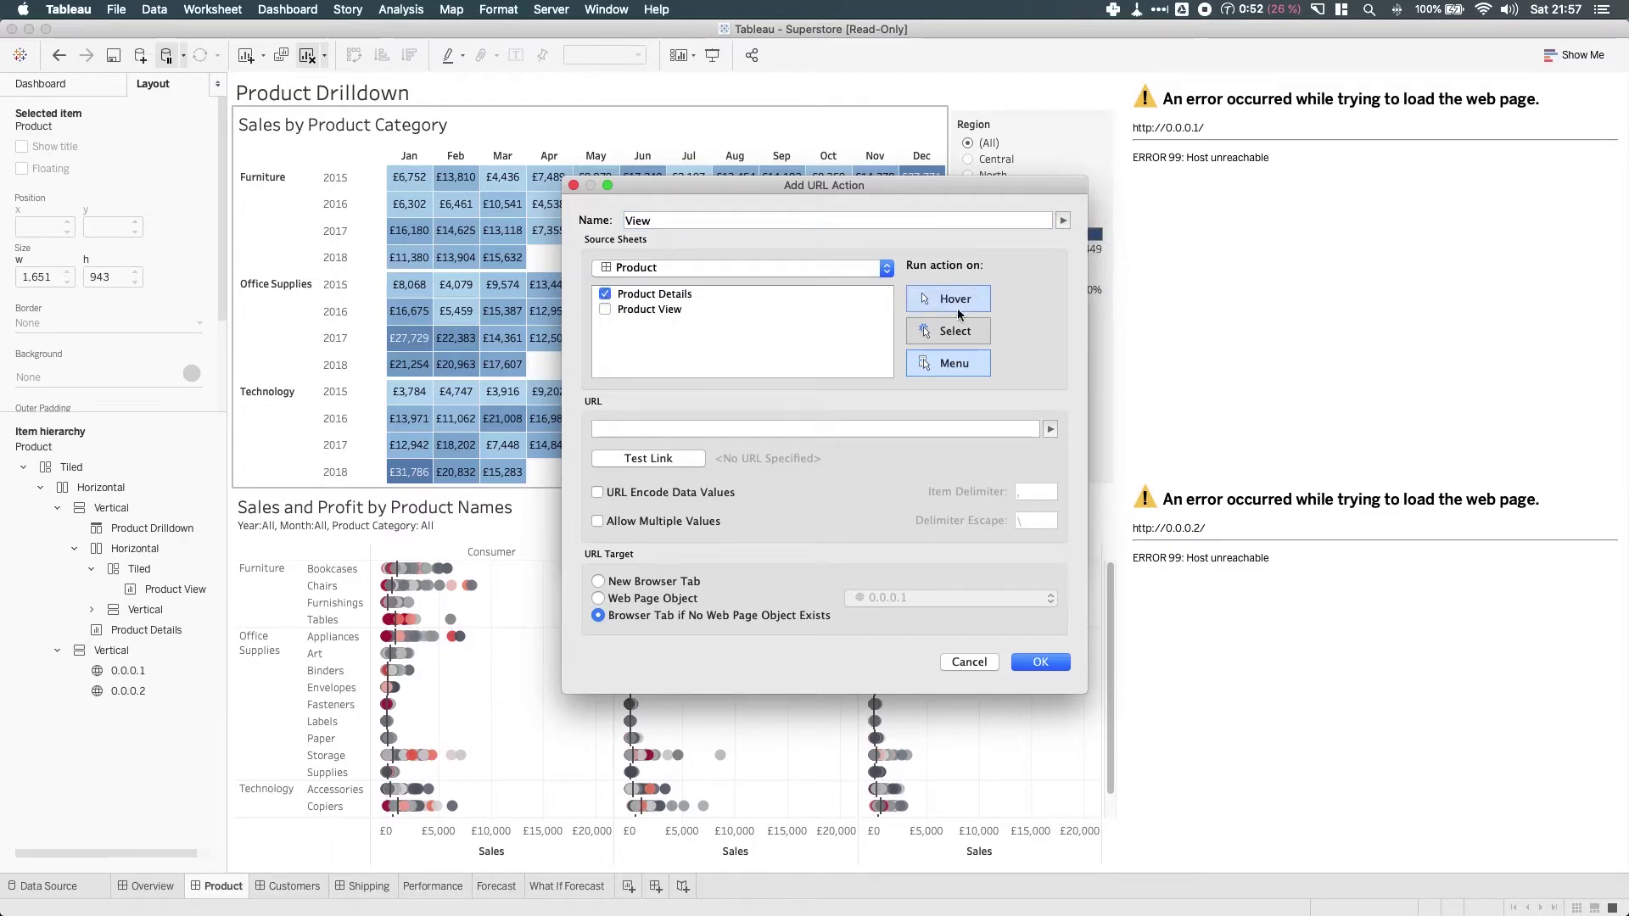
click(1063, 221)
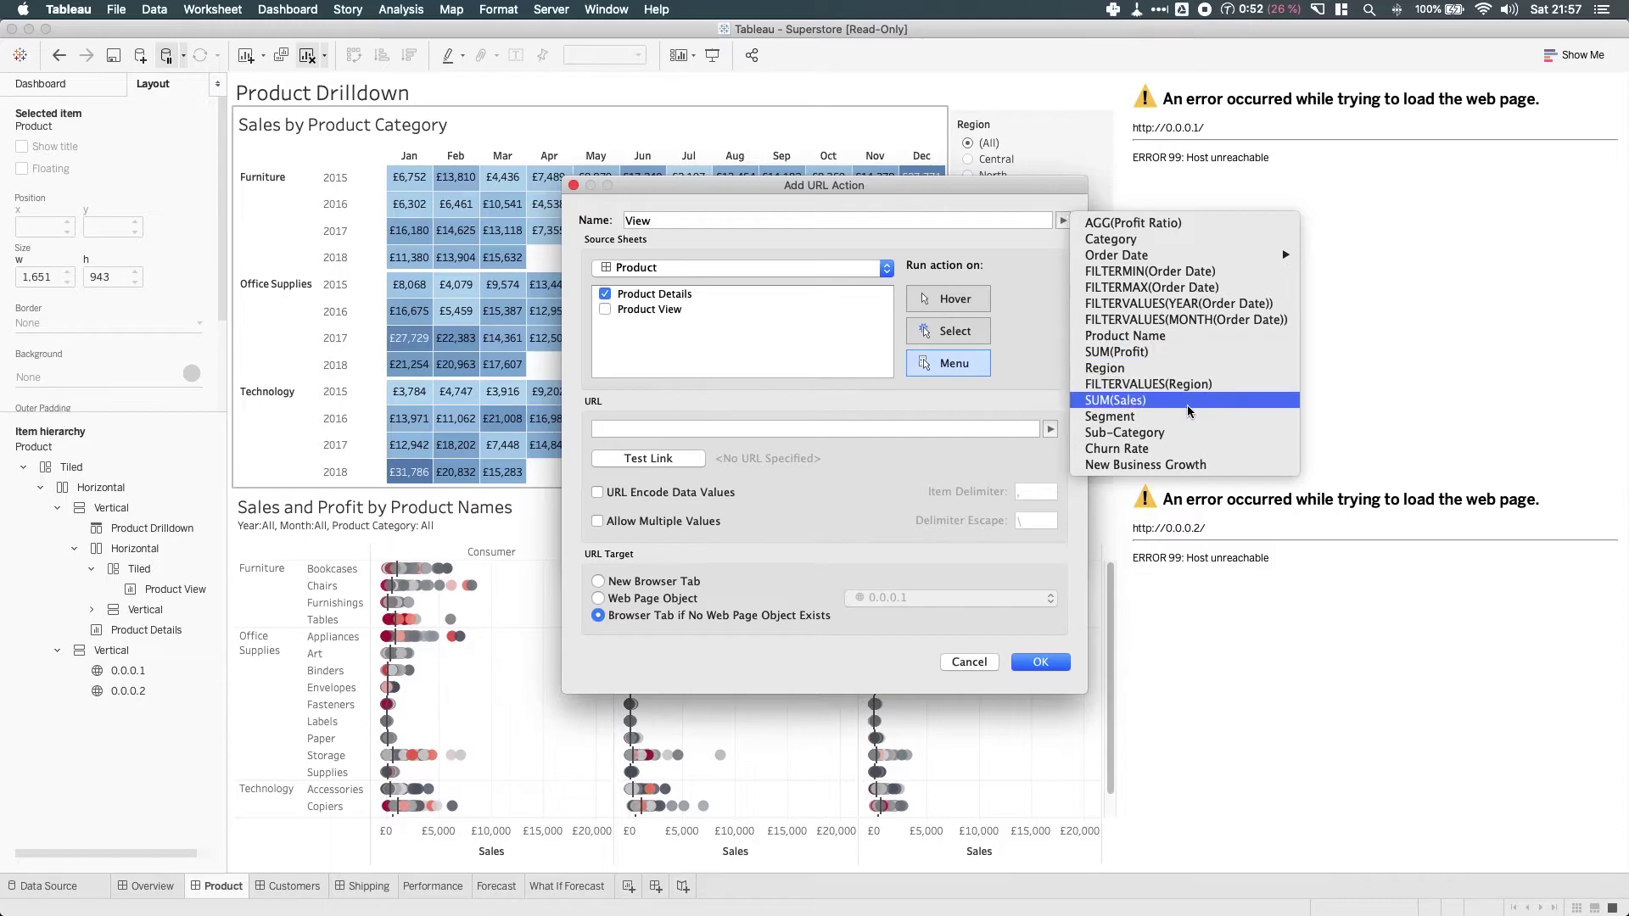
click(1124, 433)
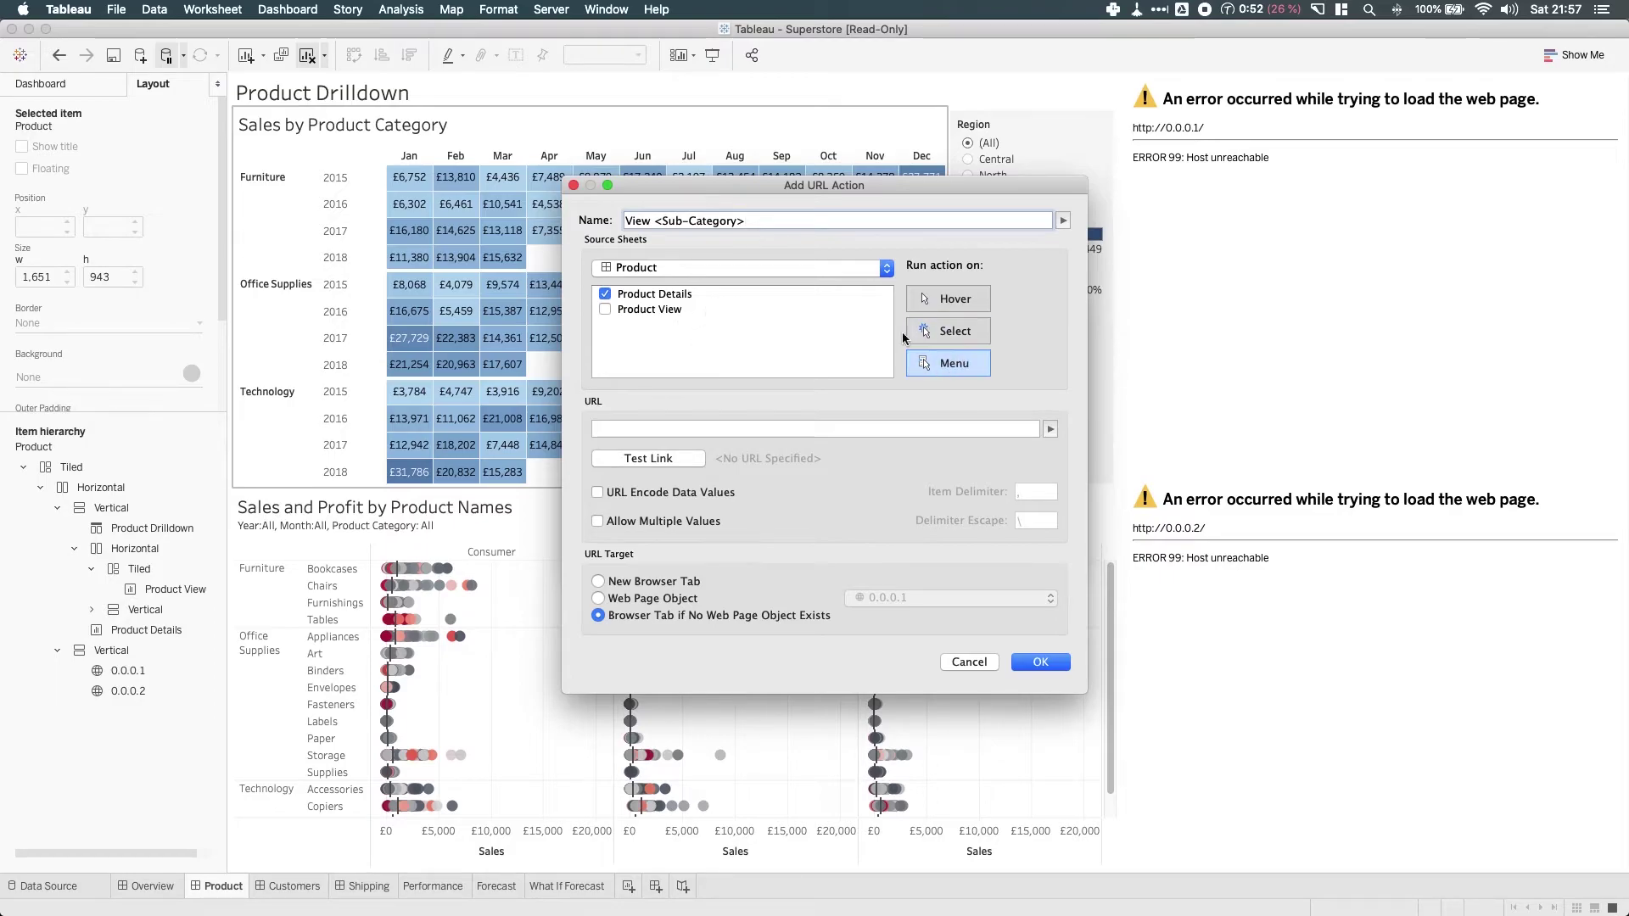
Set its URL to the Google search with <Sub-Category> replacing furniture
right_click(660, 430)
click(686, 514)
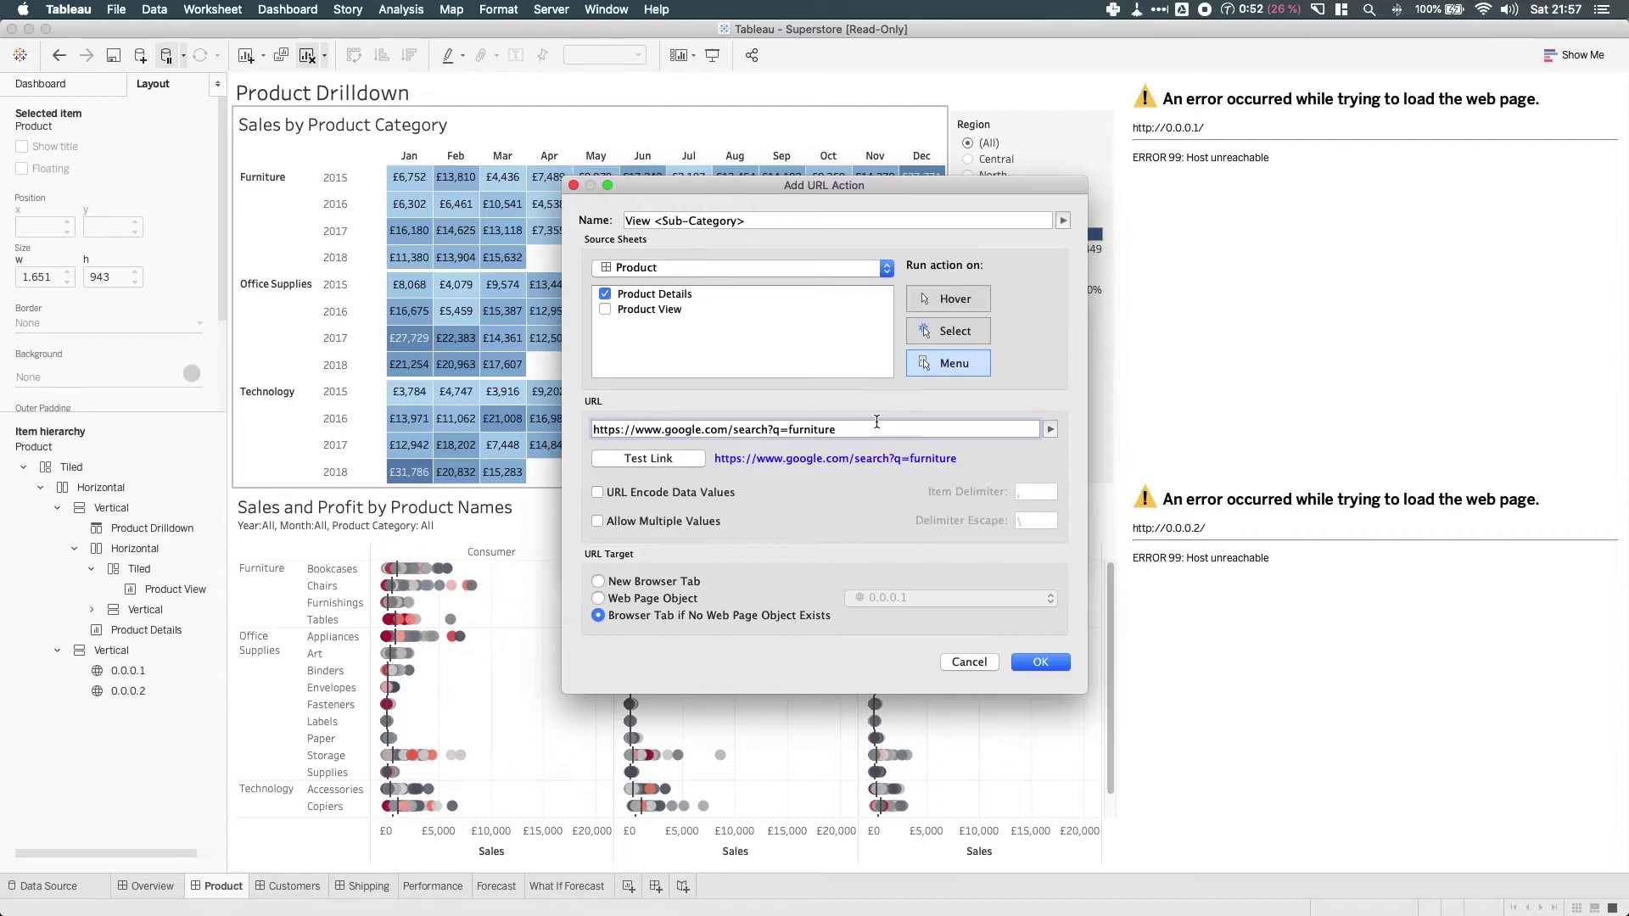
drag(840, 429, 789, 430)
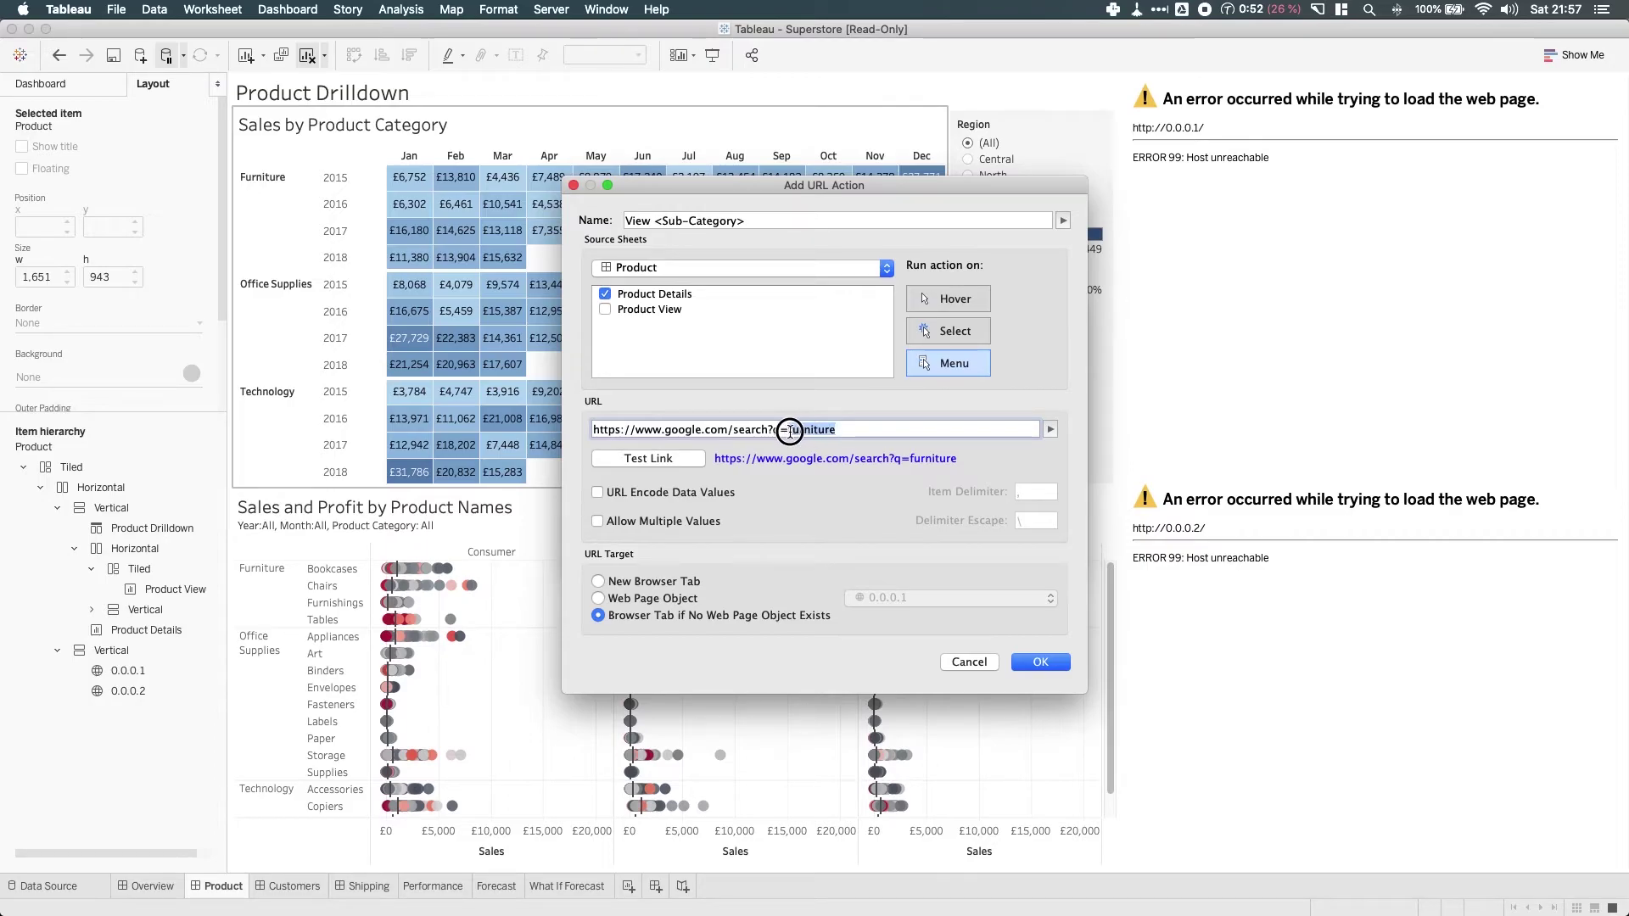
click(1050, 430)
click(1170, 641)
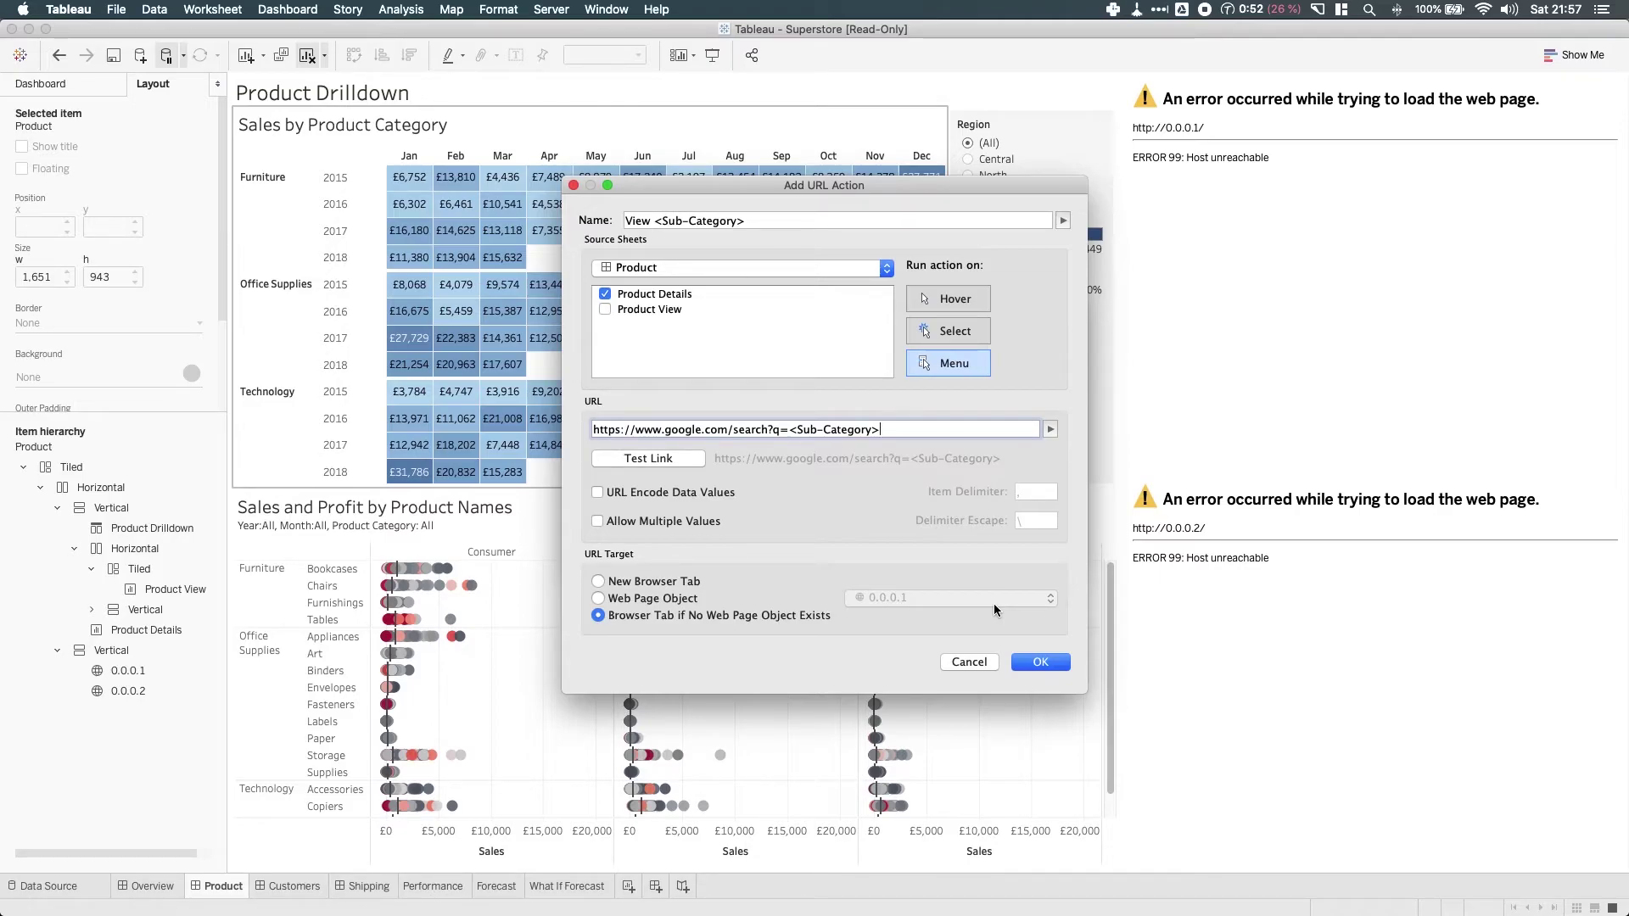
Allow multiple values, target Web Page Object 0.0.0.2, save, and close the Actions list
click(600, 524)
click(598, 598)
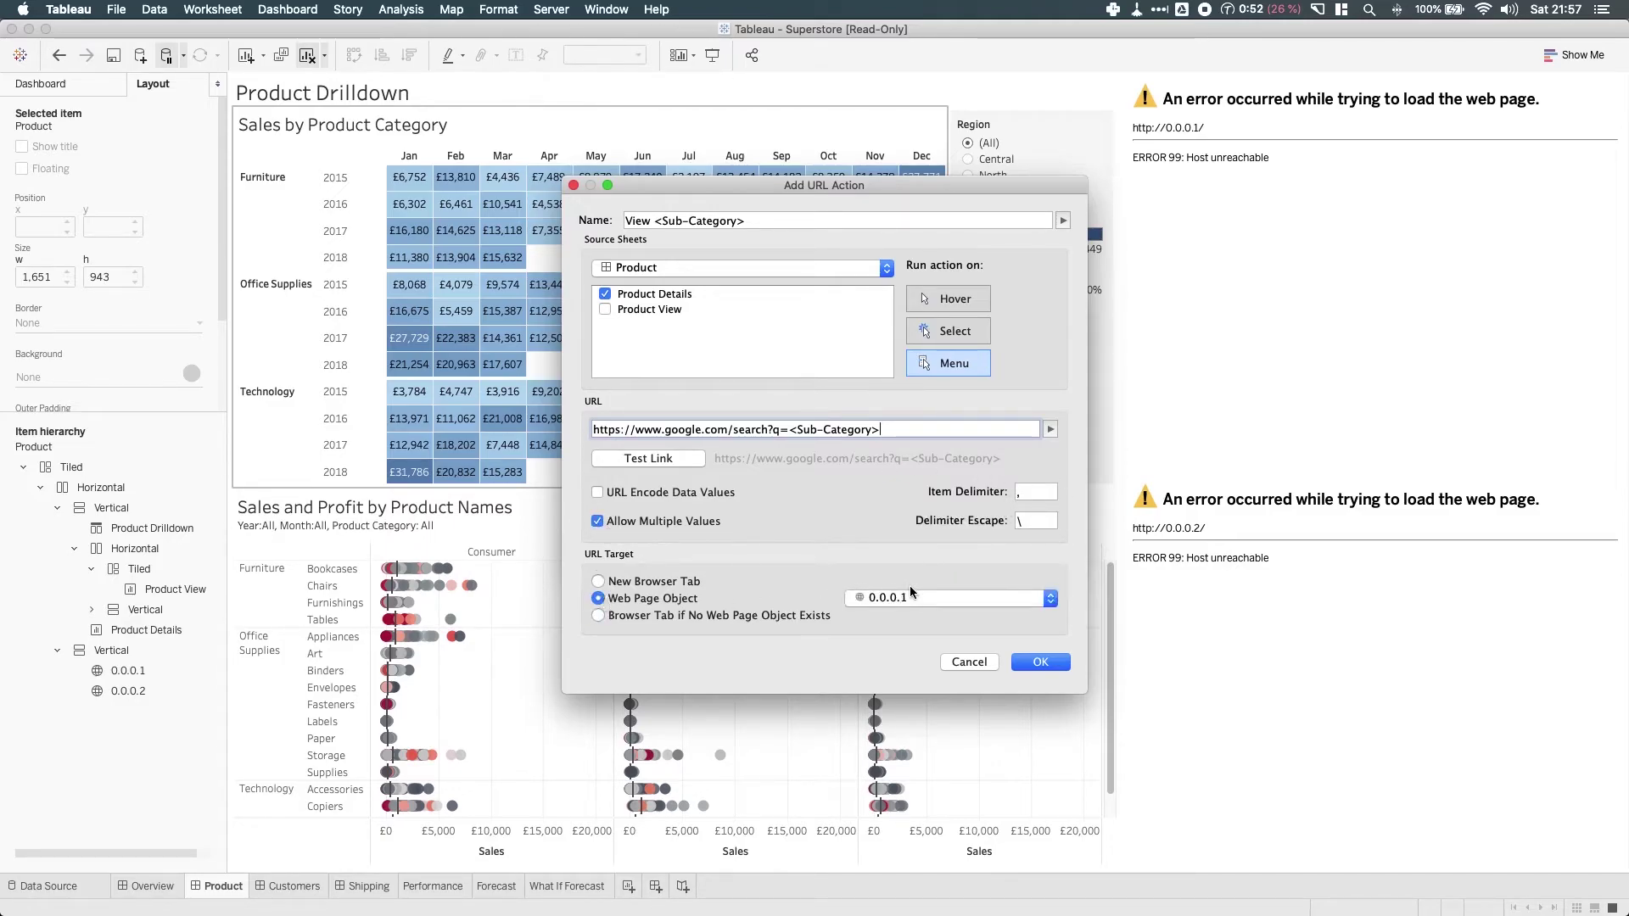
click(911, 598)
click(916, 619)
click(1037, 661)
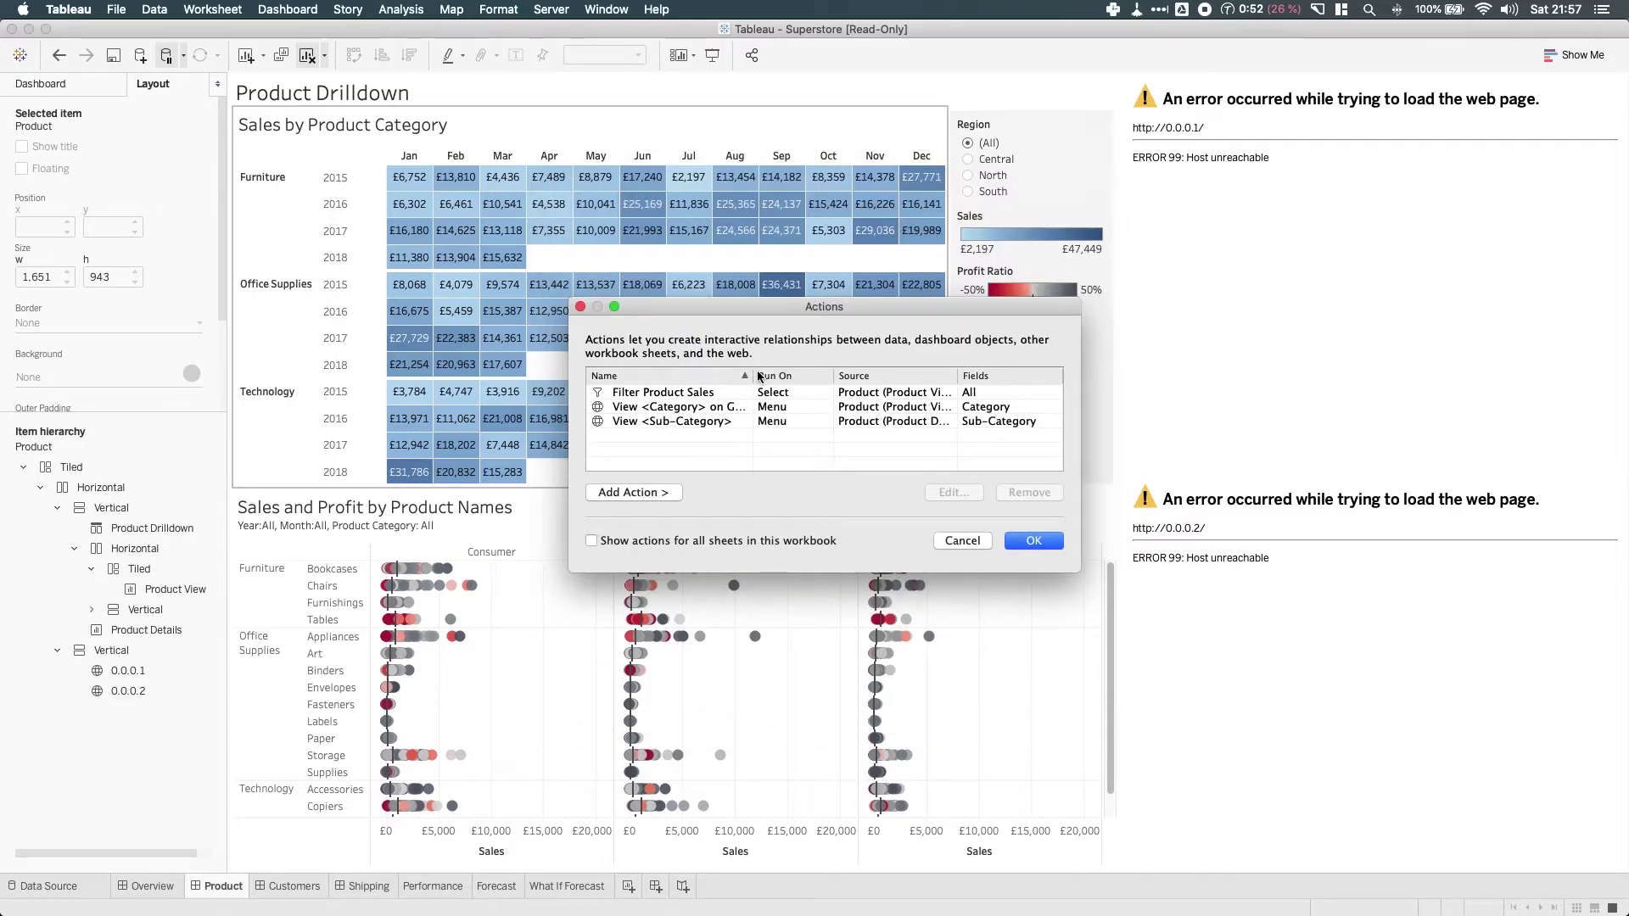
drag(753, 375, 796, 375)
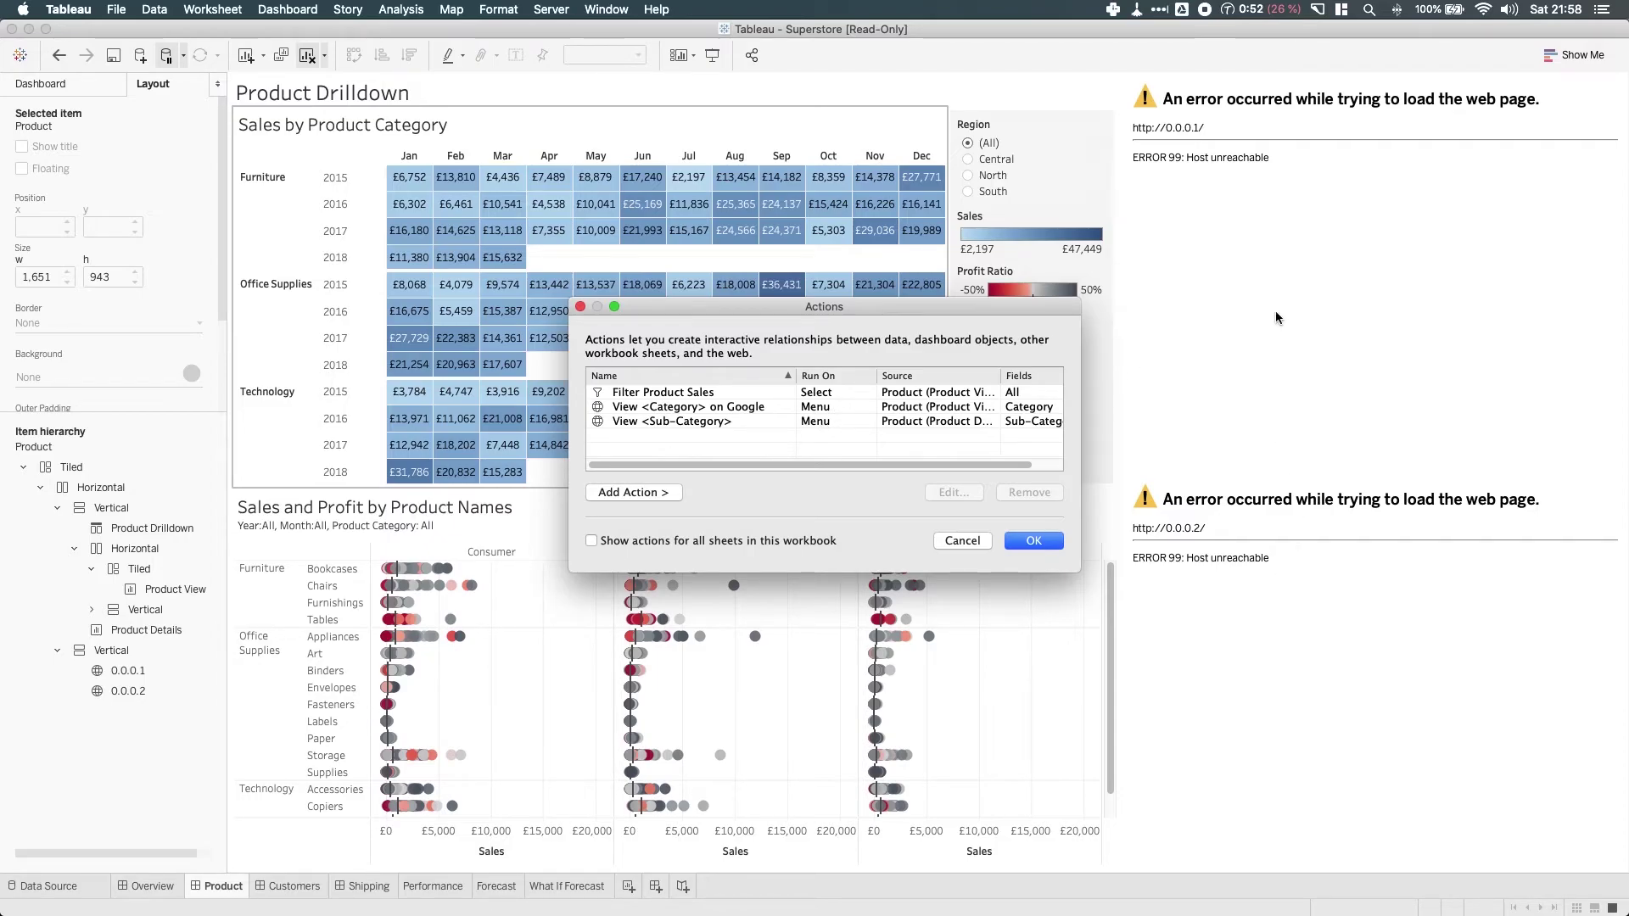
click(1045, 543)
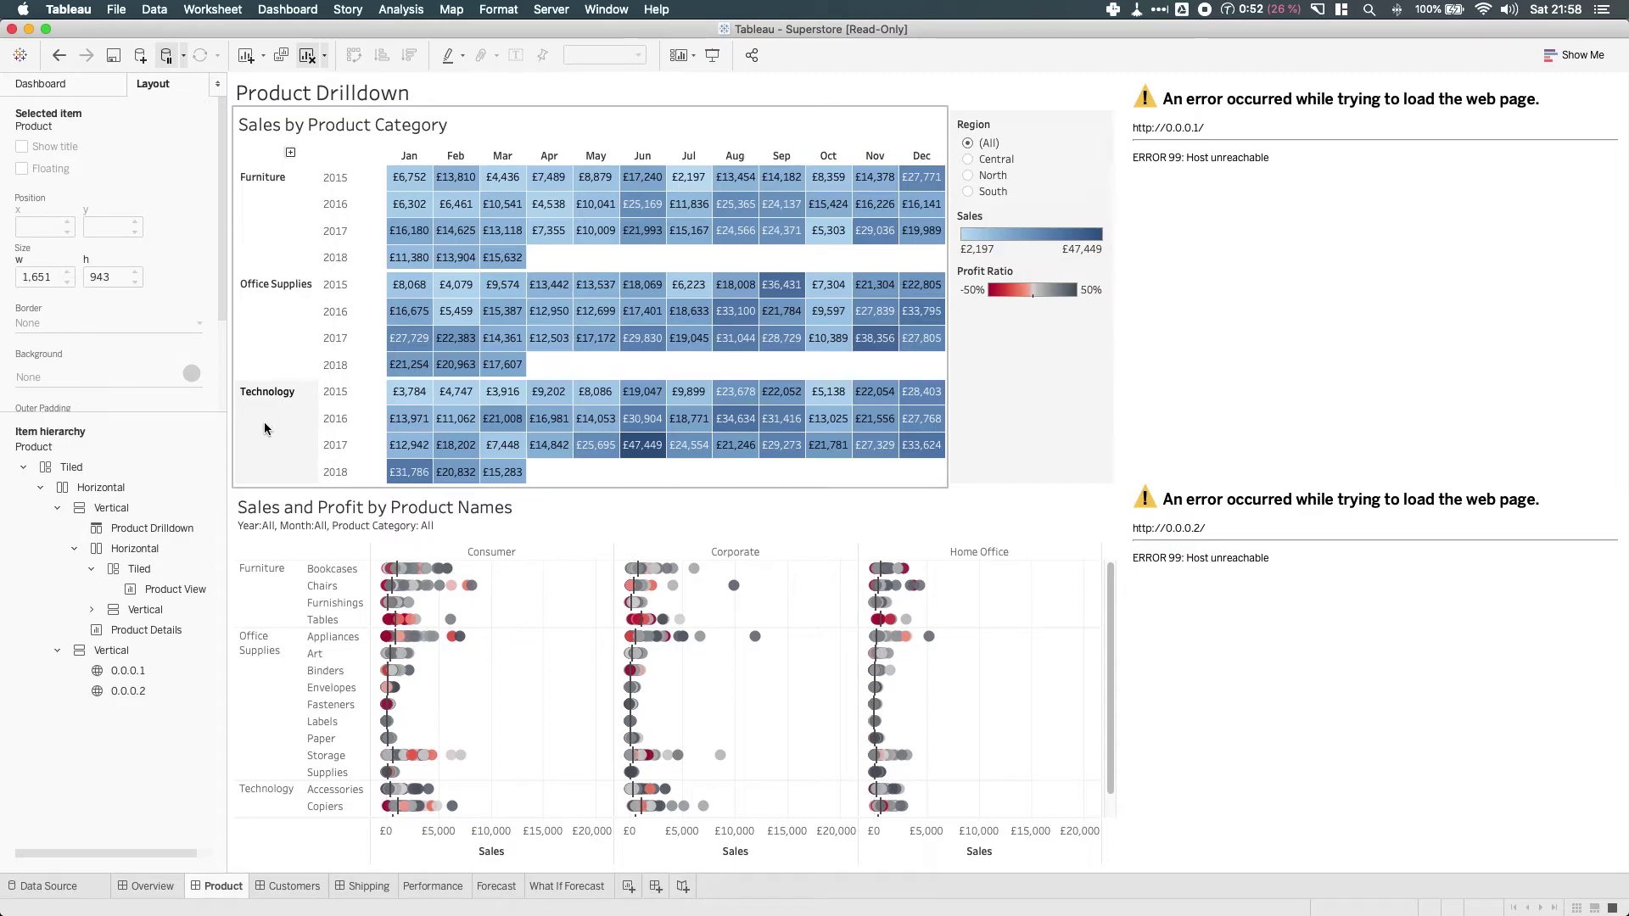
Select Furniture in the lower chart and load its sub-categories Google search into the lower panel
click(272, 592)
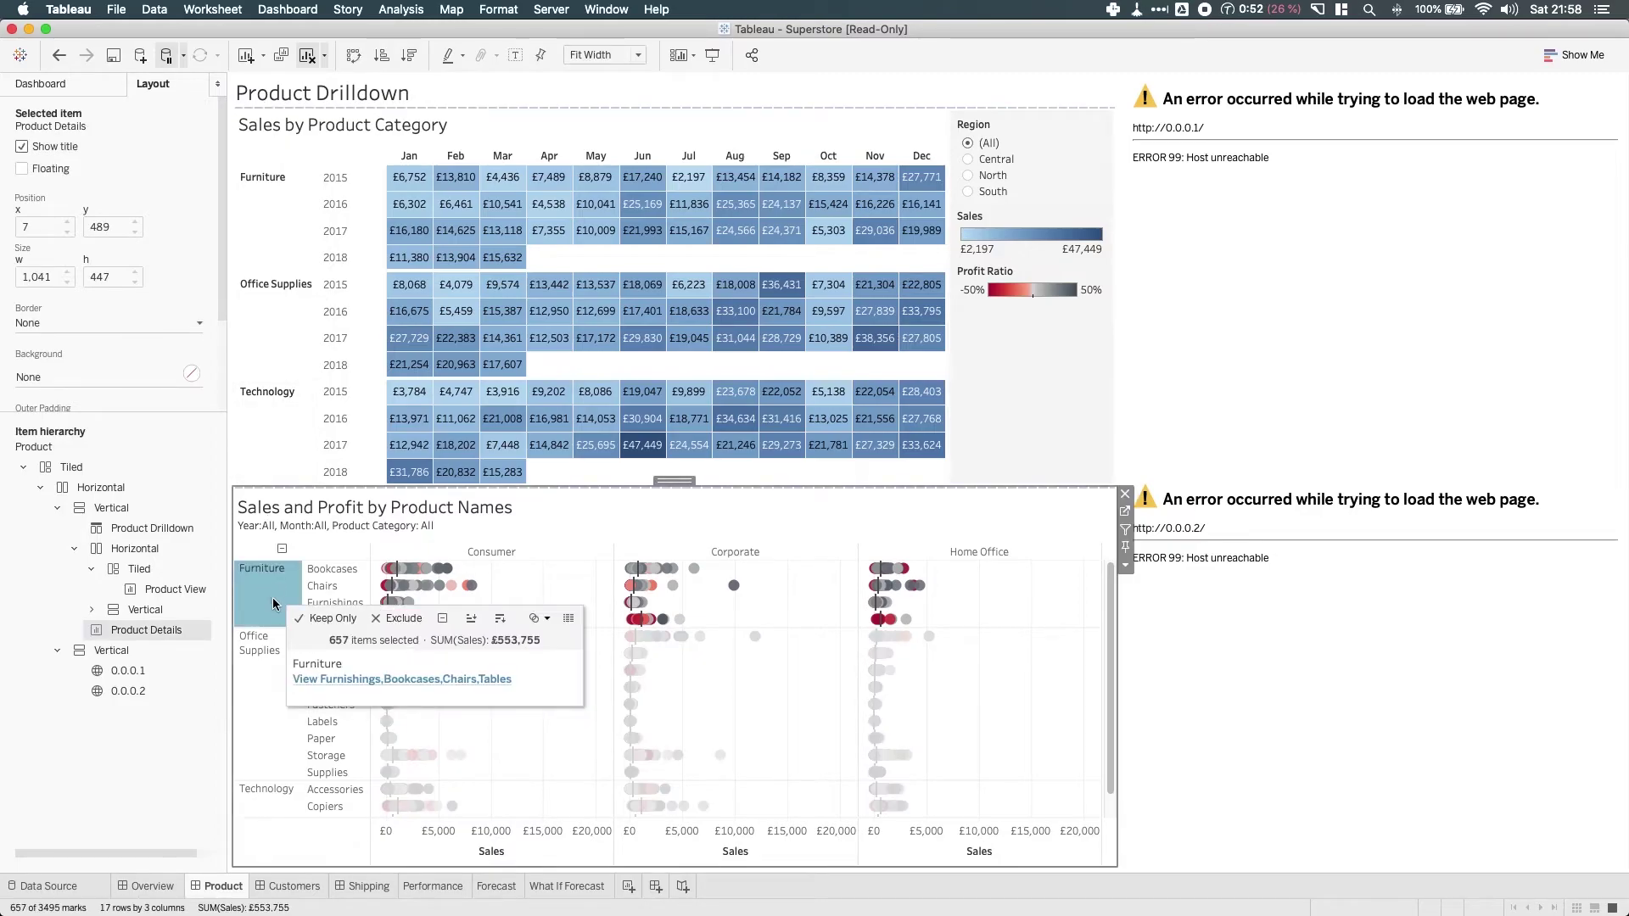
click(393, 686)
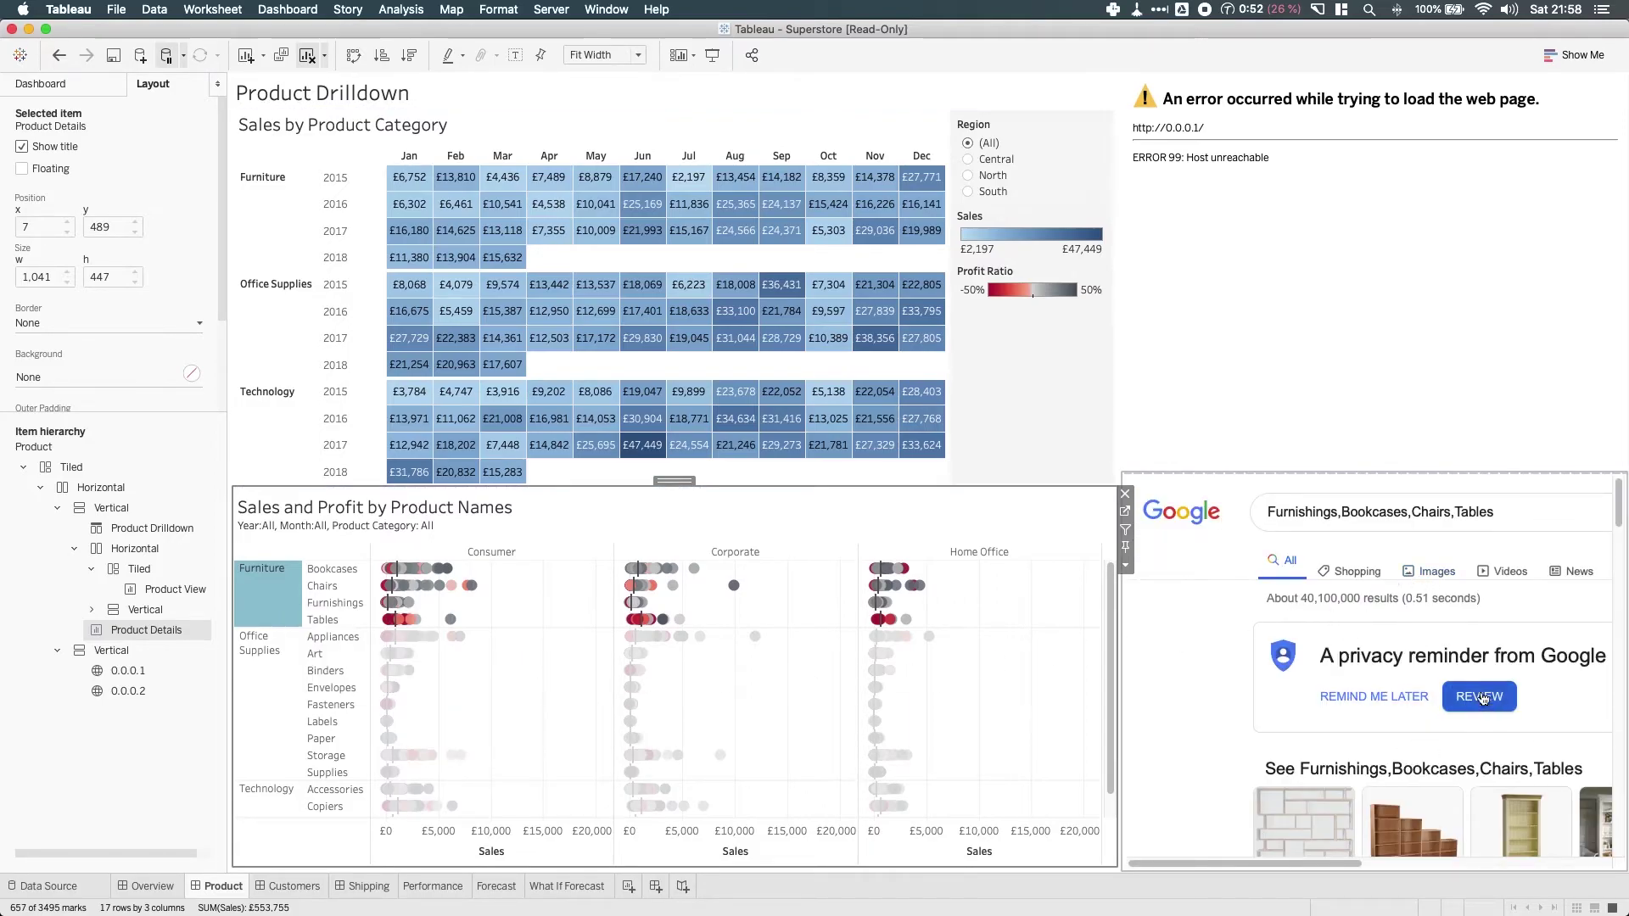
click(1619, 511)
scroll(1619, 510, down, 10)
scroll(1617, 555, up, 10)
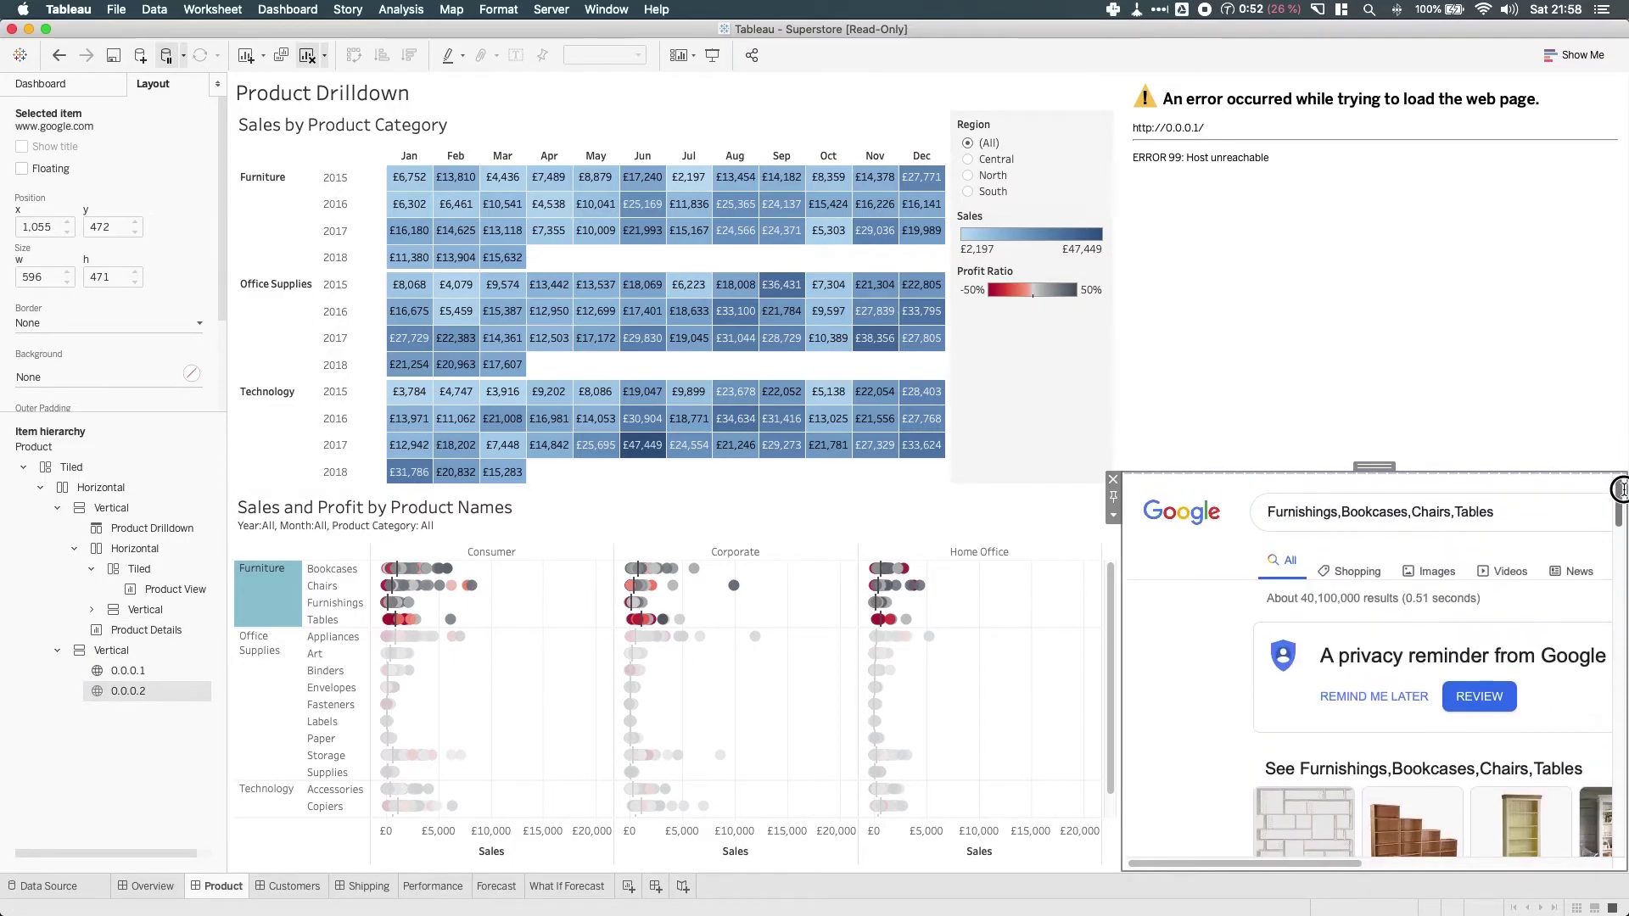
Select Technology in the heatmap, run 'View Technology on Google', then clear the selection
click(266, 445)
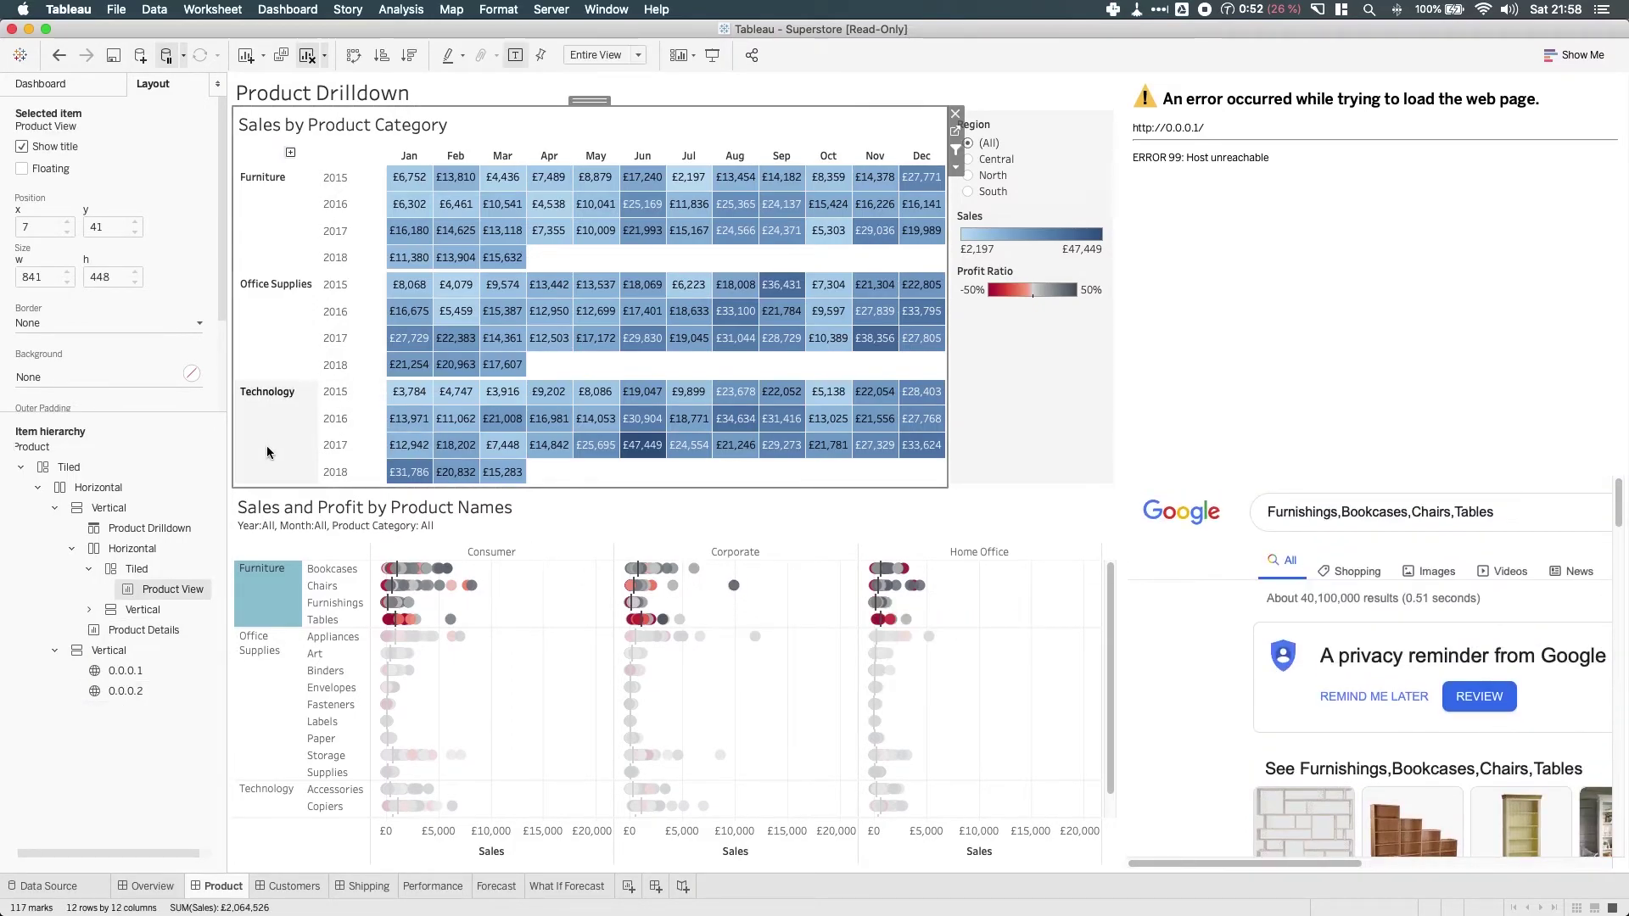
click(272, 578)
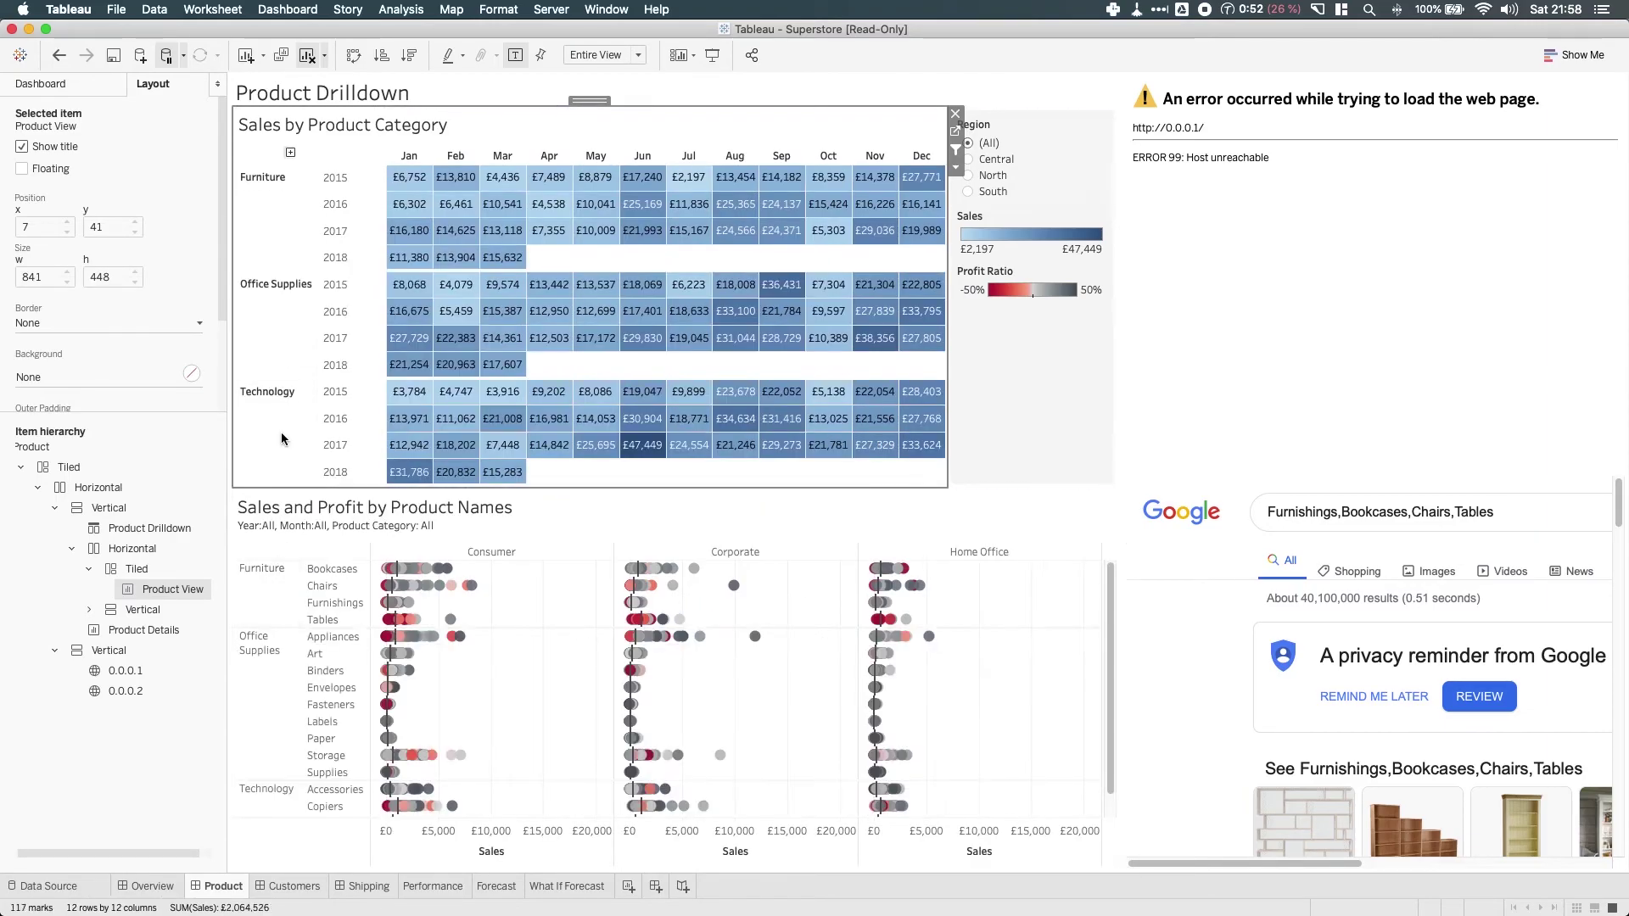
click(280, 435)
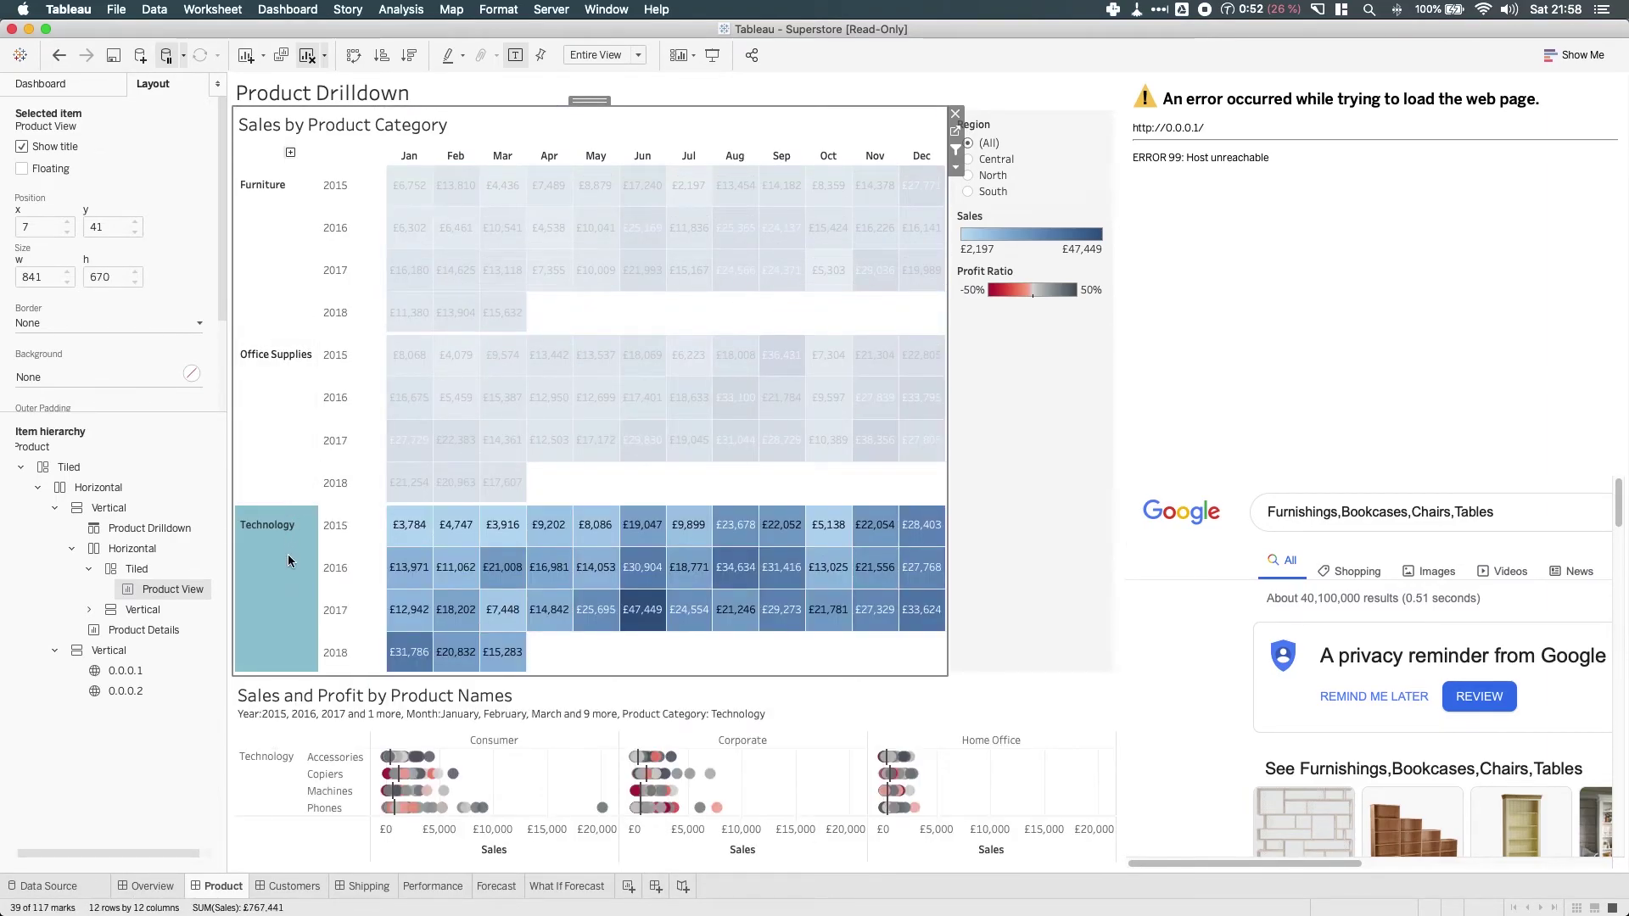
mouse_move(288, 560)
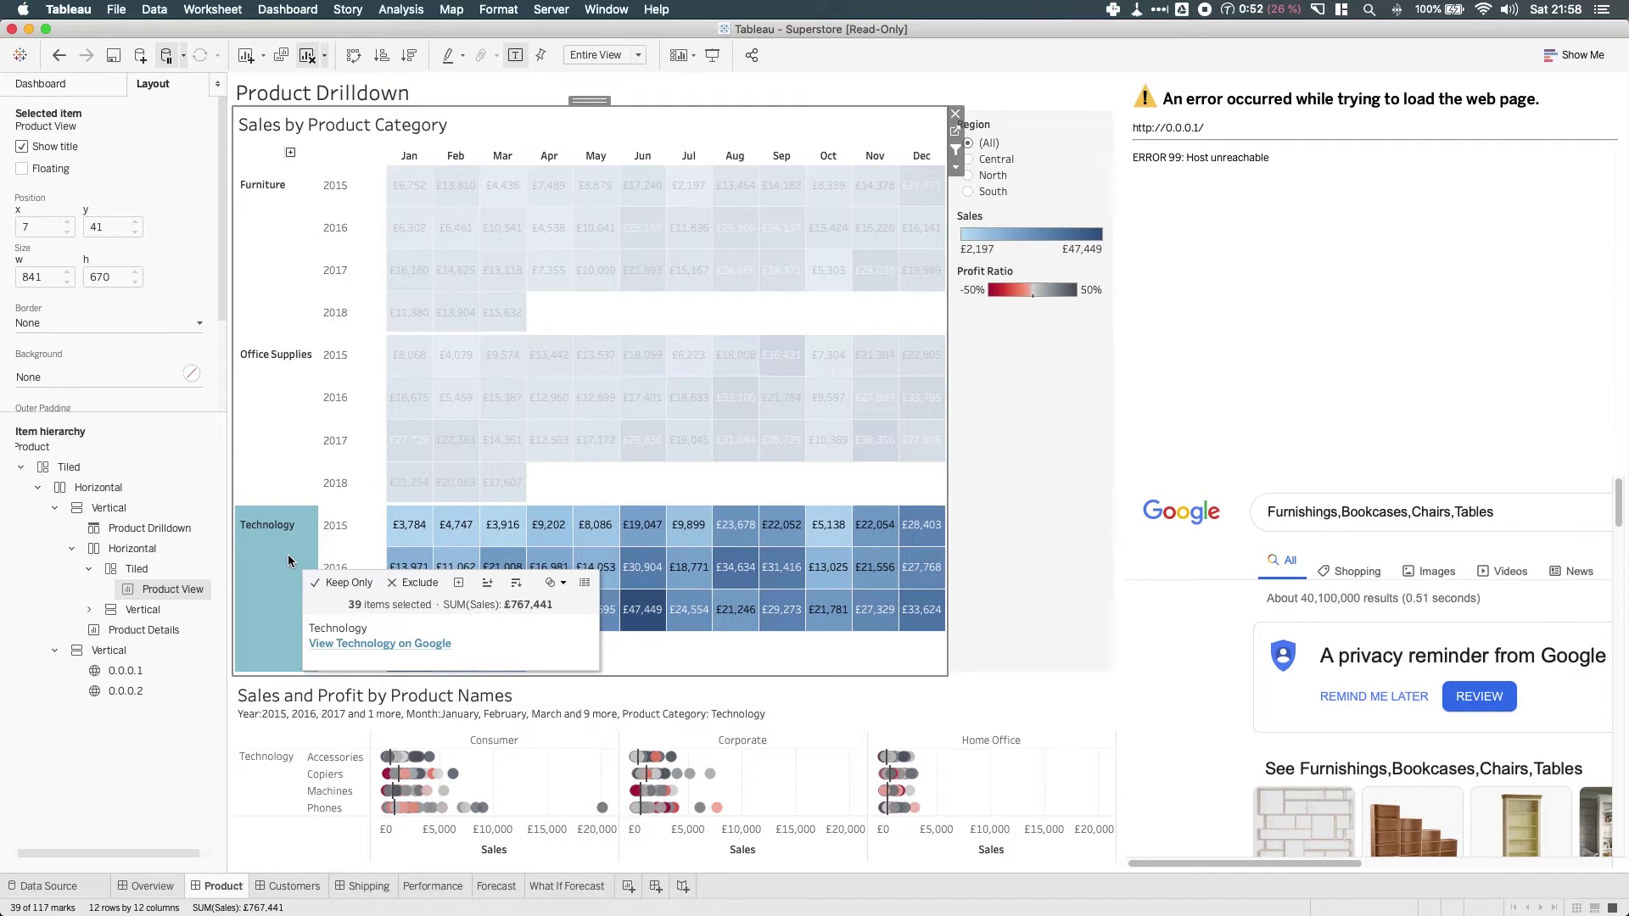
click(376, 645)
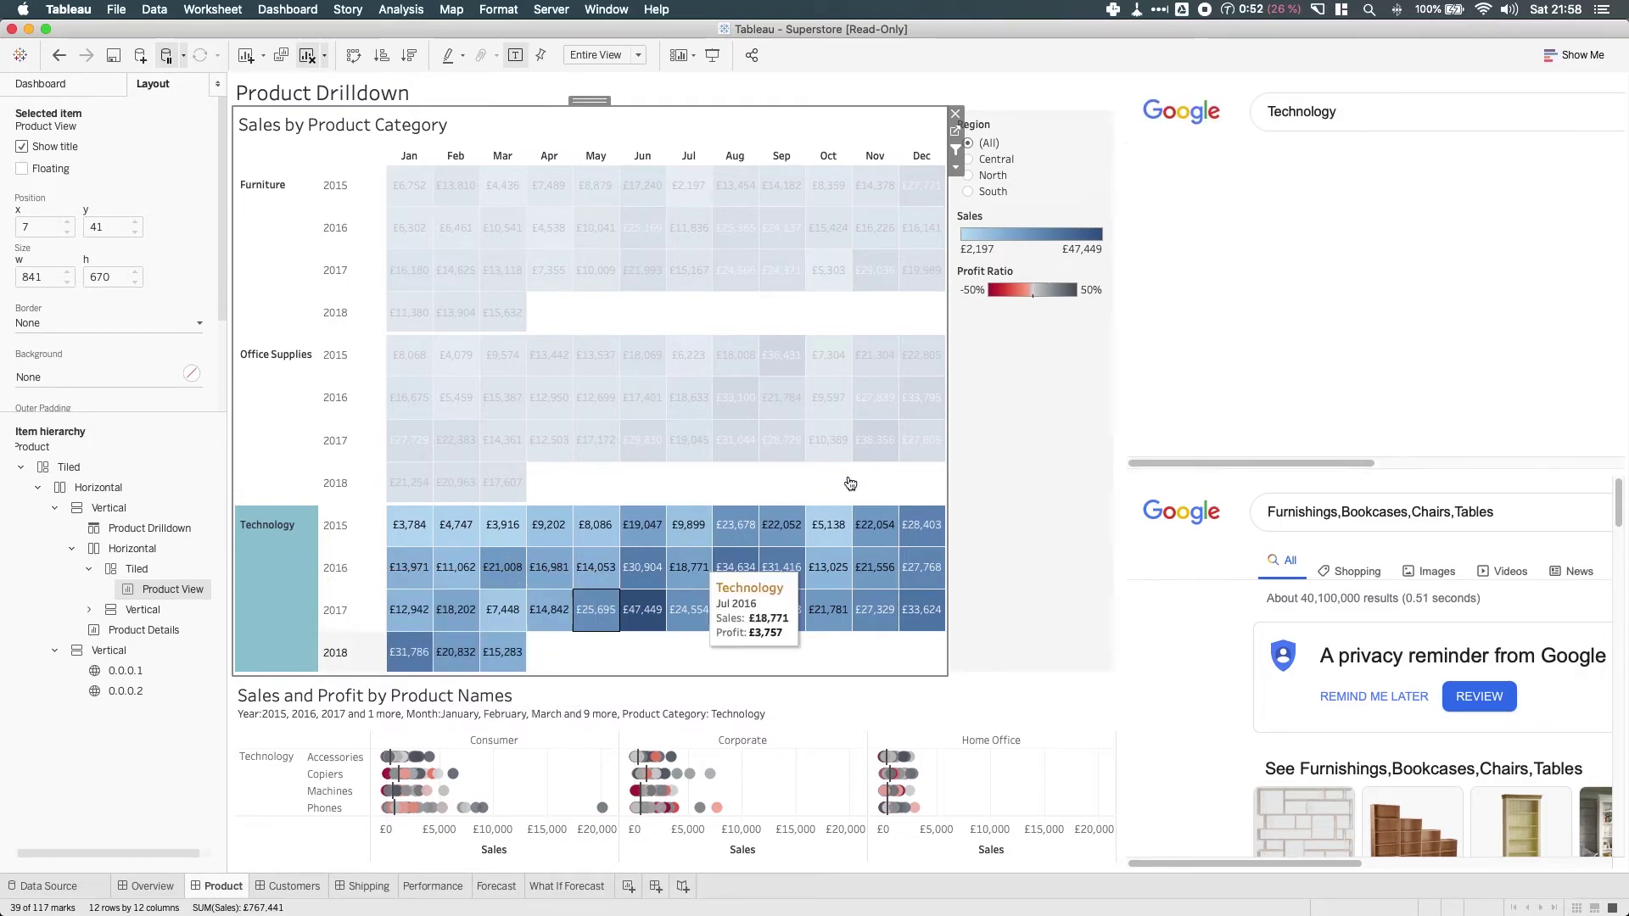
scroll(1452, 246, down, 3)
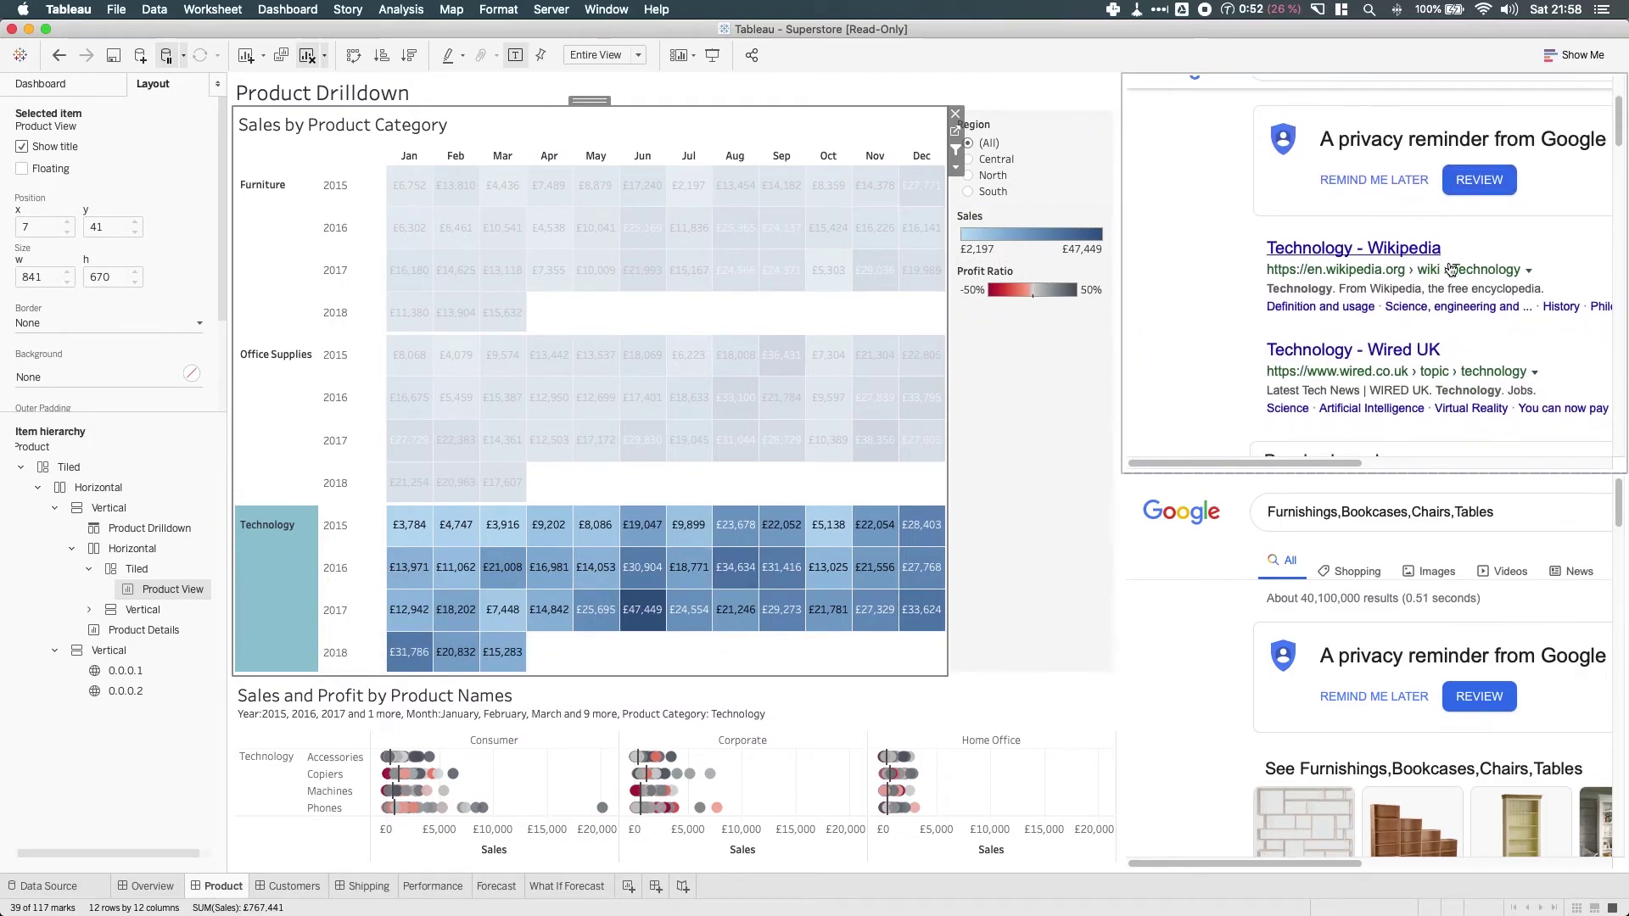
scroll(1453, 270, down, 5)
scroll(1448, 272, up, 6)
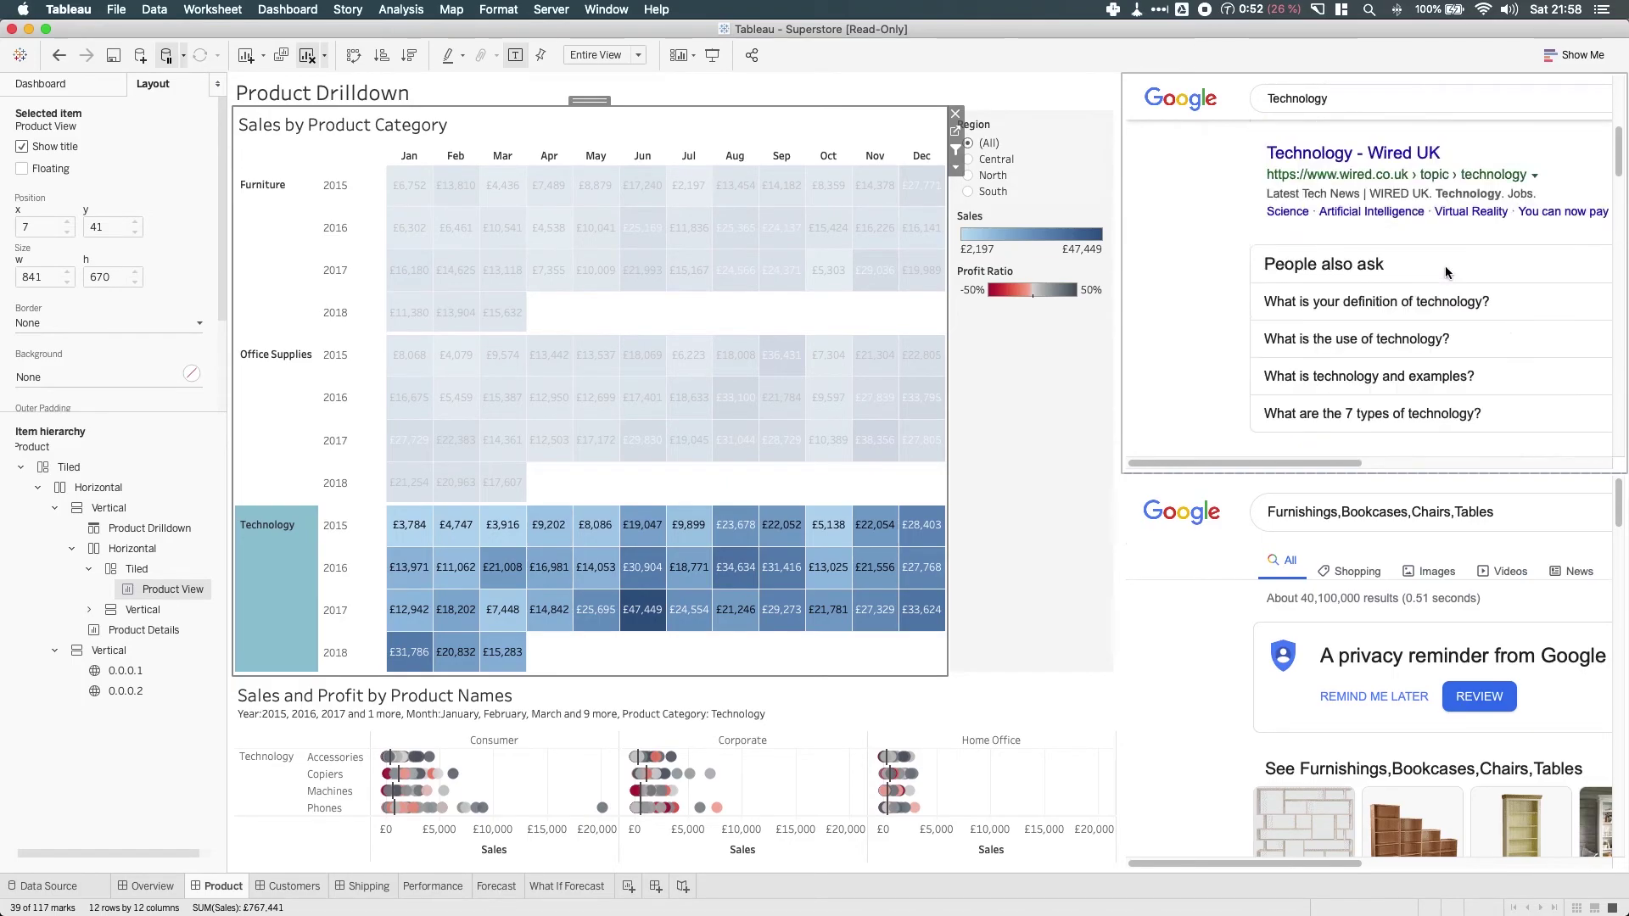
scroll(1447, 273, up, 3)
click(268, 563)
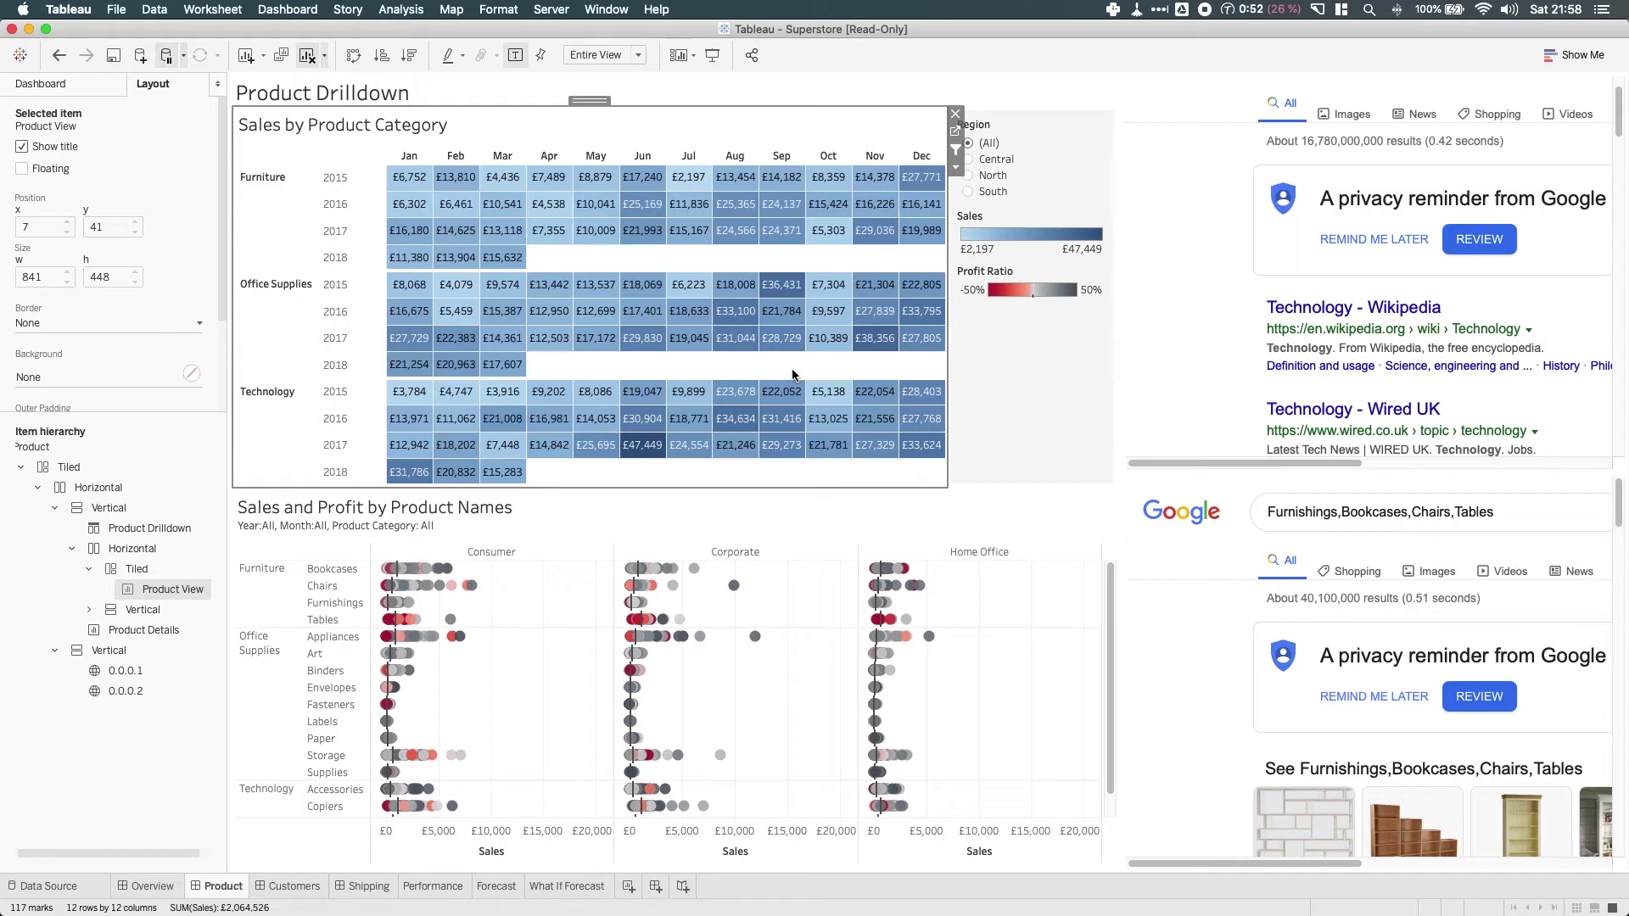
scroll(1366, 322, up, 1)
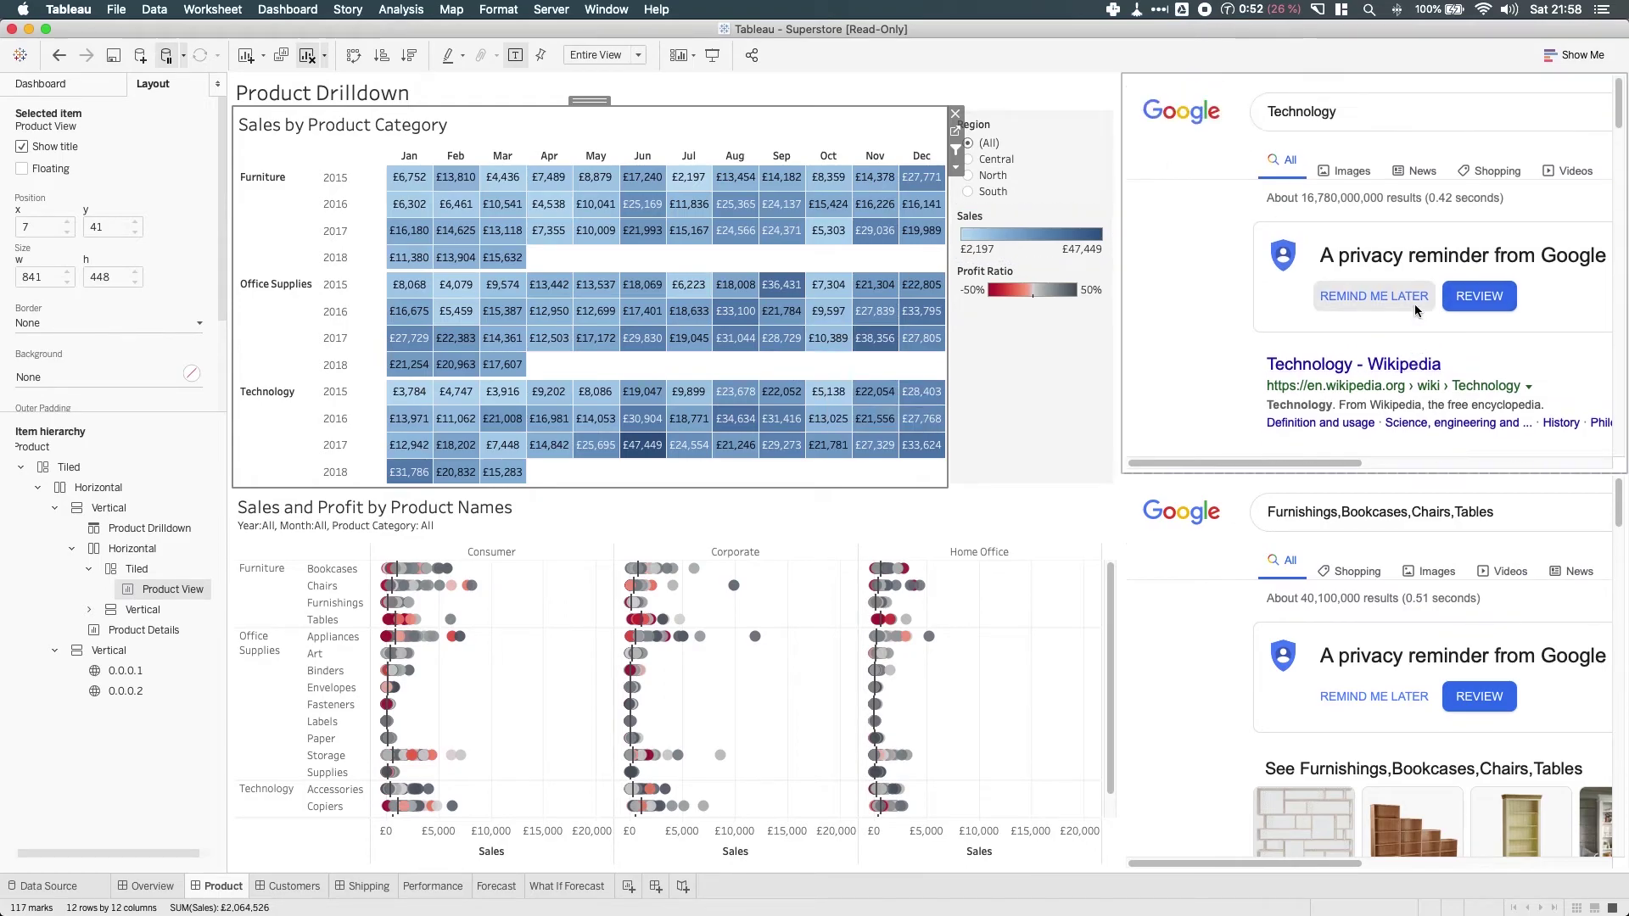